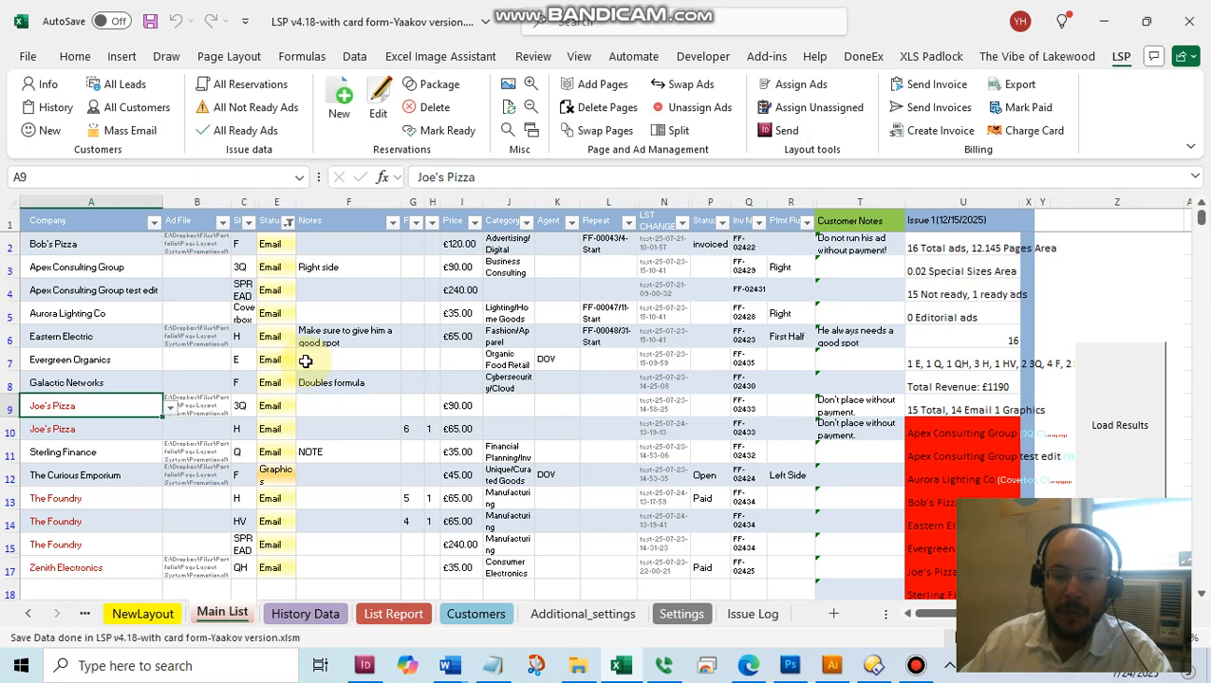
Step: Look at the blank new-customer form from the Customers sheet and close it without saving
{"action": "left_click", "coordinate": [472, 614]}
{"action": "scroll", "coordinate": [230, 373], "scroll_direction": "up", "scroll_amount": 1}
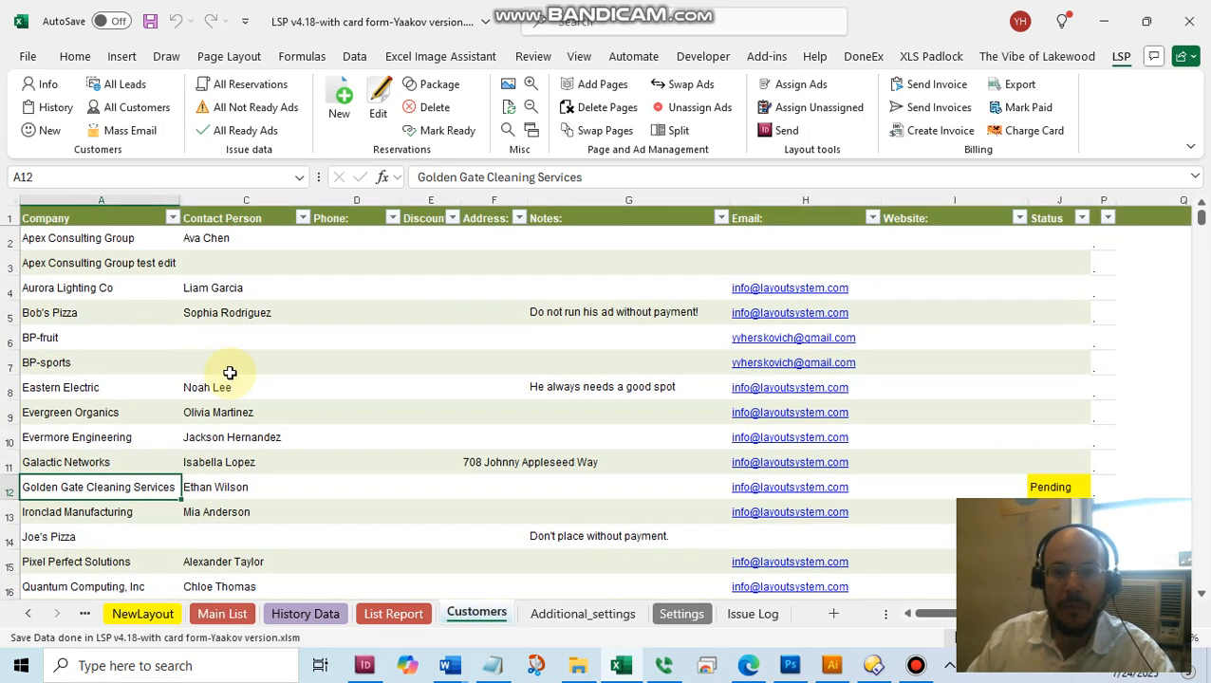
{"action": "left_click", "coordinate": [53, 130]}
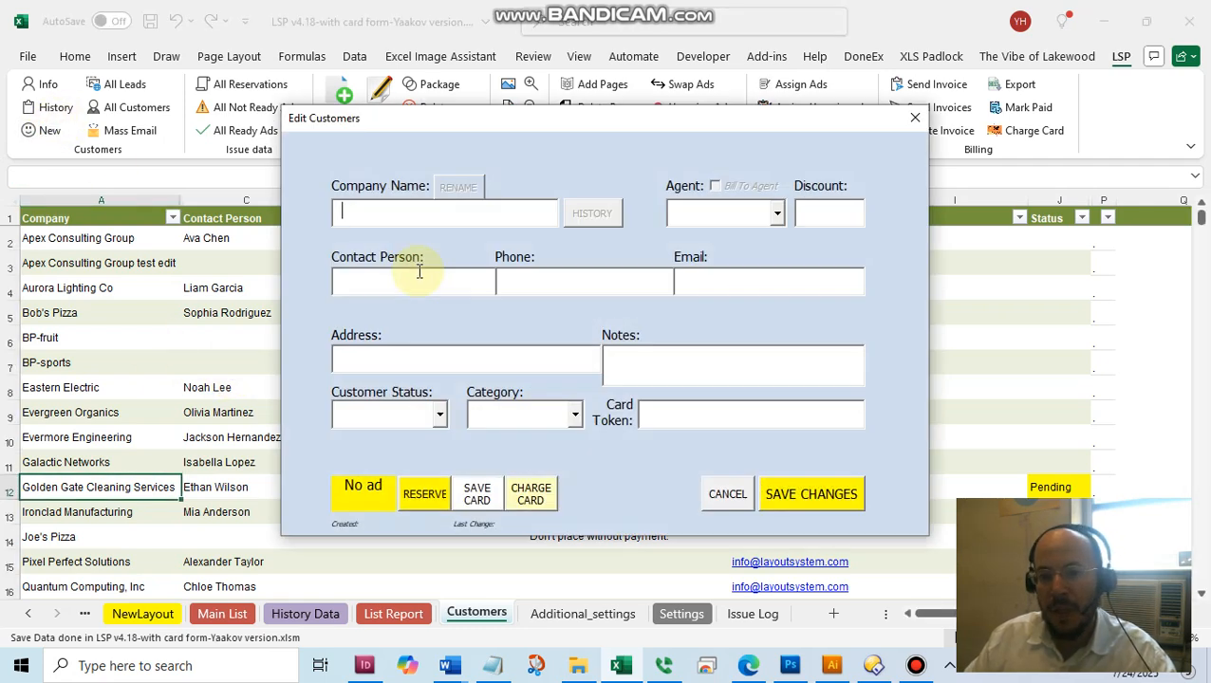
{"action": "left_click", "coordinate": [915, 118]}
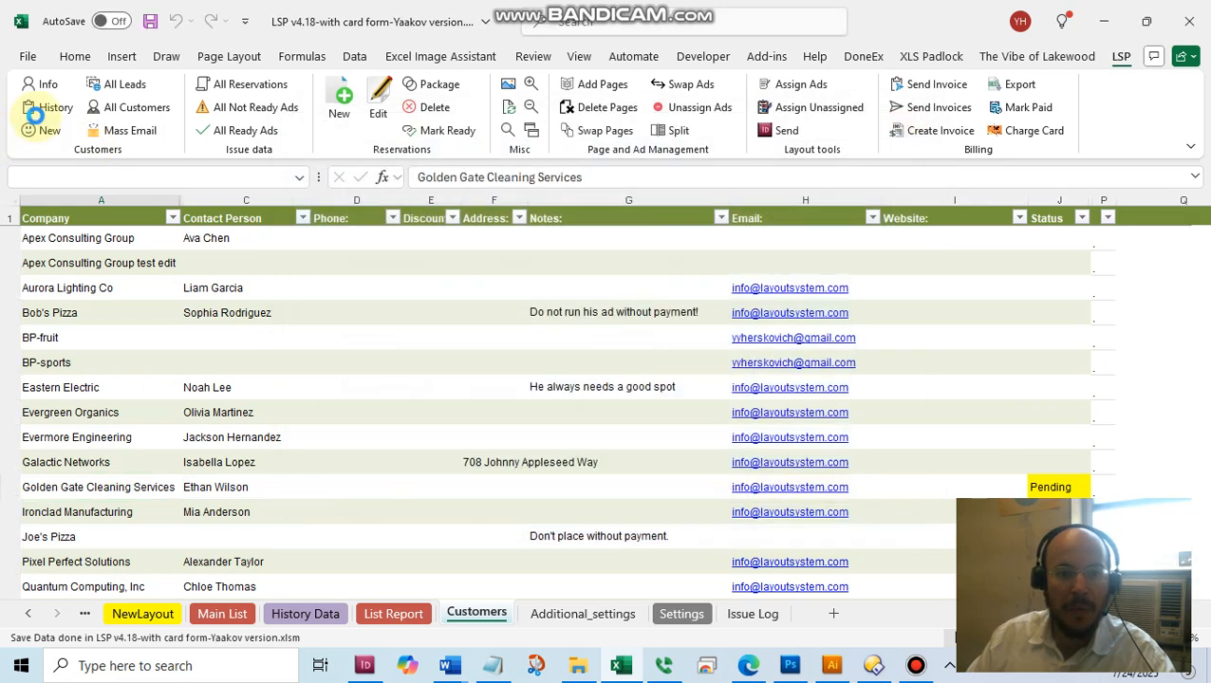
Step: Review the customer record of Golden Gate Cleaning Services, including its card token field, and close it unchanged
{"action": "left_click", "coordinate": [40, 83]}
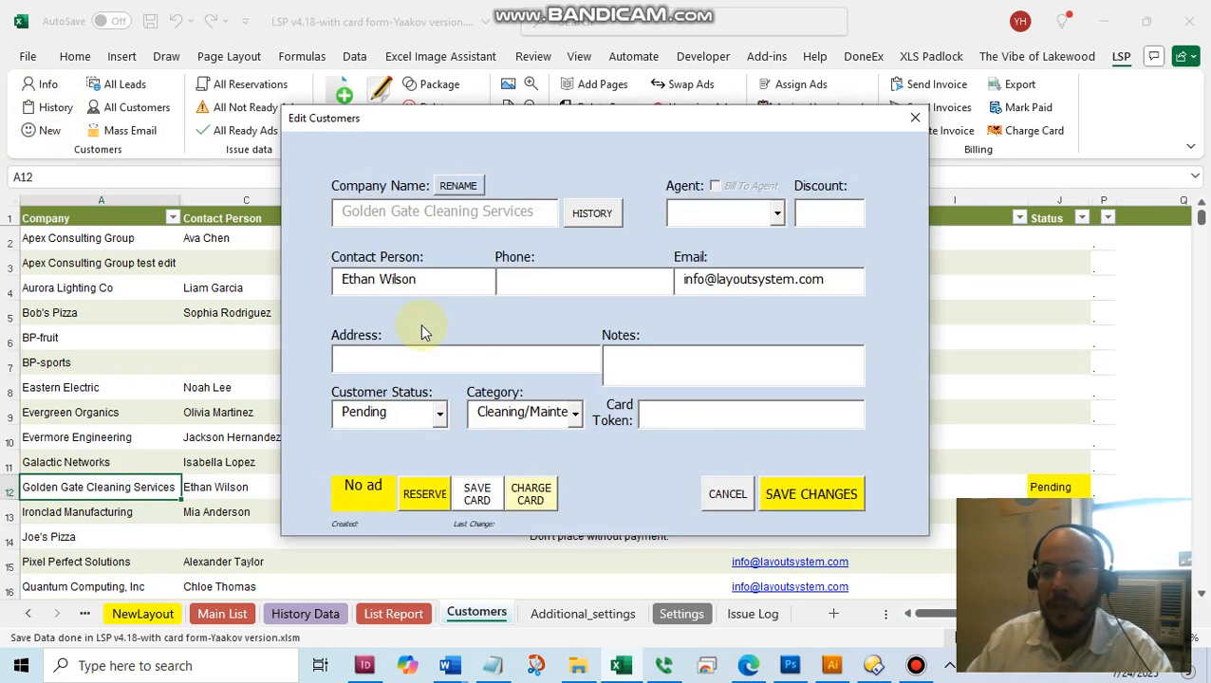
{"action": "left_click", "coordinate": [673, 420]}
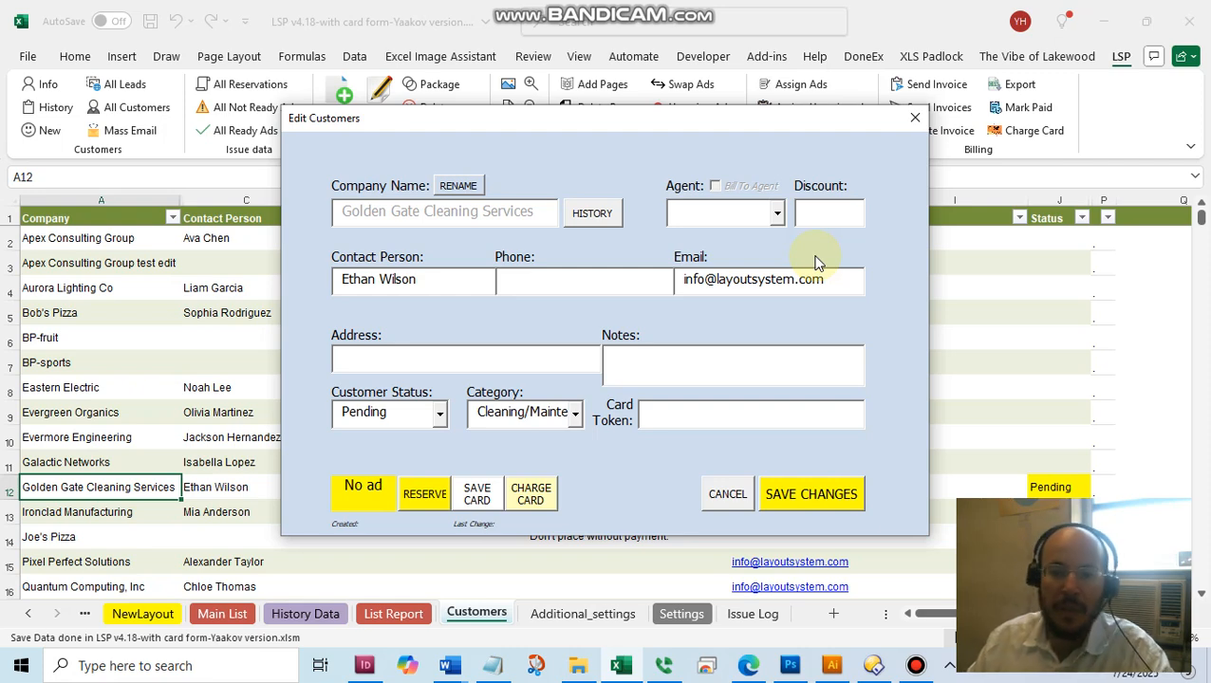
{"action": "left_click", "coordinate": [913, 118]}
Step: Start a package for the Galactic Networks ad on the Main List with 4 repeats and the custom issues frequency
{"action": "left_click", "coordinate": [221, 614]}
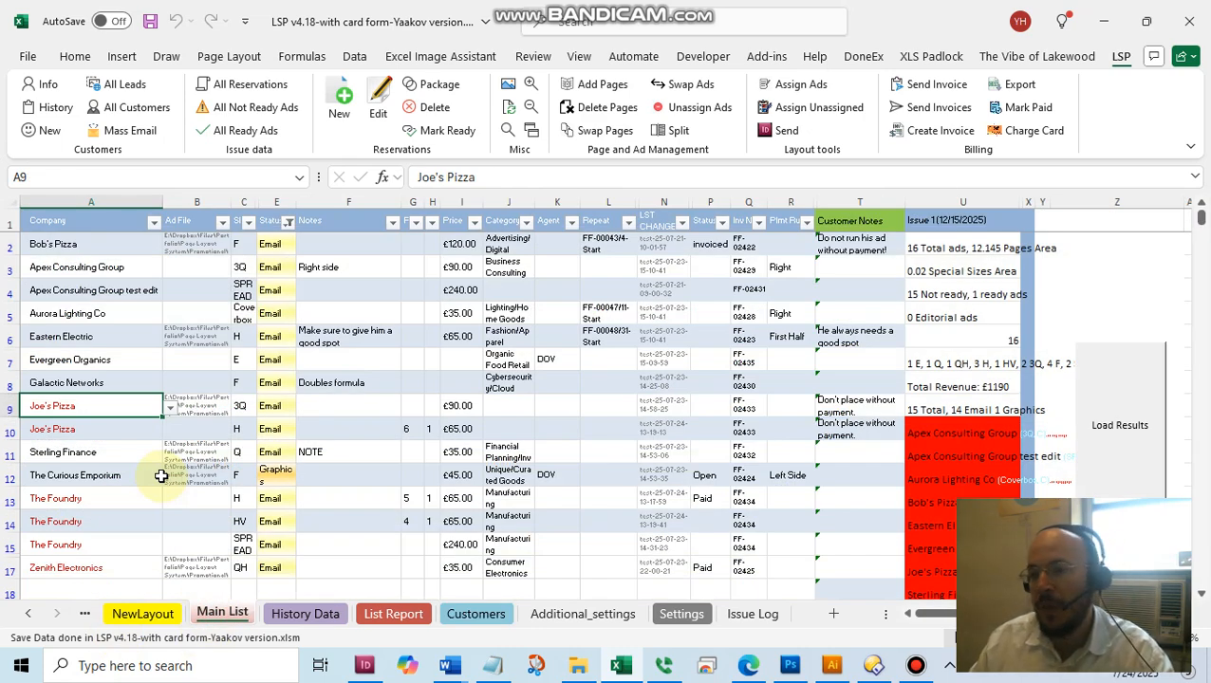
{"action": "left_click", "coordinate": [970, 248]}
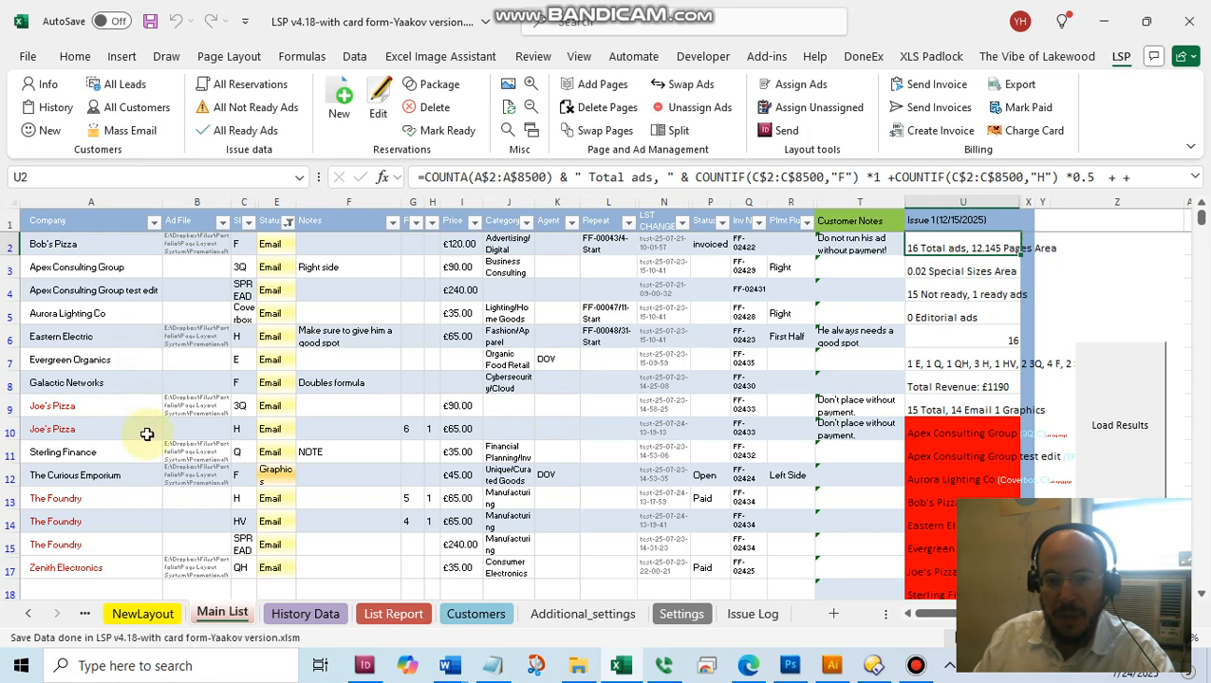
{"action": "left_click", "coordinate": [71, 385]}
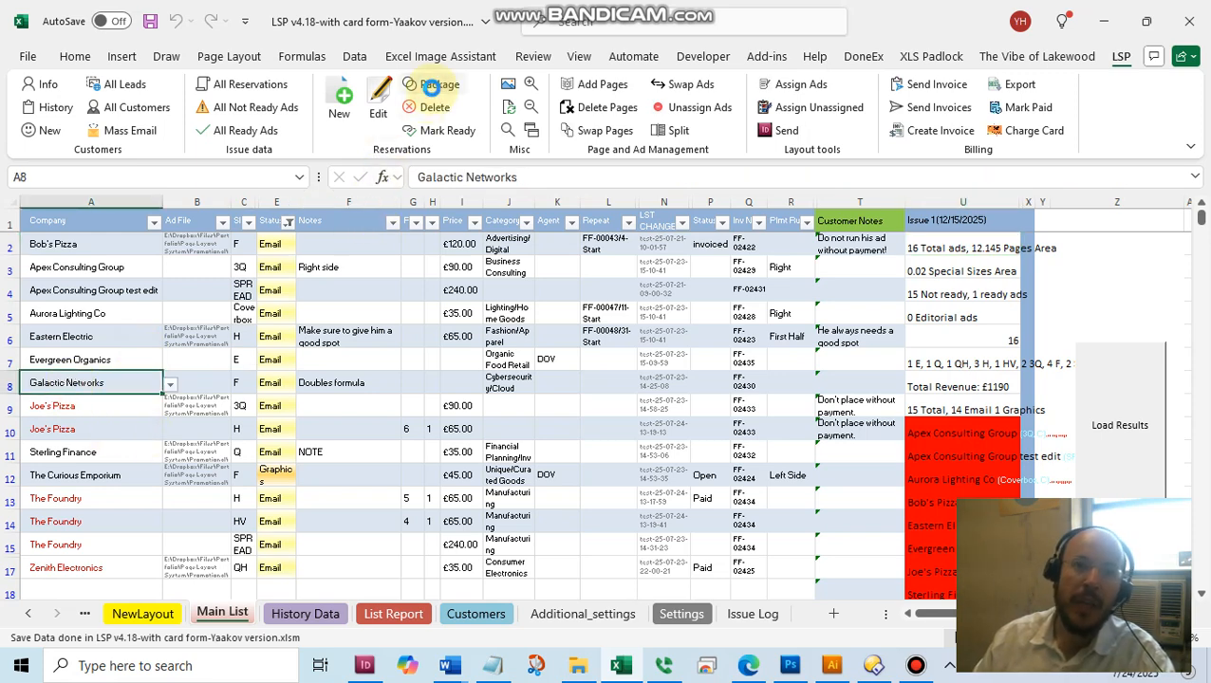
{"action": "left_click", "coordinate": [430, 86]}
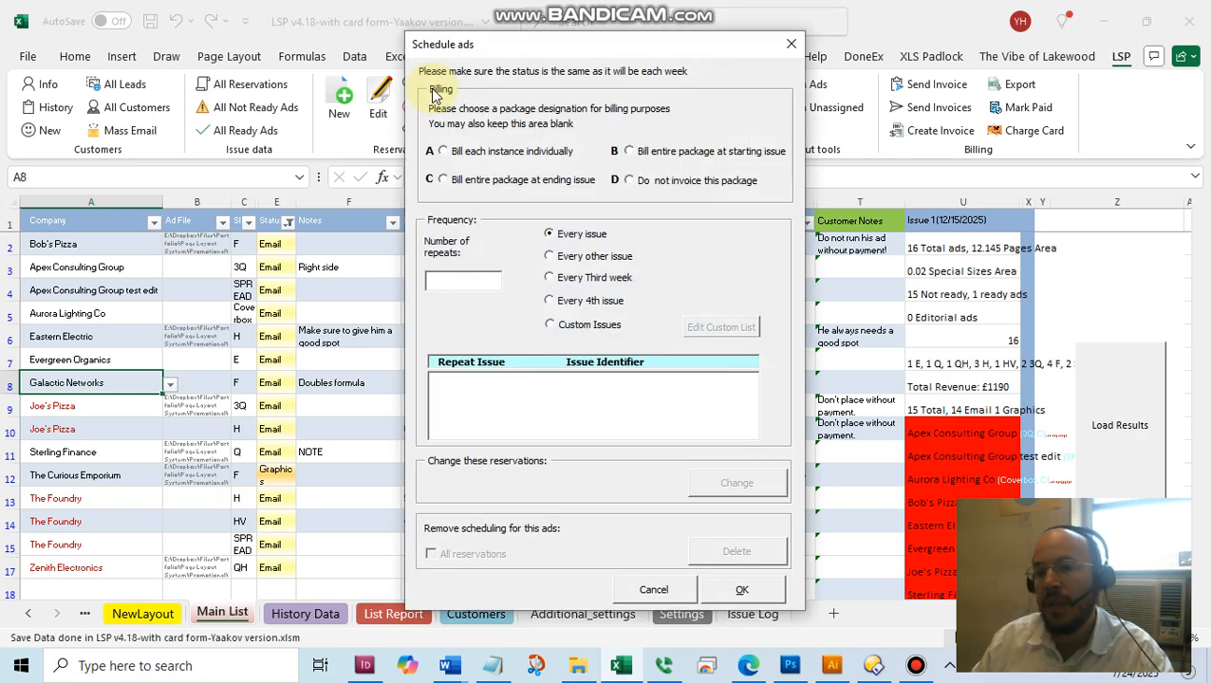
{"action": "type", "text": "4"}
{"action": "left_click", "coordinate": [549, 325]}
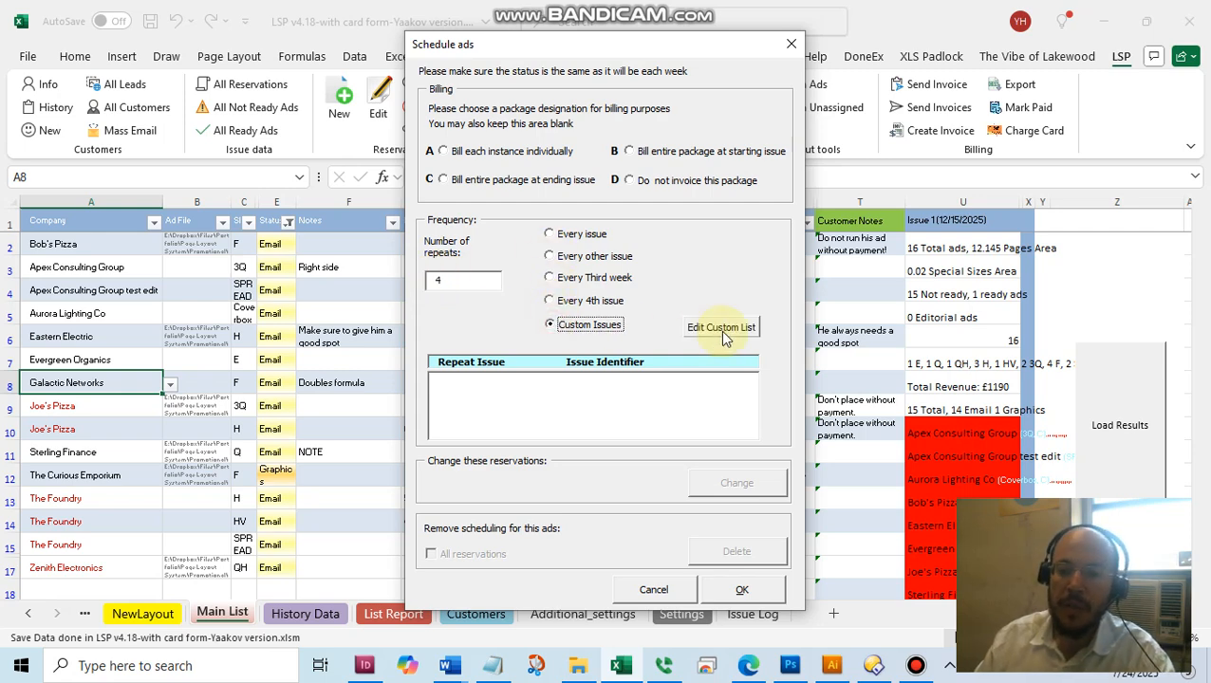
Step: Add Issues 2, 3 and 6 to the custom repeat list and confirm repeating the ad
{"action": "left_click", "coordinate": [721, 329]}
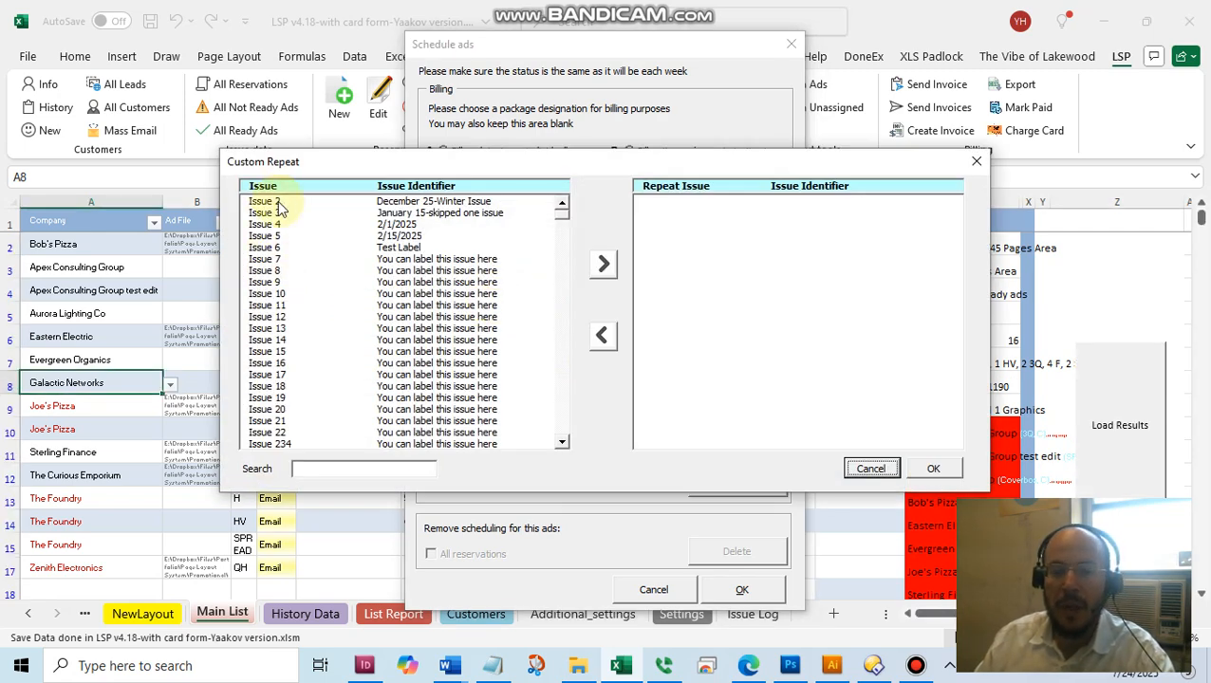
{"action": "left_click", "coordinate": [278, 202]}
{"action": "left_click", "coordinate": [272, 212]}
{"action": "left_click", "coordinate": [270, 203]}
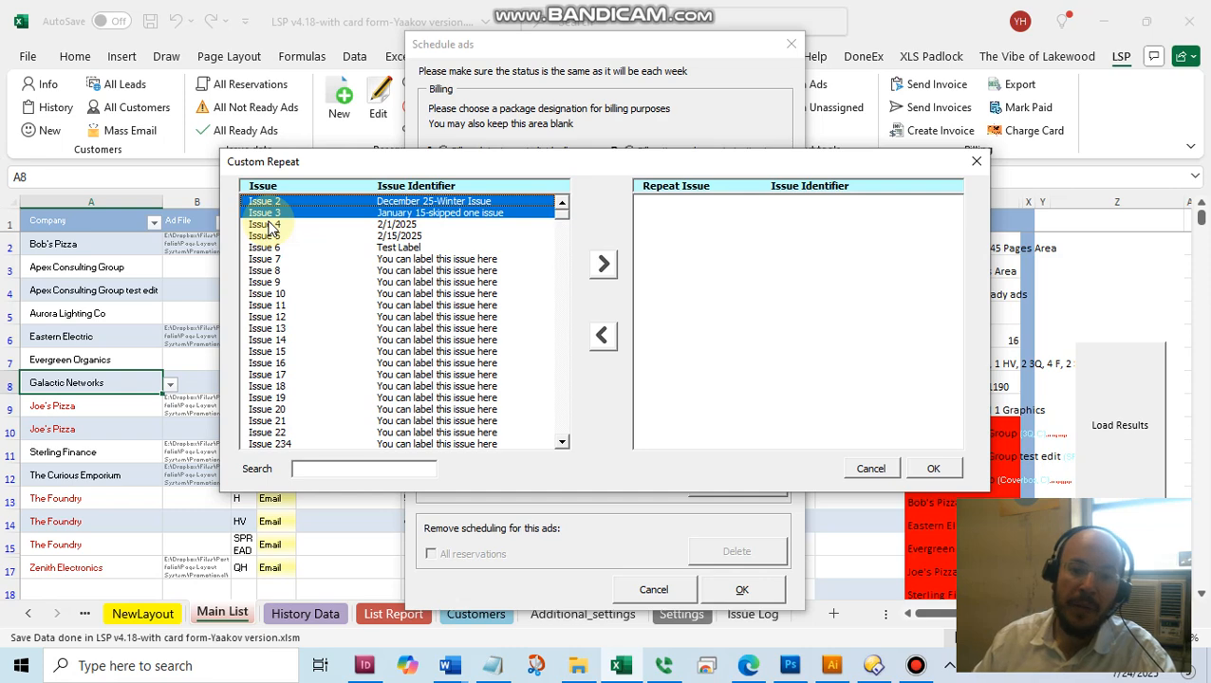
{"action": "left_click", "coordinate": [273, 249]}
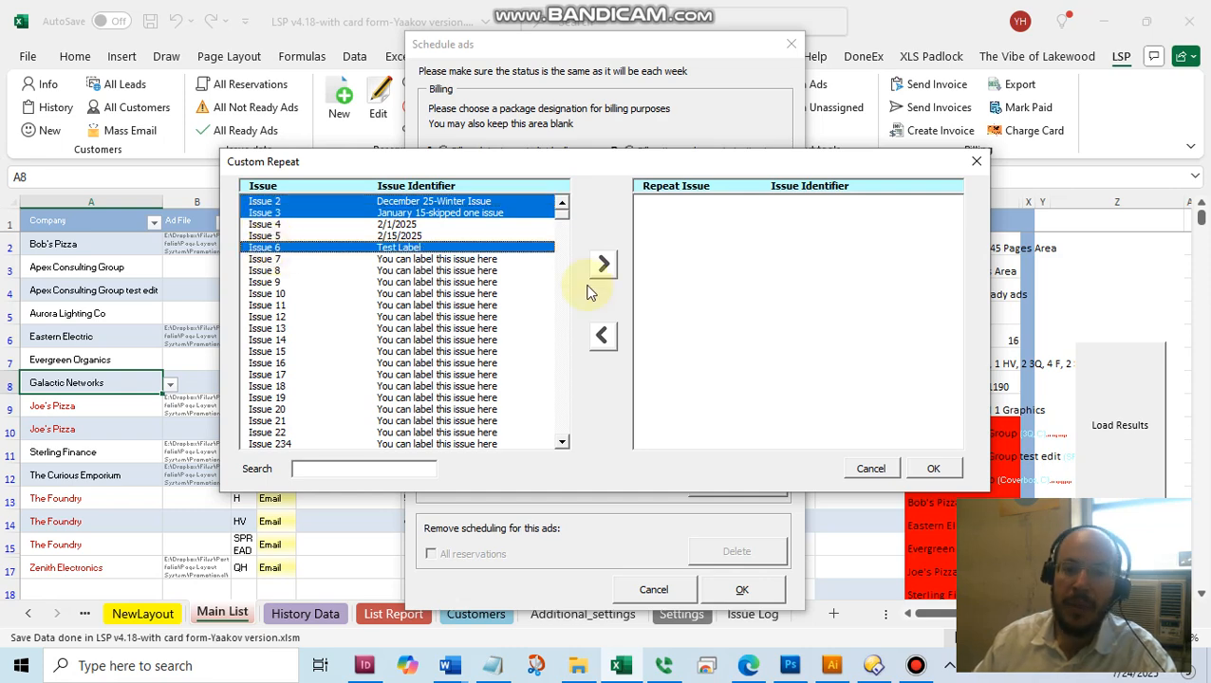
{"action": "left_click", "coordinate": [601, 264]}
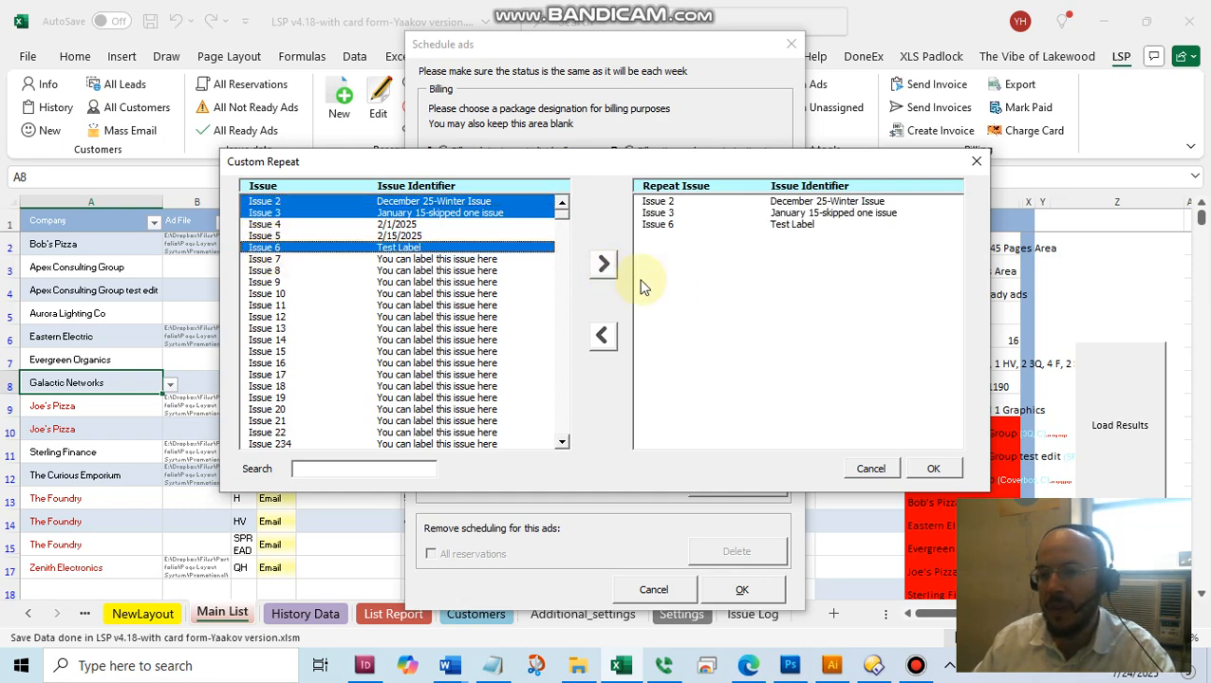
{"action": "left_click", "coordinate": [933, 468]}
{"action": "left_click", "coordinate": [738, 588]}
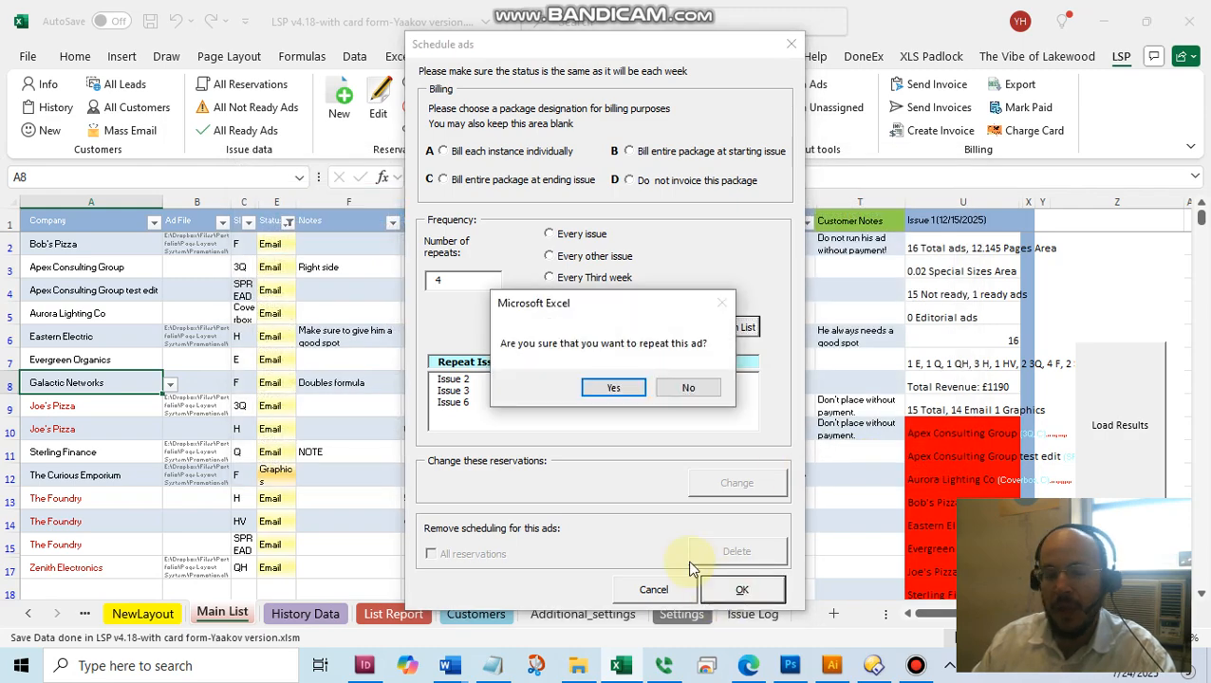
{"action": "left_click", "coordinate": [619, 389]}
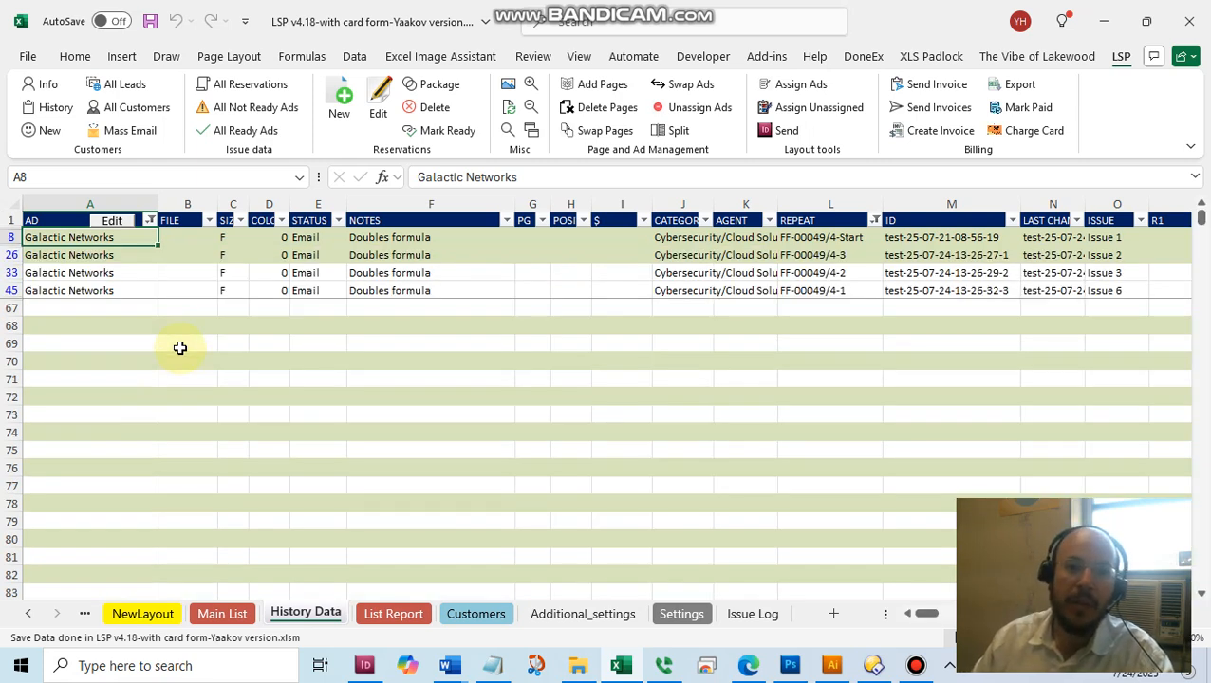
Step: View the reservation history of Aurora Lighting Co from the Main List
{"action": "left_click", "coordinate": [251, 621]}
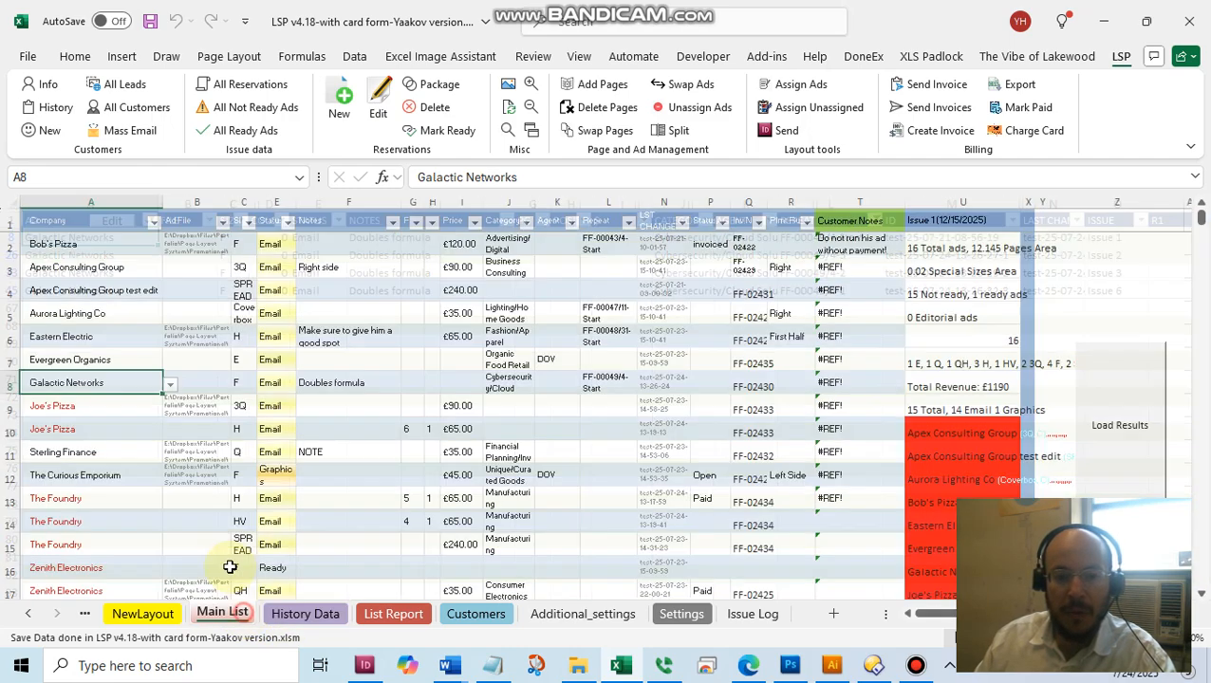
{"action": "left_click", "coordinate": [85, 313]}
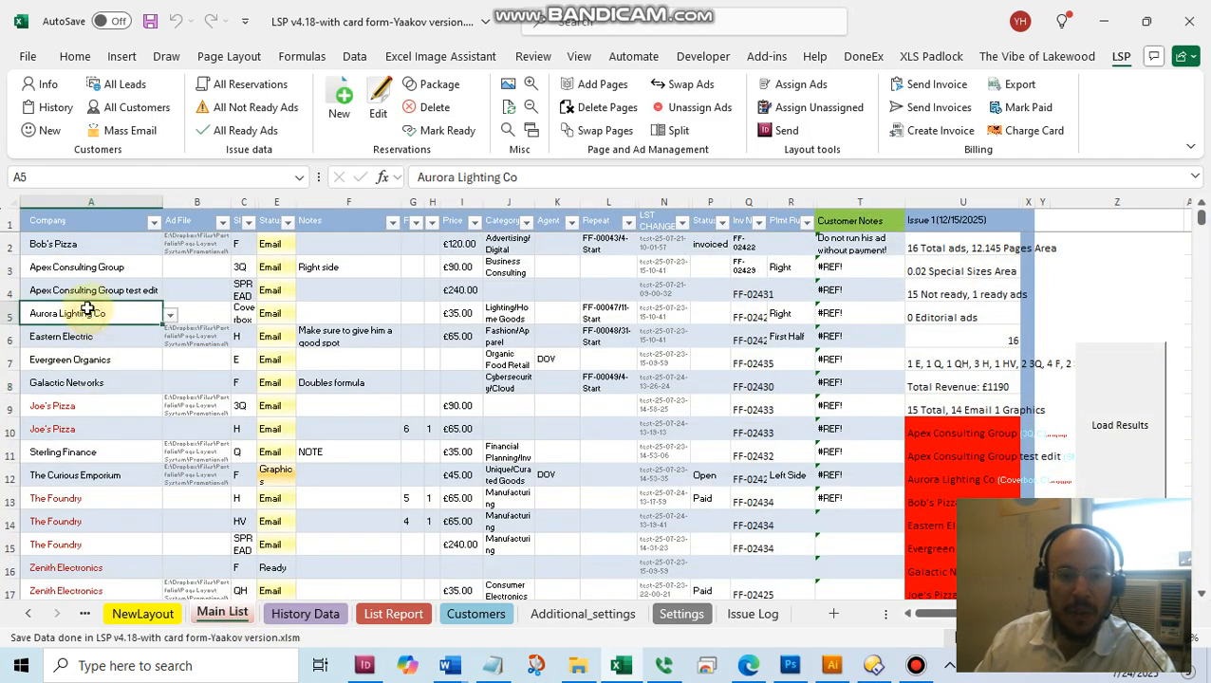
{"action": "left_click", "coordinate": [50, 105]}
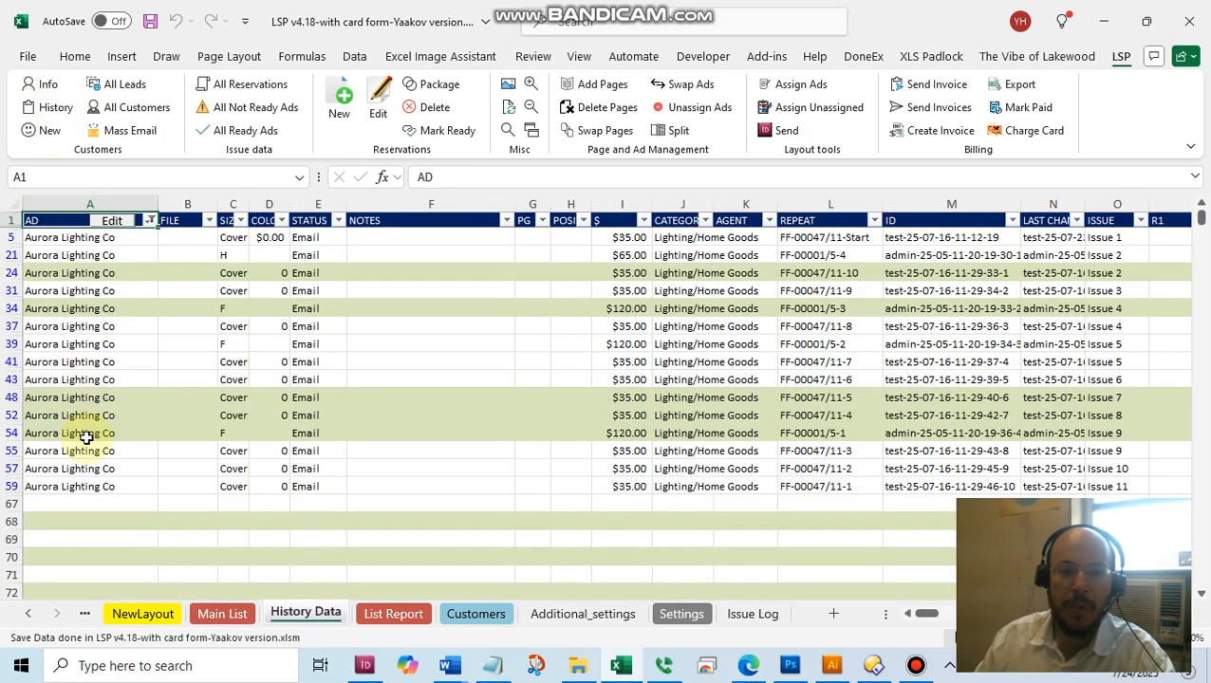
Step: Return to the Main List and view the reservation history of Galactic Networks
{"action": "left_click", "coordinate": [228, 615]}
{"action": "left_click", "coordinate": [84, 435]}
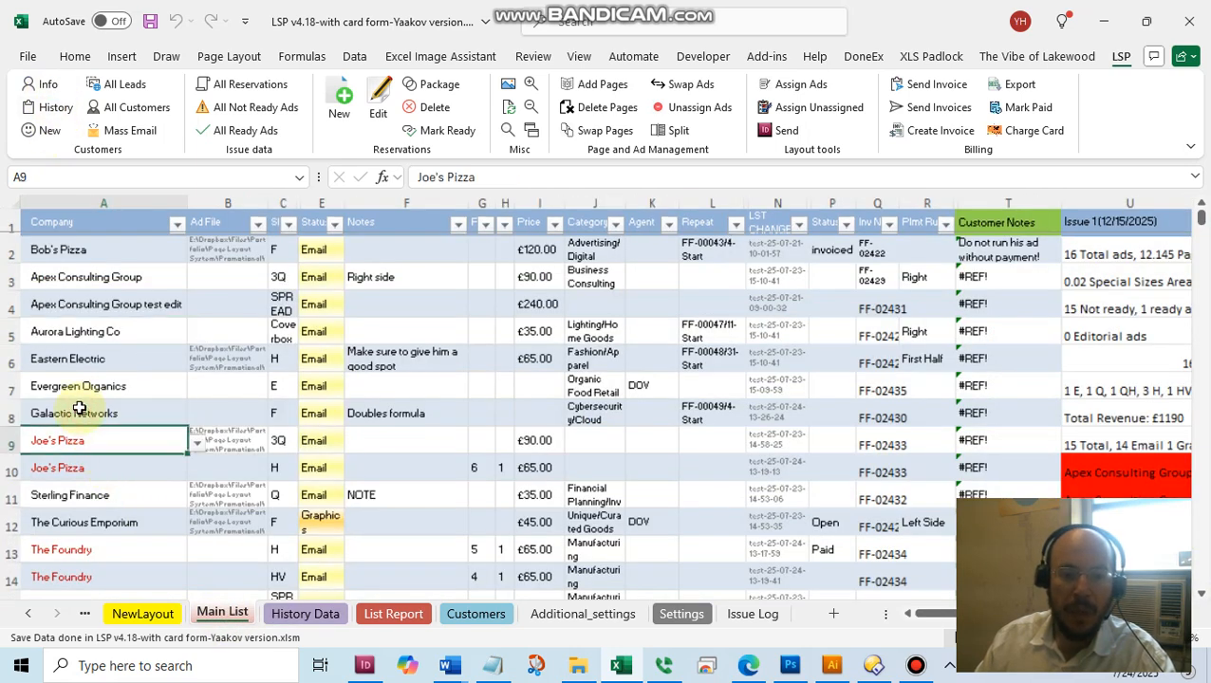
{"action": "left_click", "coordinate": [161, 614]}
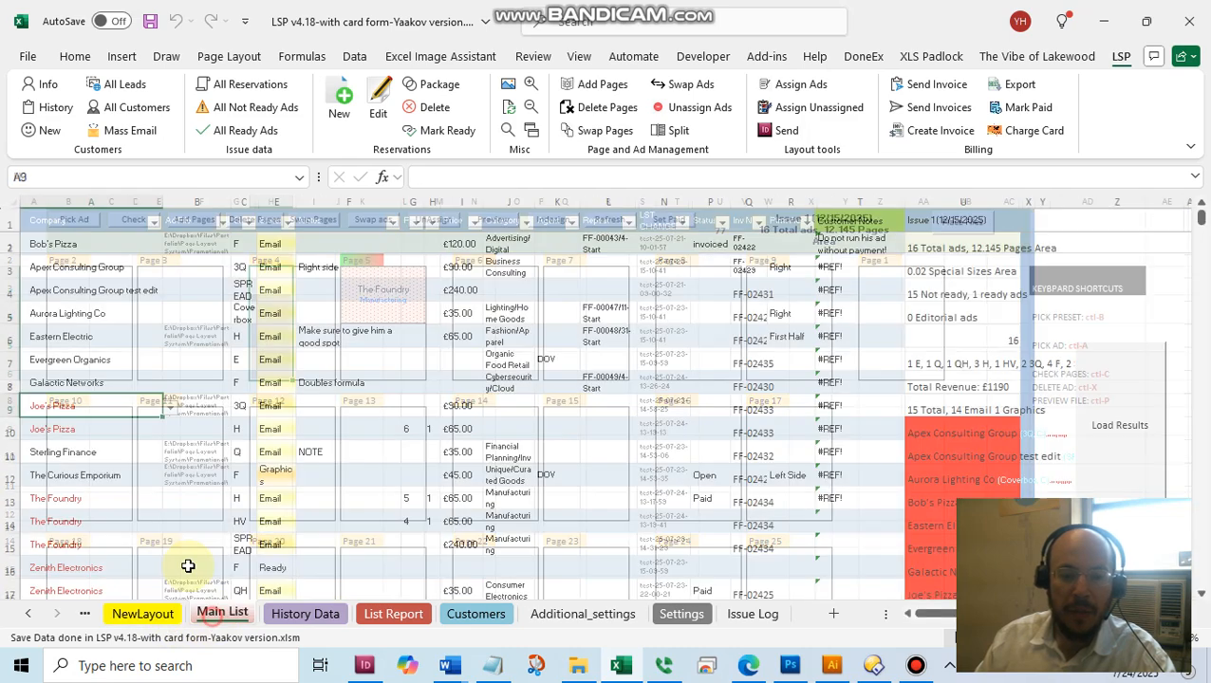
{"action": "left_click", "coordinate": [72, 382]}
{"action": "left_click", "coordinate": [44, 107]}
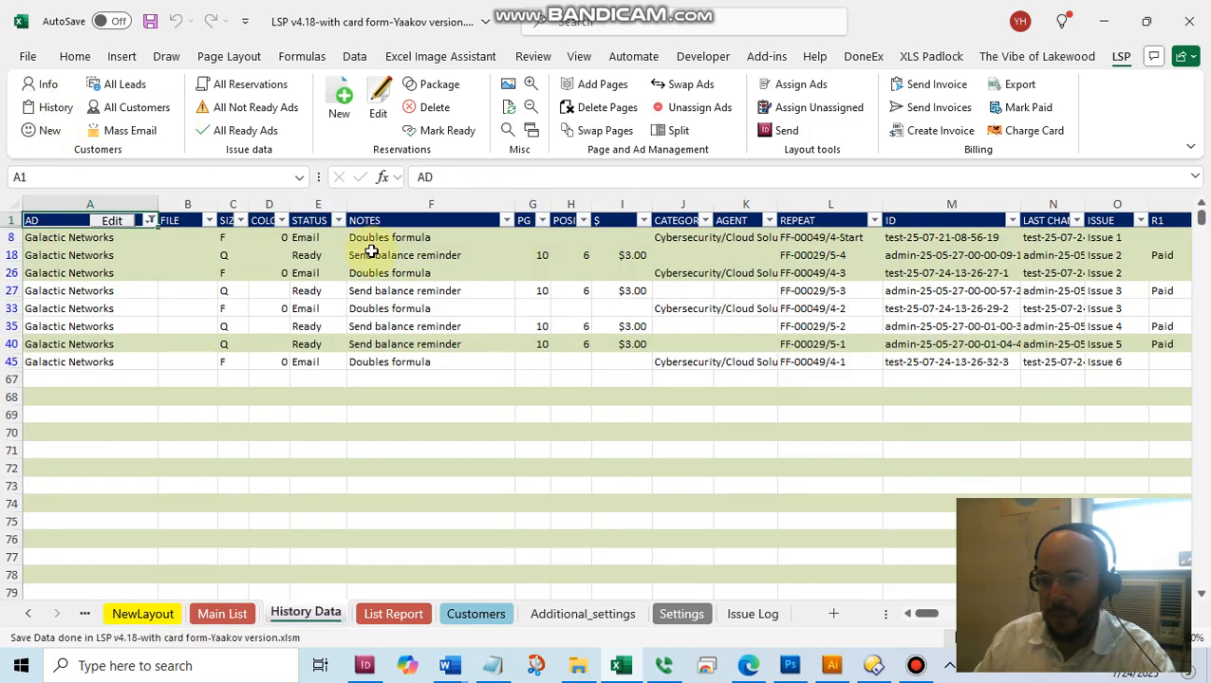
Step: Reopen the Galactic Networks history from the Main List and examine its package repeat codes against the issue numbers
{"action": "left_click", "coordinate": [236, 613]}
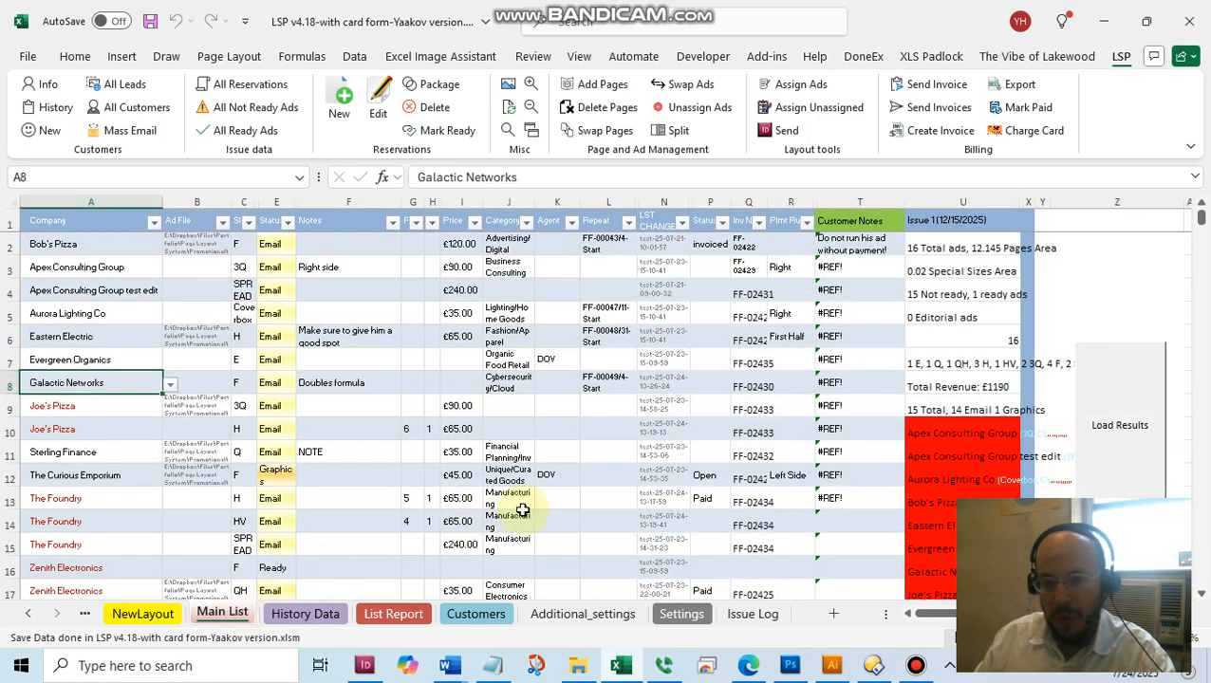
{"action": "scroll", "coordinate": [527, 508], "scroll_direction": "down", "scroll_amount": 1}
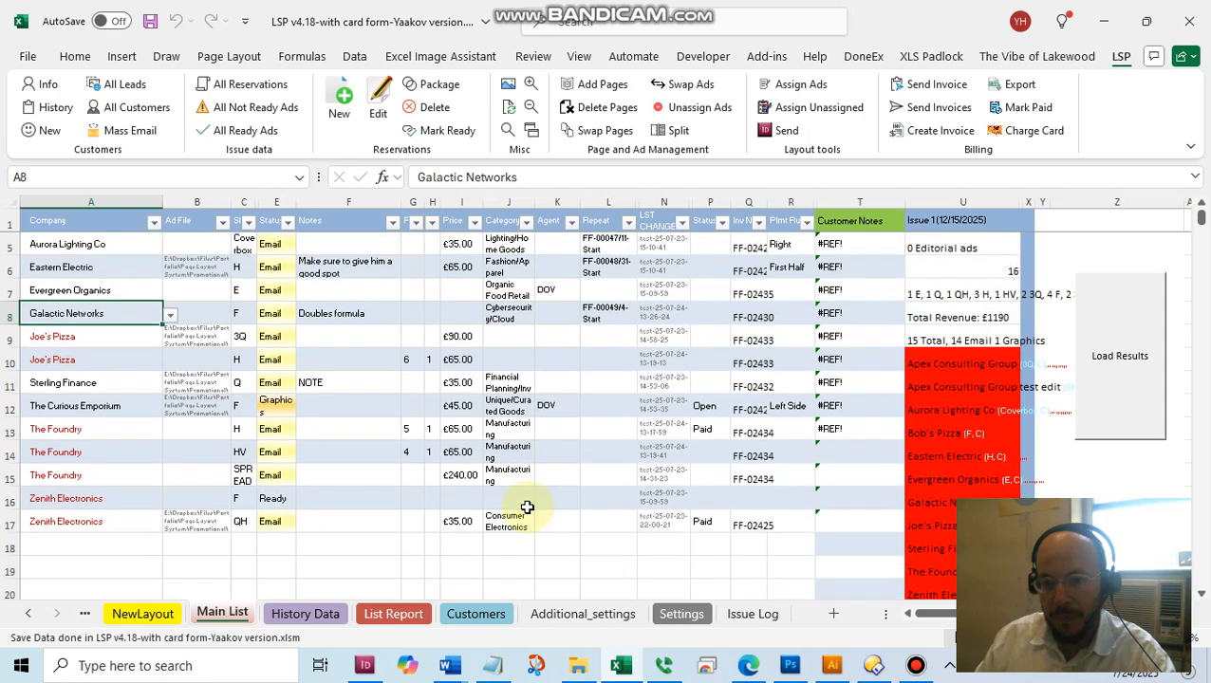
{"action": "scroll", "coordinate": [527, 508], "scroll_direction": "up", "scroll_amount": 1}
{"action": "left_click", "coordinate": [59, 106]}
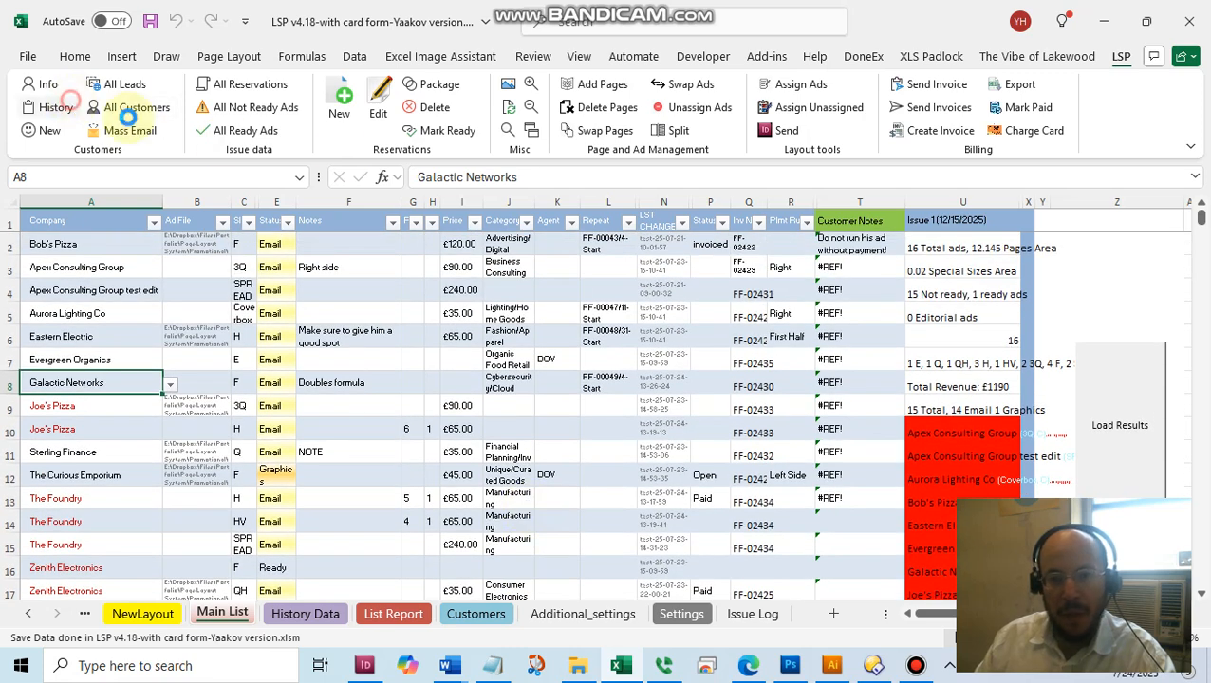
{"action": "left_click_drag", "start_coordinate": [822, 237], "coordinate": [807, 270]}
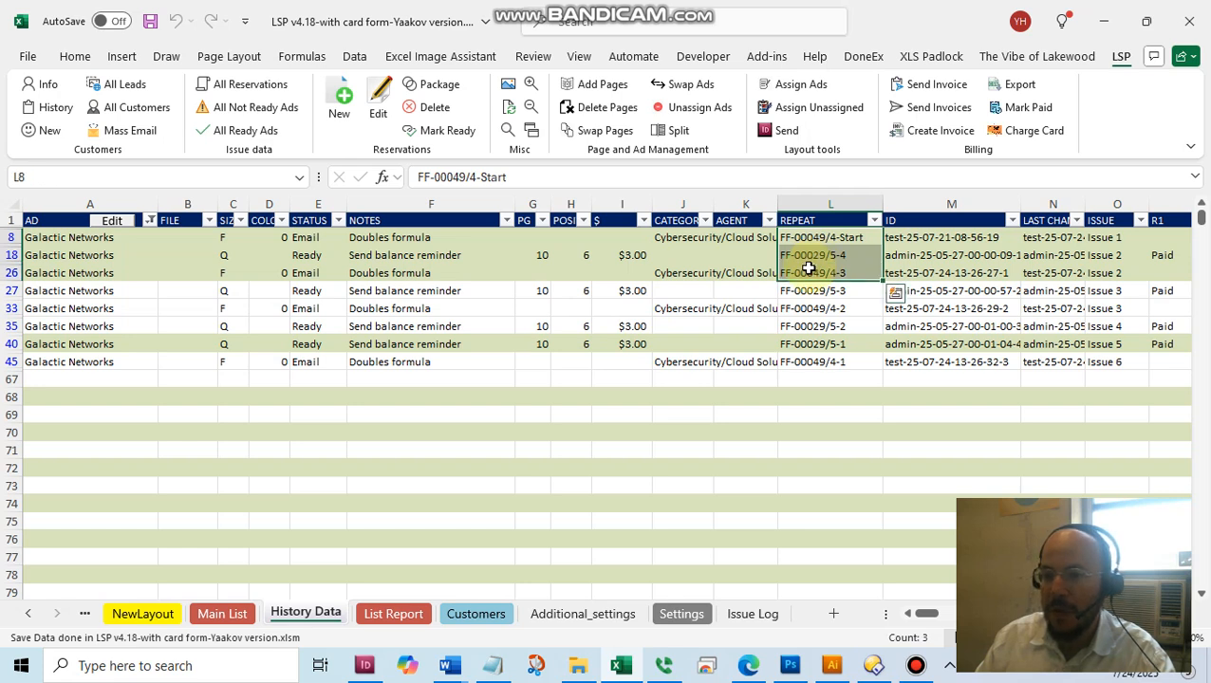
{"action": "left_click", "coordinate": [811, 362]}
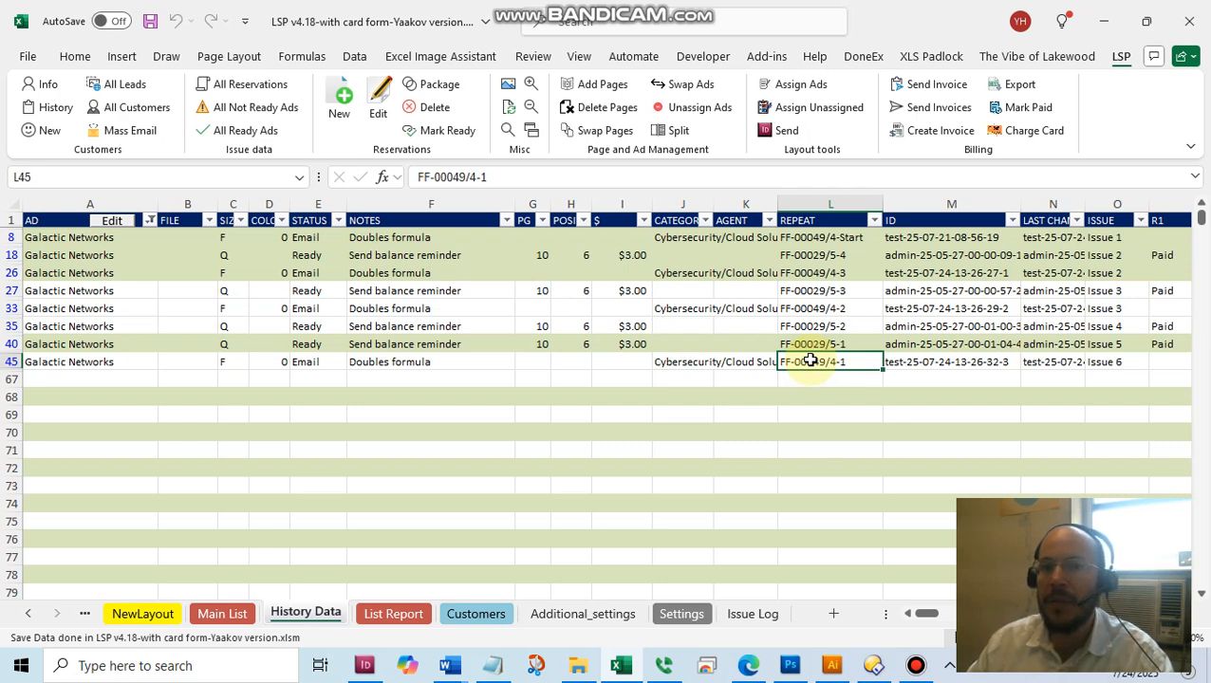
{"action": "left_click_drag", "start_coordinate": [812, 274], "coordinate": [817, 361]}
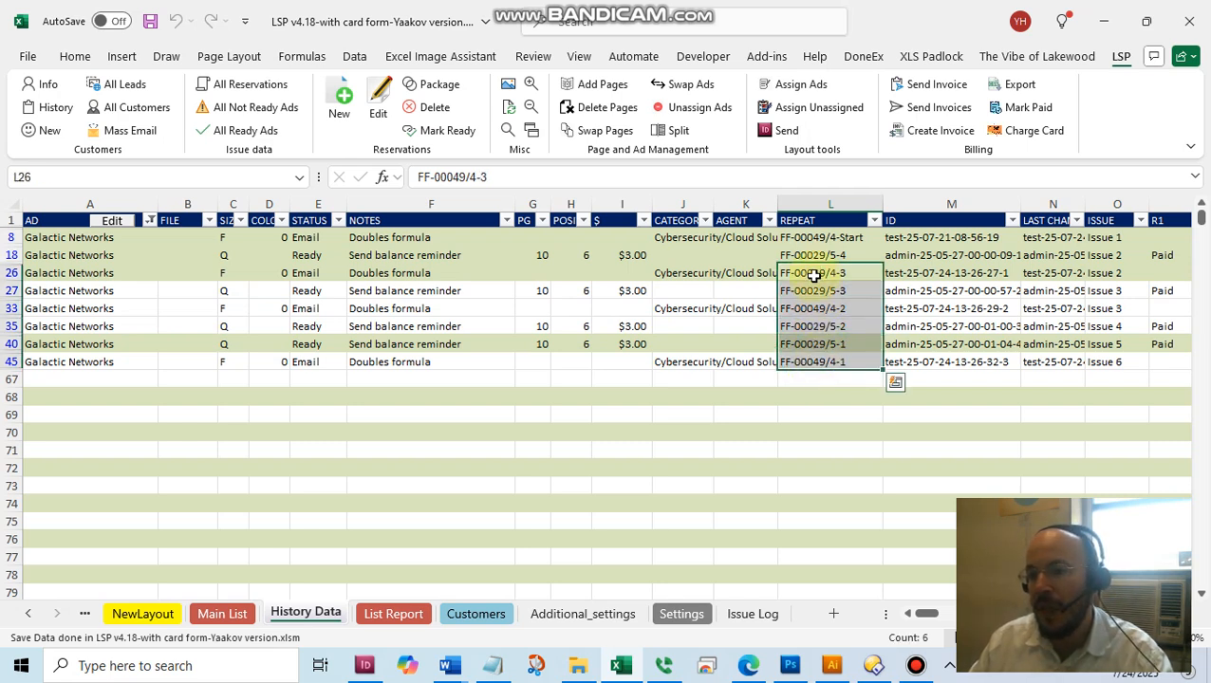
{"action": "left_click", "coordinate": [812, 228]}
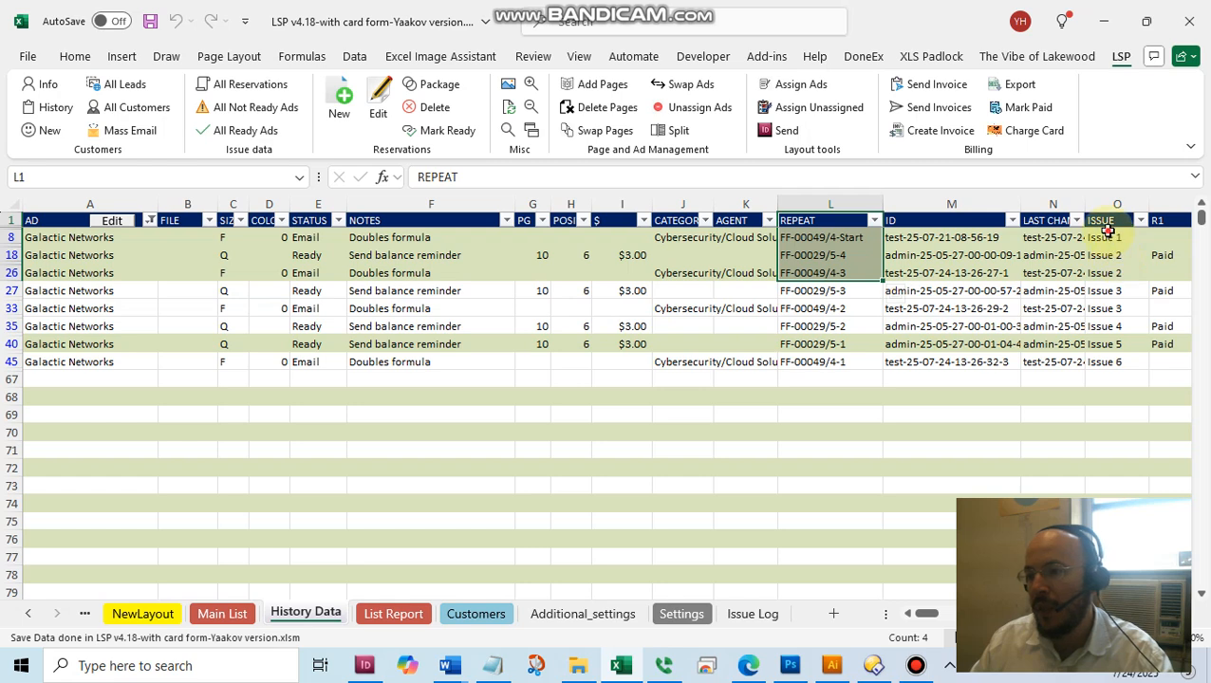
{"action": "left_click", "coordinate": [1108, 238]}
{"action": "left_click_drag", "start_coordinate": [1107, 238], "coordinate": [812, 237]}
{"action": "left_click", "coordinate": [813, 237]}
{"action": "left_click", "coordinate": [812, 272]}
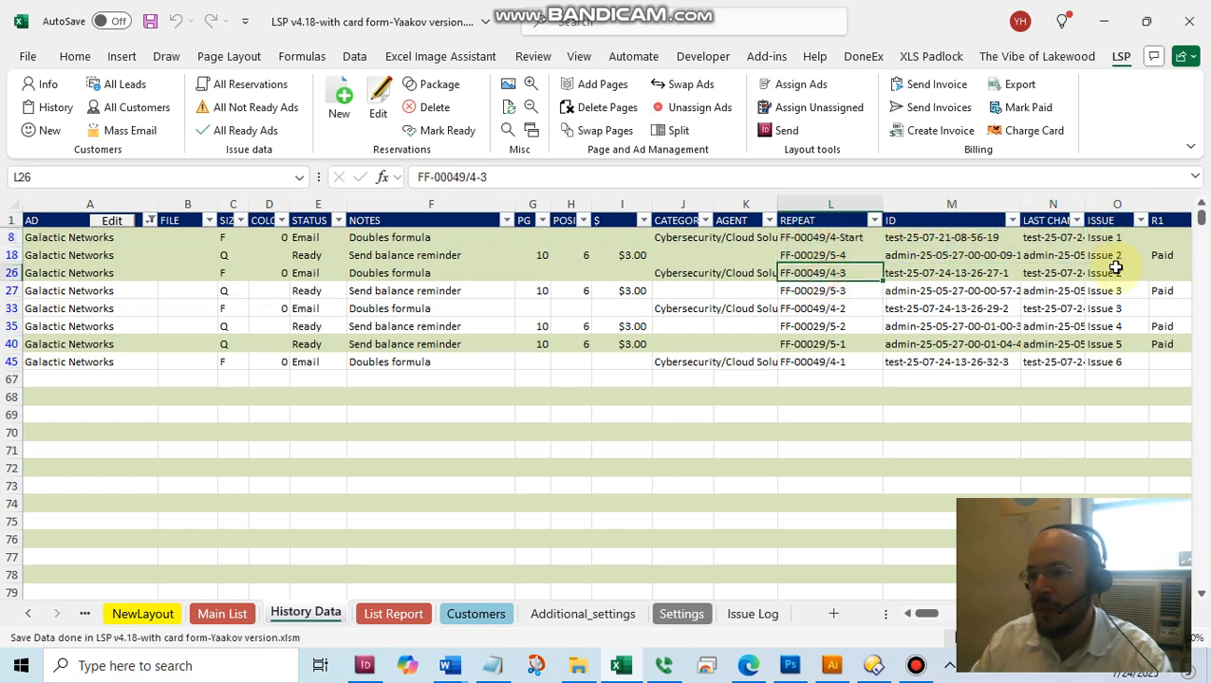
Step: Sort the Galactic Networks history by the REPEAT column in ascending order and check the new package's issues
{"action": "left_click", "coordinate": [873, 221]}
{"action": "left_click", "coordinate": [824, 242]}
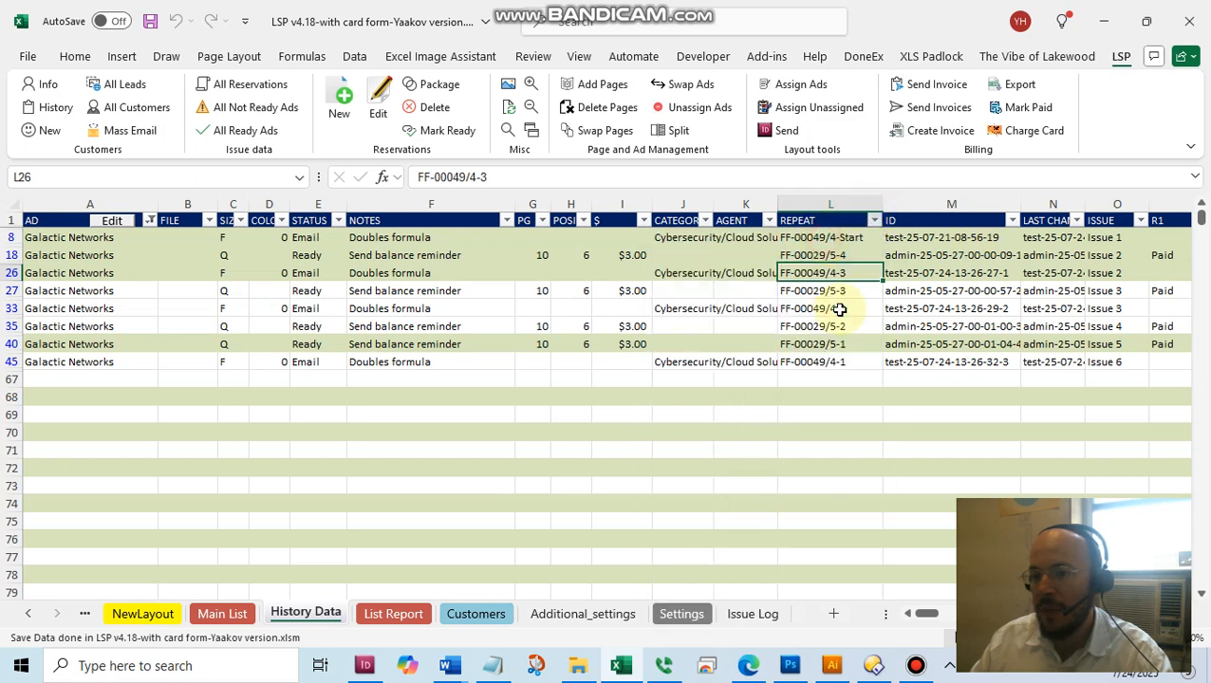
{"action": "left_click_drag", "start_coordinate": [806, 309], "coordinate": [822, 362]}
{"action": "left_click_drag", "start_coordinate": [1105, 361], "coordinate": [1106, 309]}
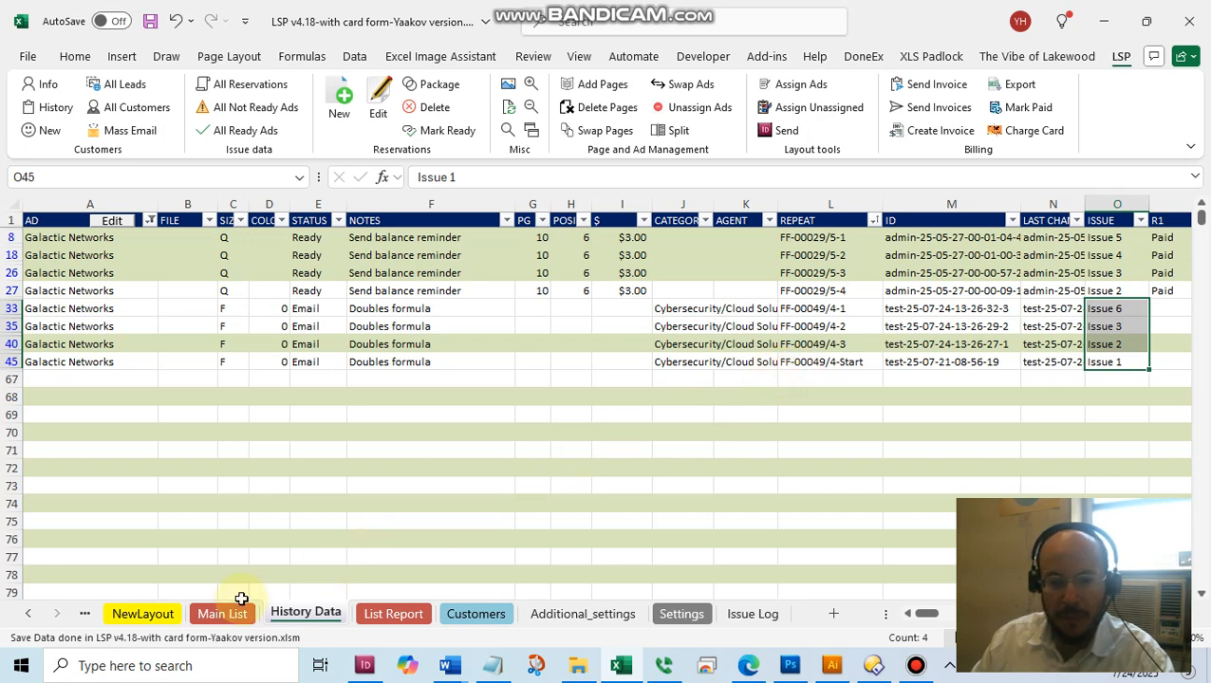
Step: Change the current issue on the Main List to Issue 6 (Test Label)
{"action": "left_click", "coordinate": [233, 612]}
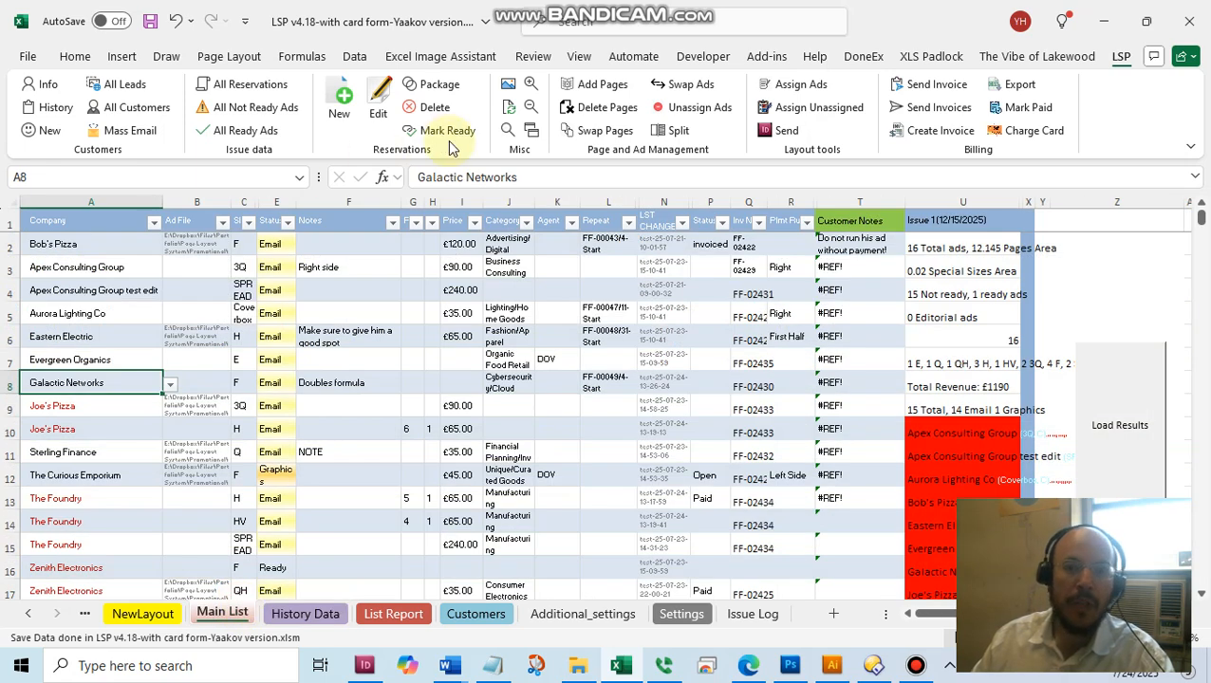
{"action": "left_click", "coordinate": [528, 133]}
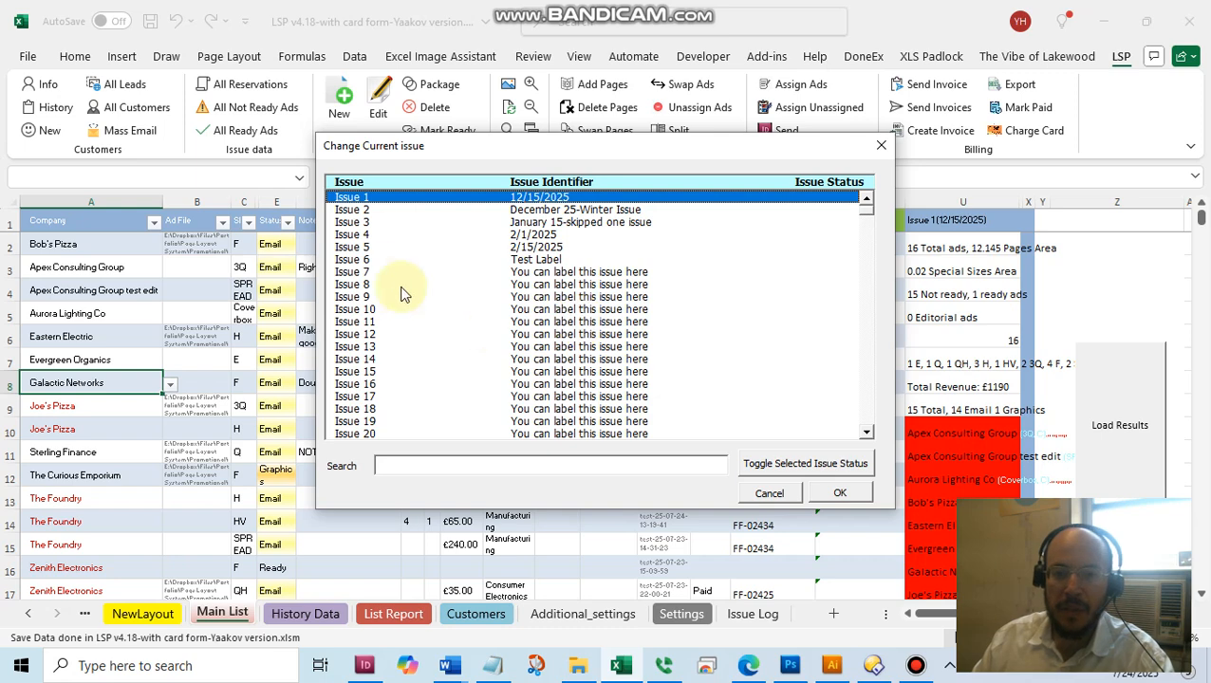
{"action": "left_click", "coordinate": [361, 261]}
{"action": "left_click", "coordinate": [833, 492]}
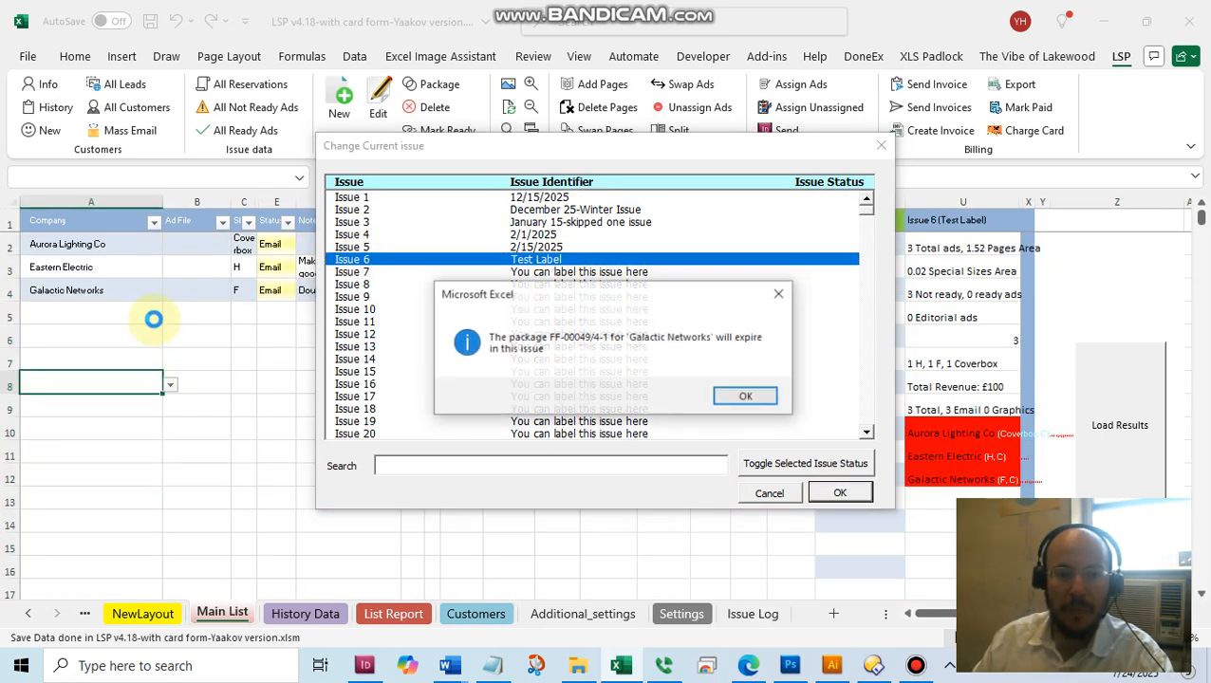
Step: Close the package expiry notice and examine the Galactic Networks row and the Issue 6 summary column on the Main List
{"action": "left_click", "coordinate": [716, 399]}
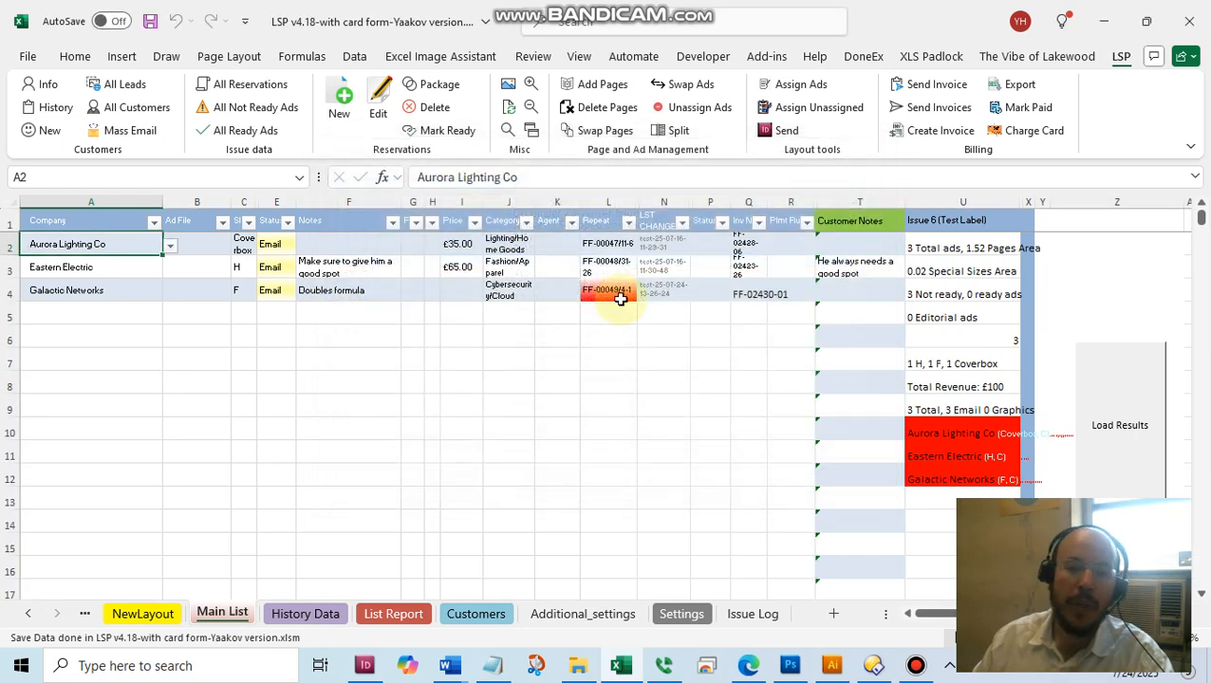
{"action": "left_click", "coordinate": [621, 297]}
{"action": "left_click", "coordinate": [8, 290]}
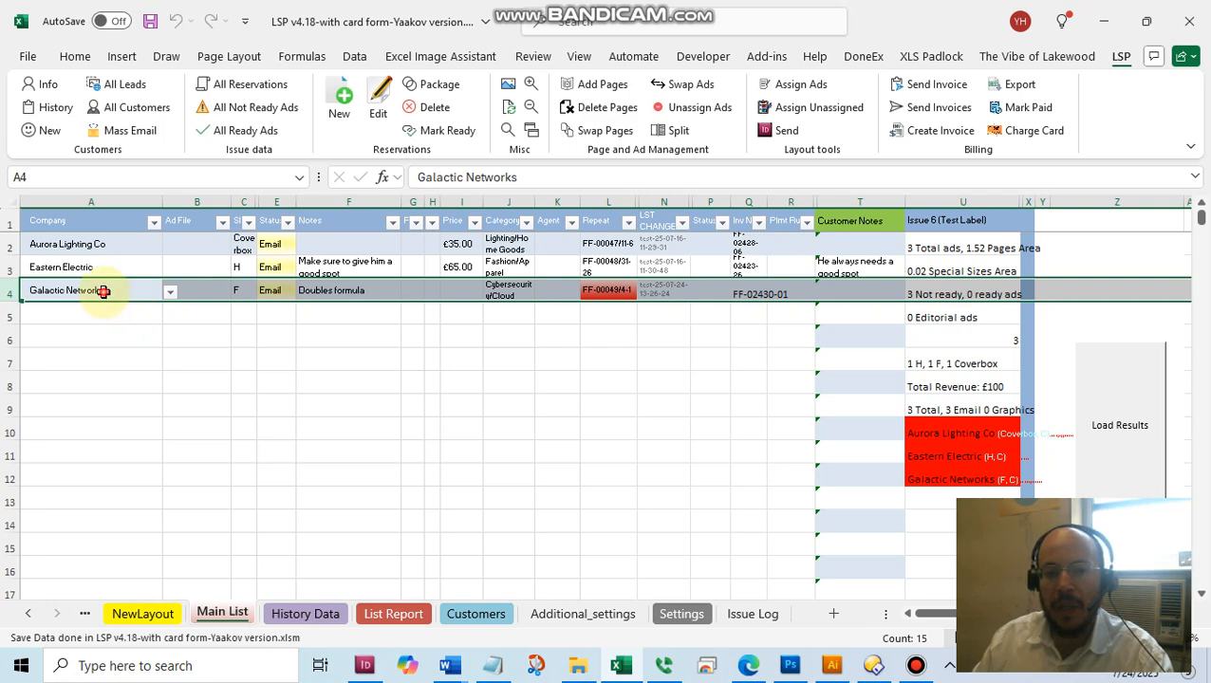
{"action": "left_click", "coordinate": [959, 202]}
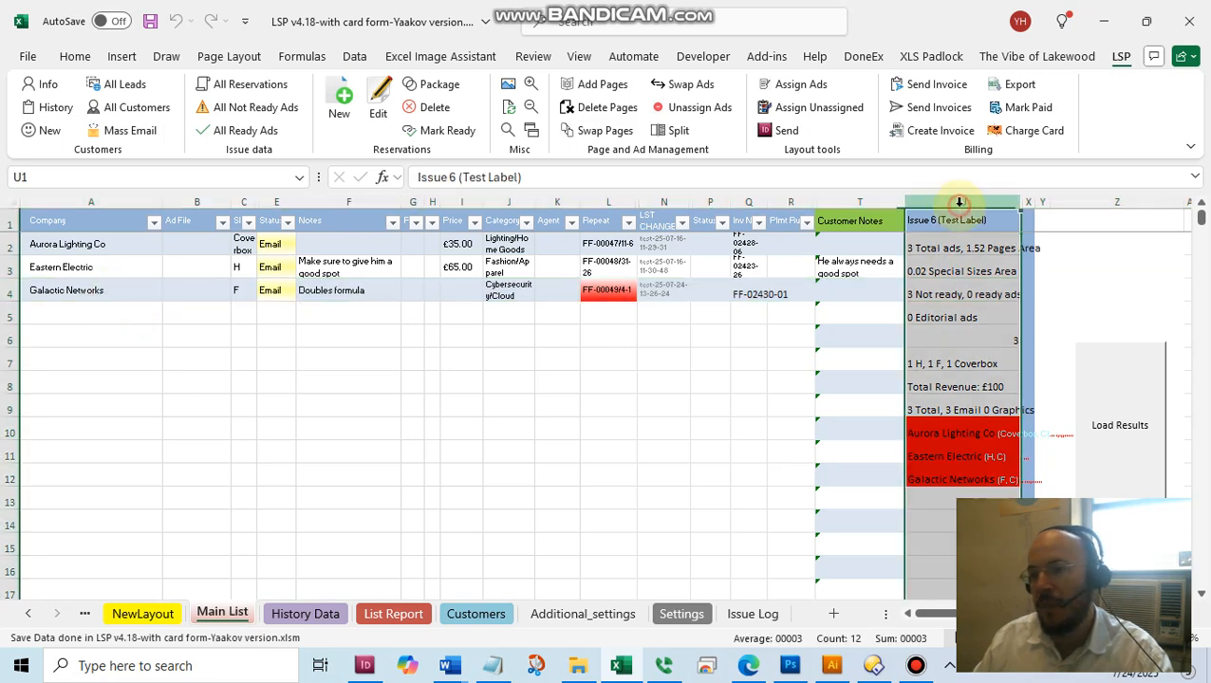
{"action": "left_click", "coordinate": [463, 270]}
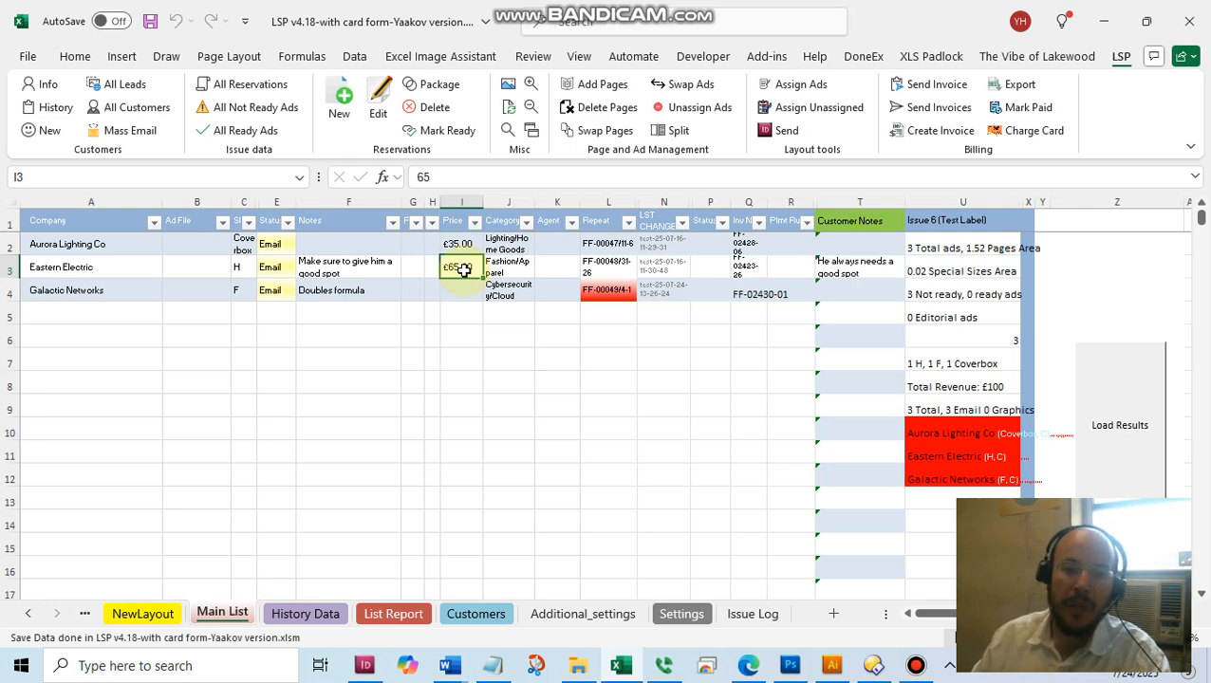
Step: Change the current issue on the Main List to Issue 5 (2/15/2025)
{"action": "left_click", "coordinate": [533, 130]}
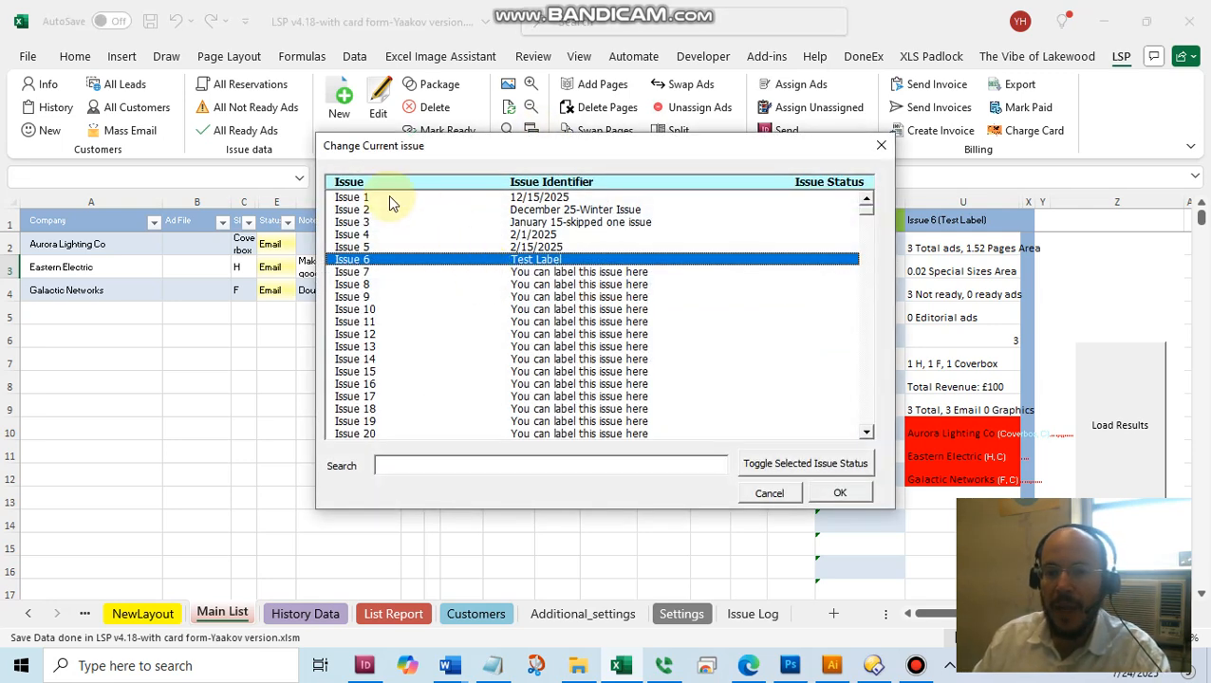
{"action": "left_click_drag", "start_coordinate": [399, 147], "coordinate": [429, 230]}
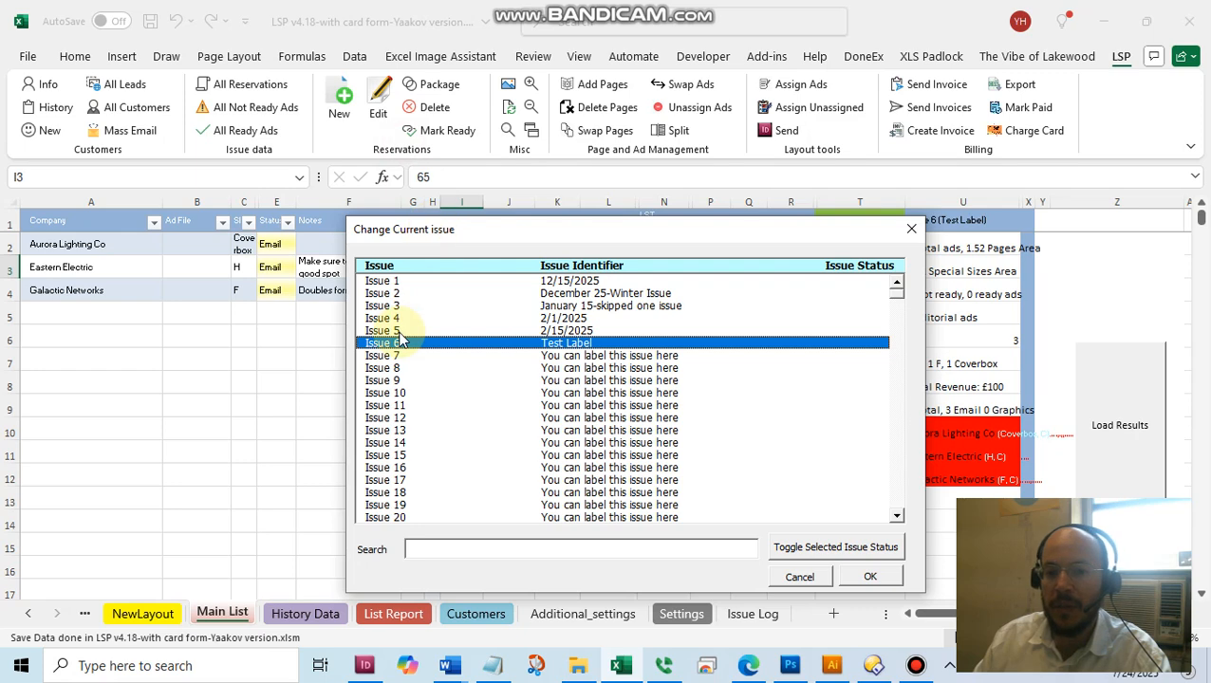
{"action": "left_click", "coordinate": [397, 331]}
{"action": "left_click", "coordinate": [870, 576]}
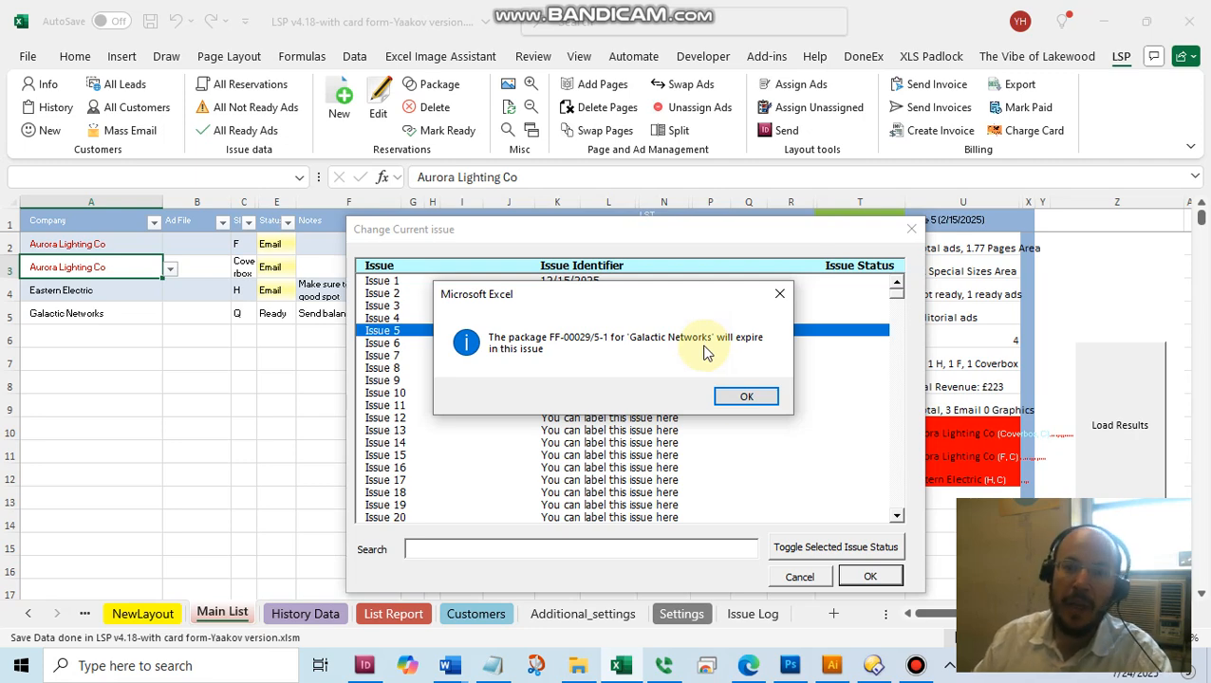
{"action": "left_click", "coordinate": [739, 396]}
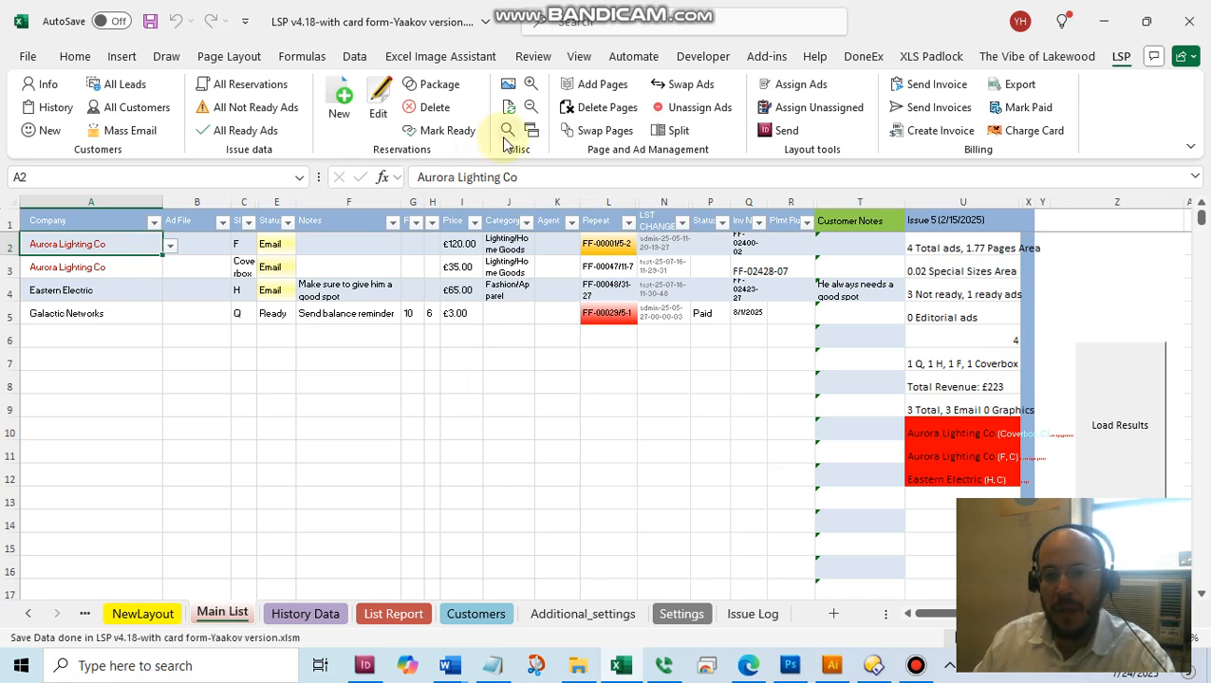
Step: Create a full-page reservation for Galactic Networks, assign it to Issue 6 (Test Label) and save it
{"action": "left_click", "coordinate": [381, 112]}
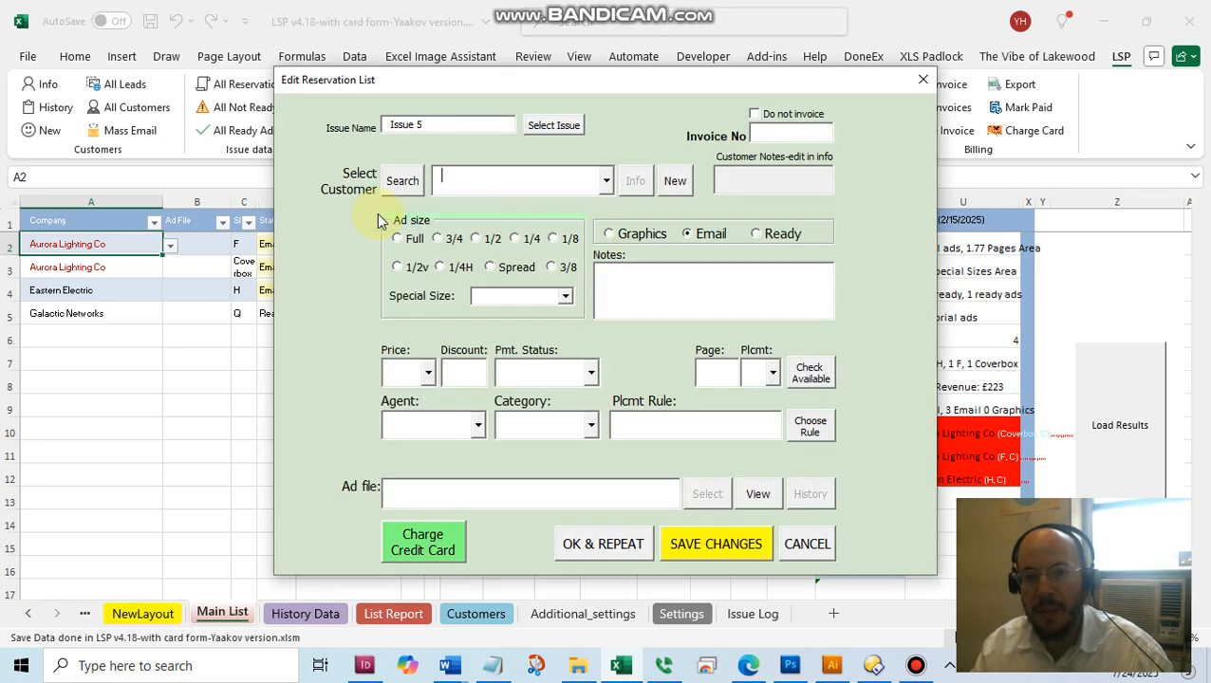
{"action": "left_click", "coordinate": [398, 239]}
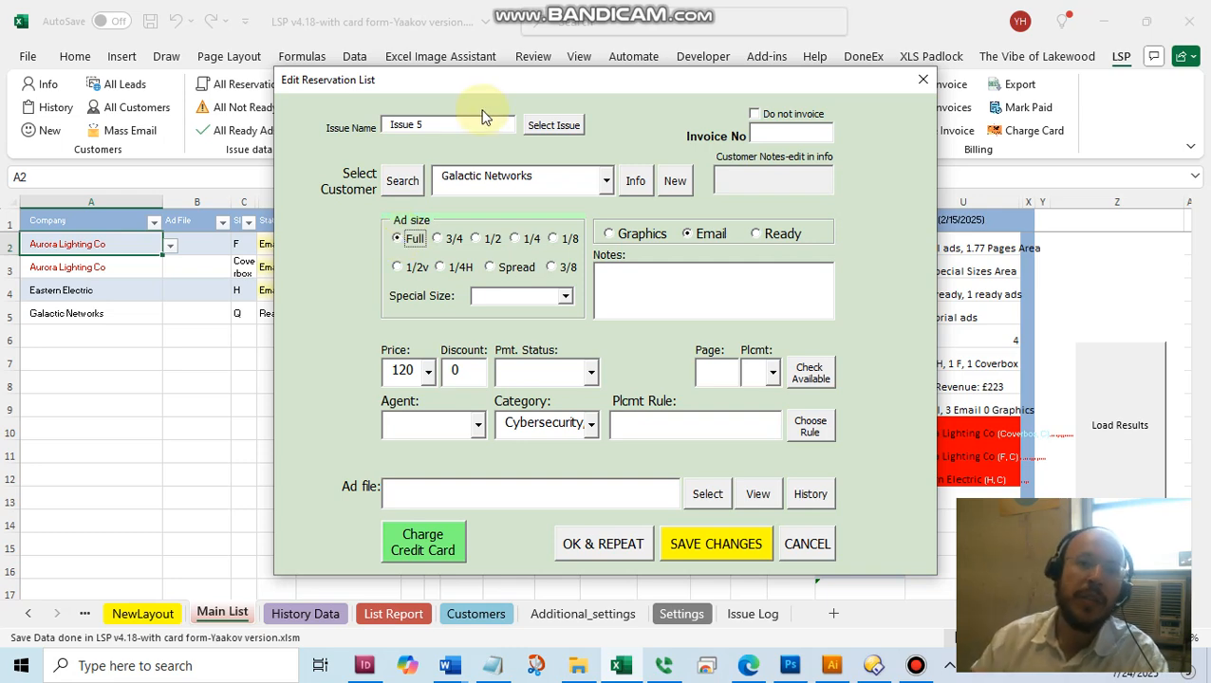
{"action": "left_click", "coordinate": [554, 125]}
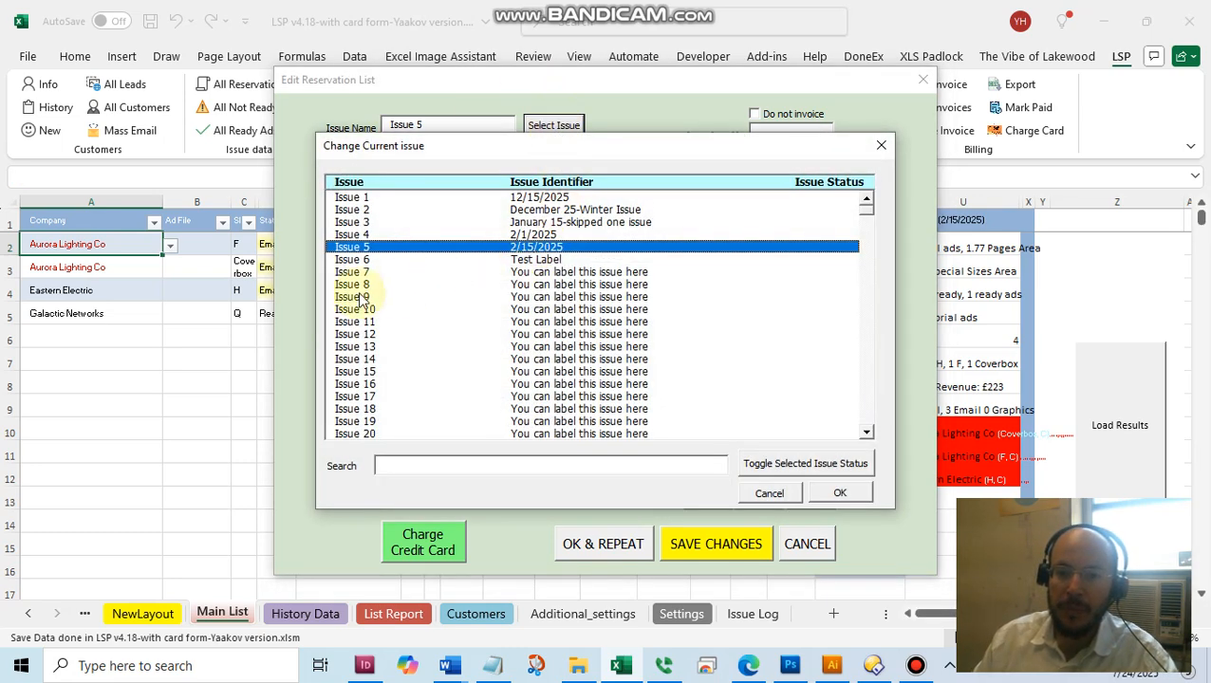
{"action": "left_click", "coordinate": [366, 261]}
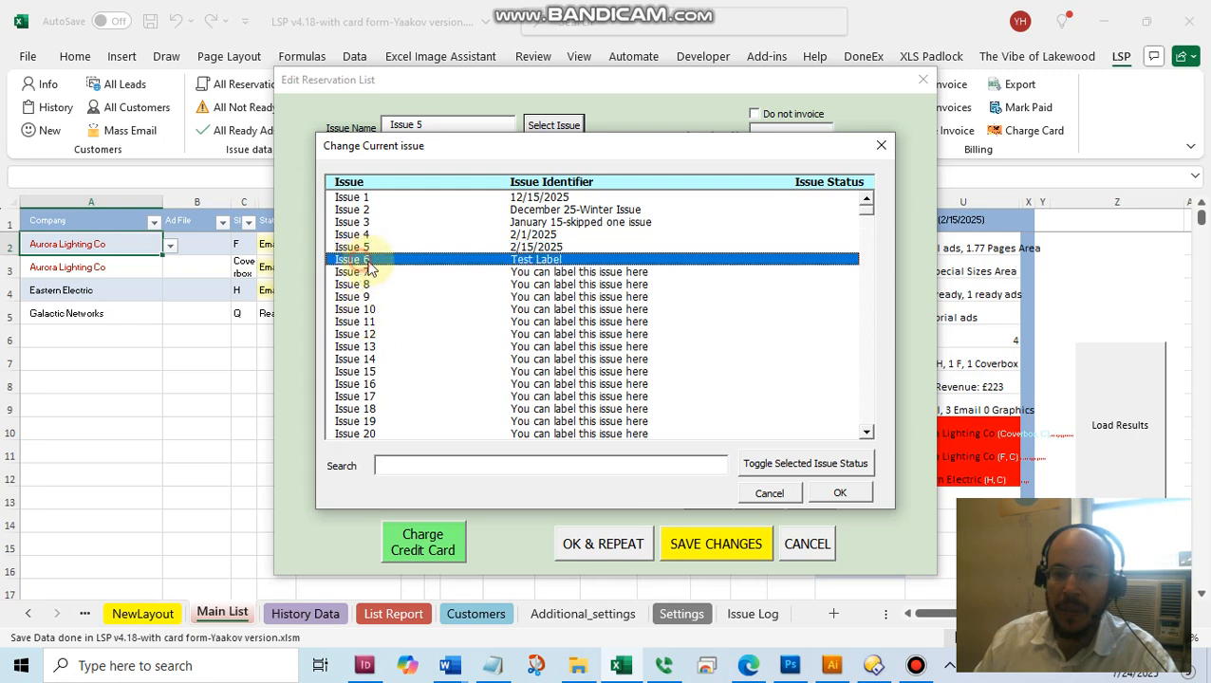
{"action": "left_click", "coordinate": [841, 492]}
{"action": "left_click", "coordinate": [690, 550]}
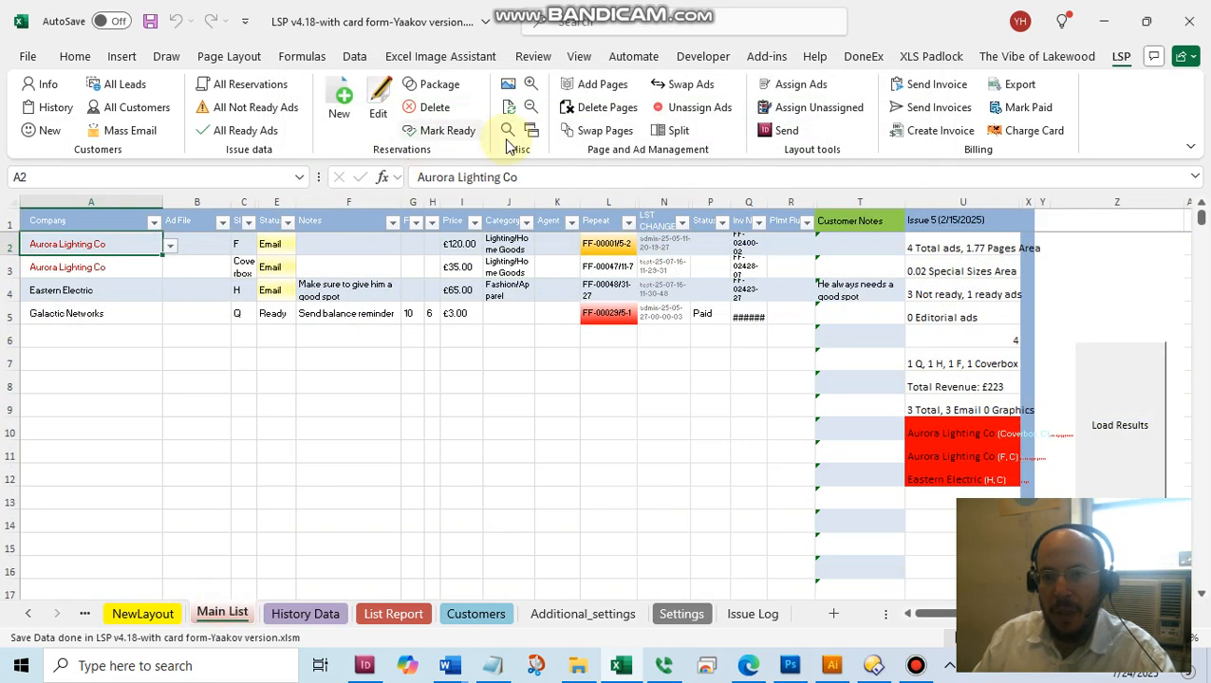
Step: Change the current issue to Issue 1 (12/15/2025) and check the Bob's Pizza row and the customer notes column
{"action": "left_click", "coordinate": [532, 130]}
{"action": "left_click", "coordinate": [375, 197]}
{"action": "left_click", "coordinate": [841, 493]}
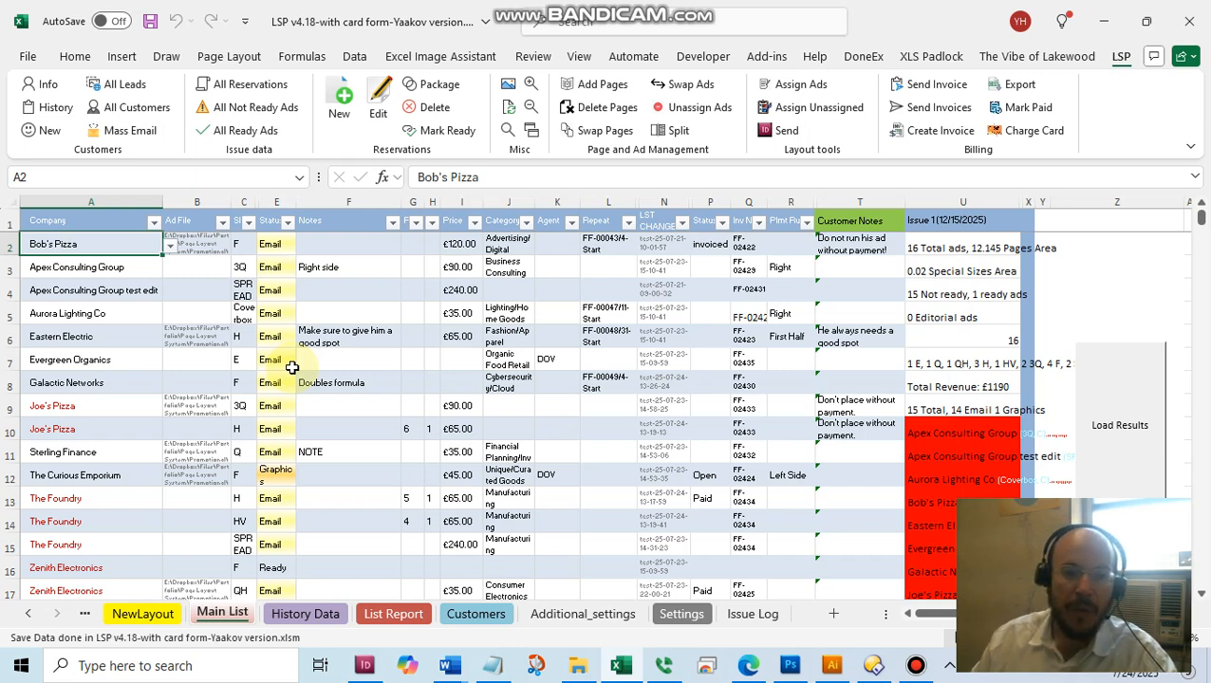
{"action": "left_click", "coordinate": [6, 244]}
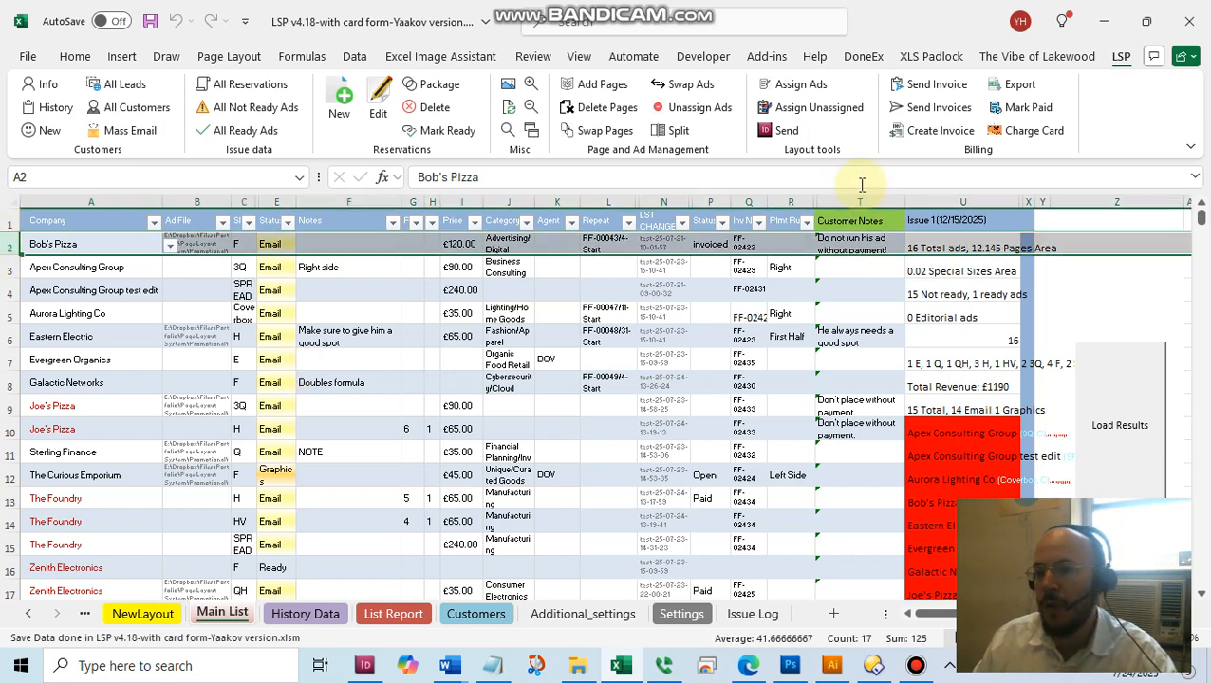
{"action": "left_click", "coordinate": [859, 199]}
{"action": "left_click", "coordinate": [523, 273]}
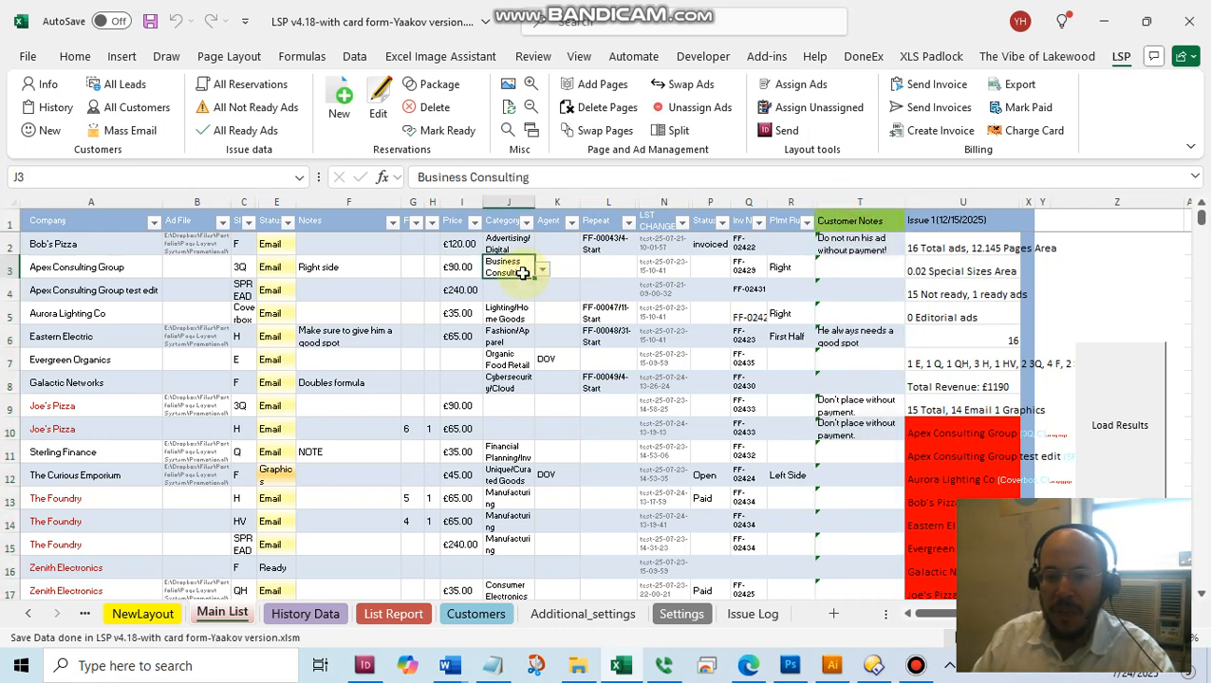
Step: Filter the Issue 1 reservations to show all ads that are not ready
{"action": "left_click", "coordinate": [224, 110]}
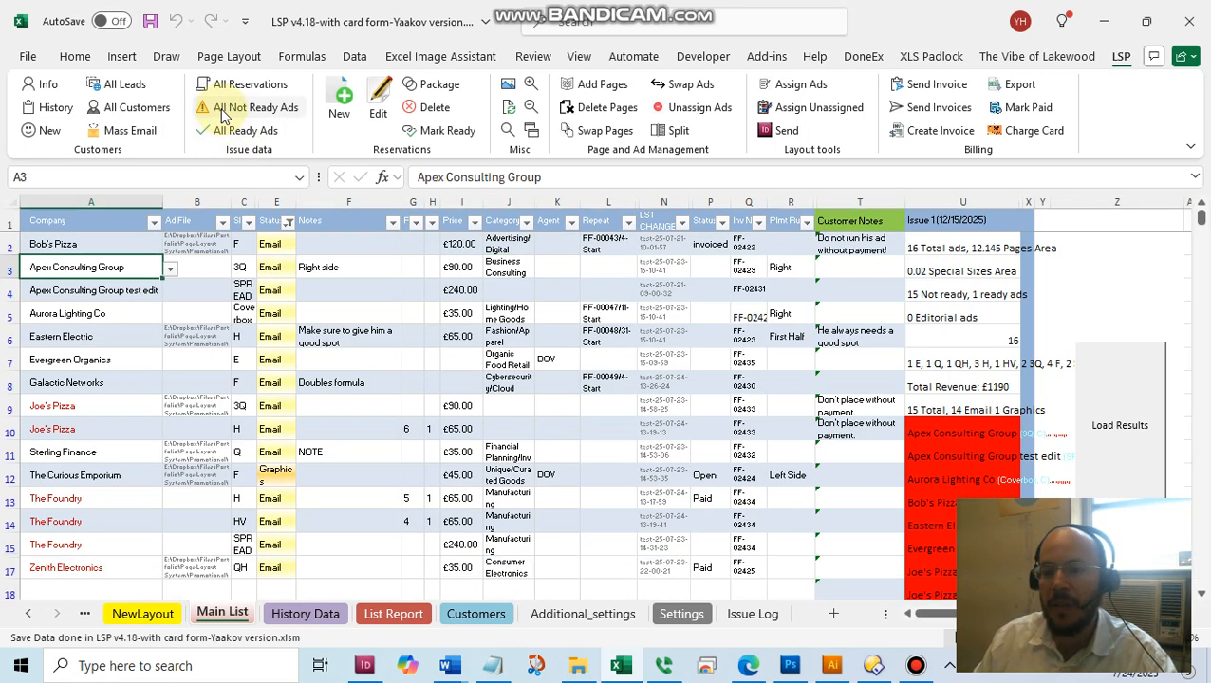
{"action": "scroll", "coordinate": [257, 284], "scroll_direction": "down", "scroll_amount": 4}
{"action": "scroll", "coordinate": [260, 330], "scroll_direction": "up", "scroll_amount": 4}
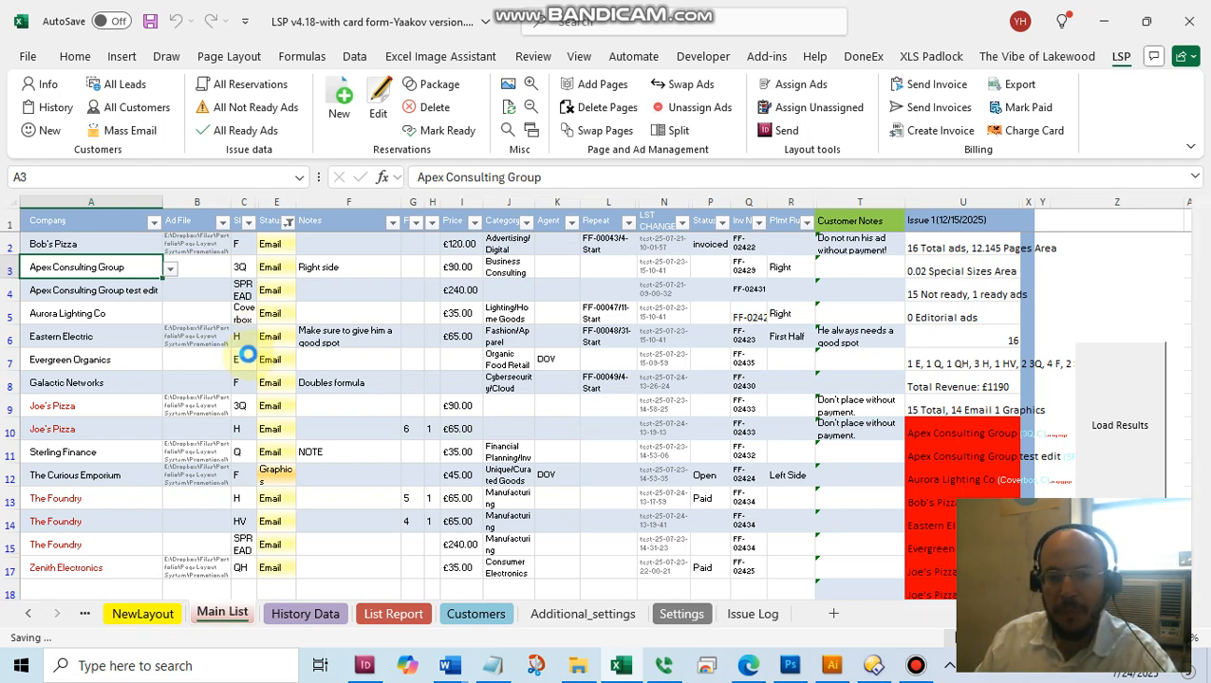
Step: Set Eastern Electric's reservation status to Ready, save it, and show all Issue 1 reservations again
{"action": "left_click", "coordinate": [85, 340]}
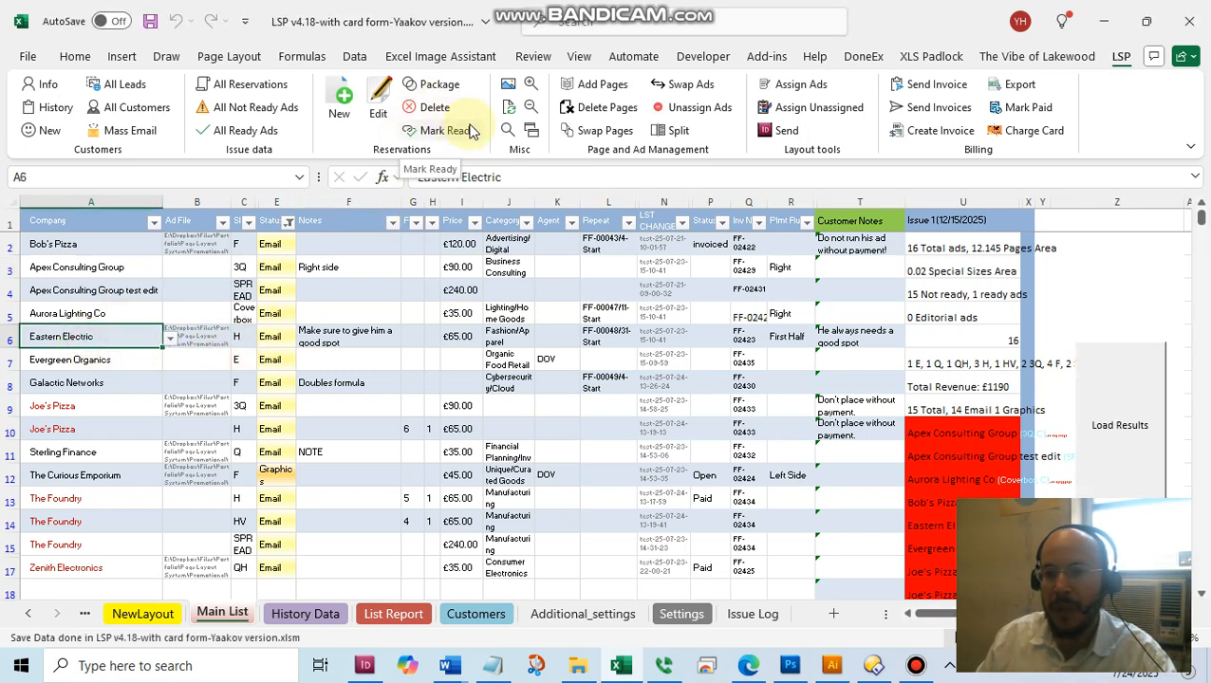
{"action": "left_click", "coordinate": [374, 113]}
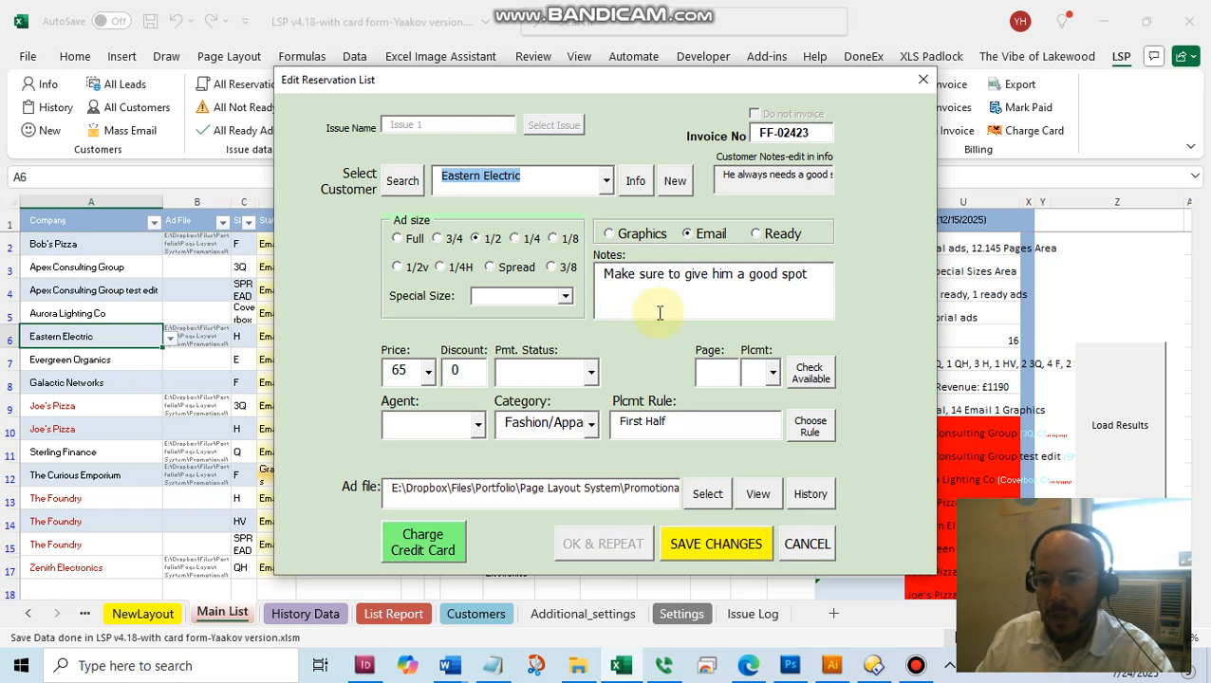
{"action": "left_click", "coordinate": [756, 235]}
{"action": "left_click", "coordinate": [717, 543]}
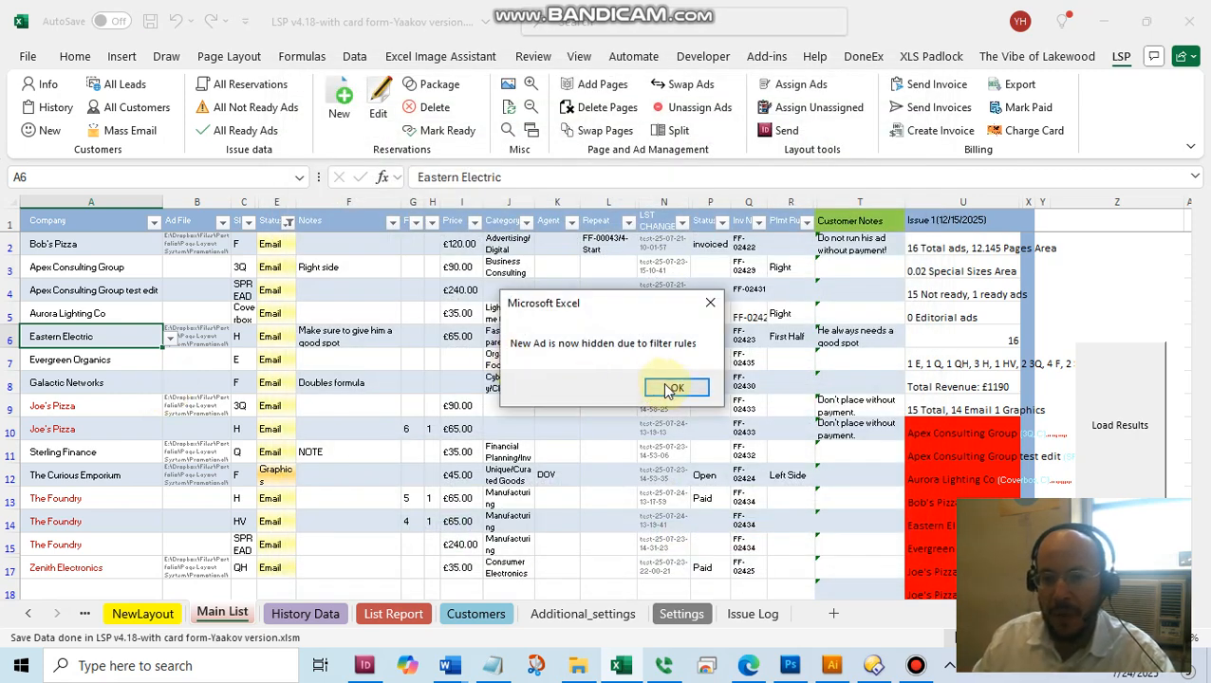
{"action": "left_click_drag", "start_coordinate": [601, 308], "coordinate": [587, 302]}
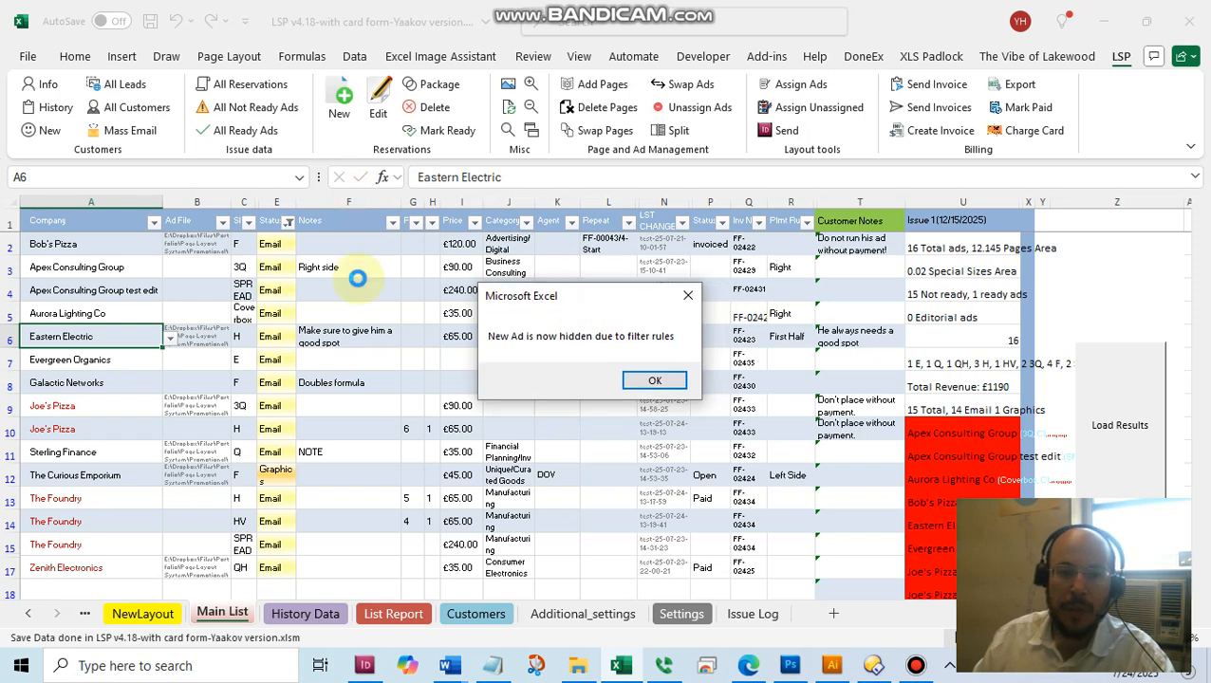
{"action": "left_click", "coordinate": [662, 380]}
{"action": "left_click", "coordinate": [243, 85]}
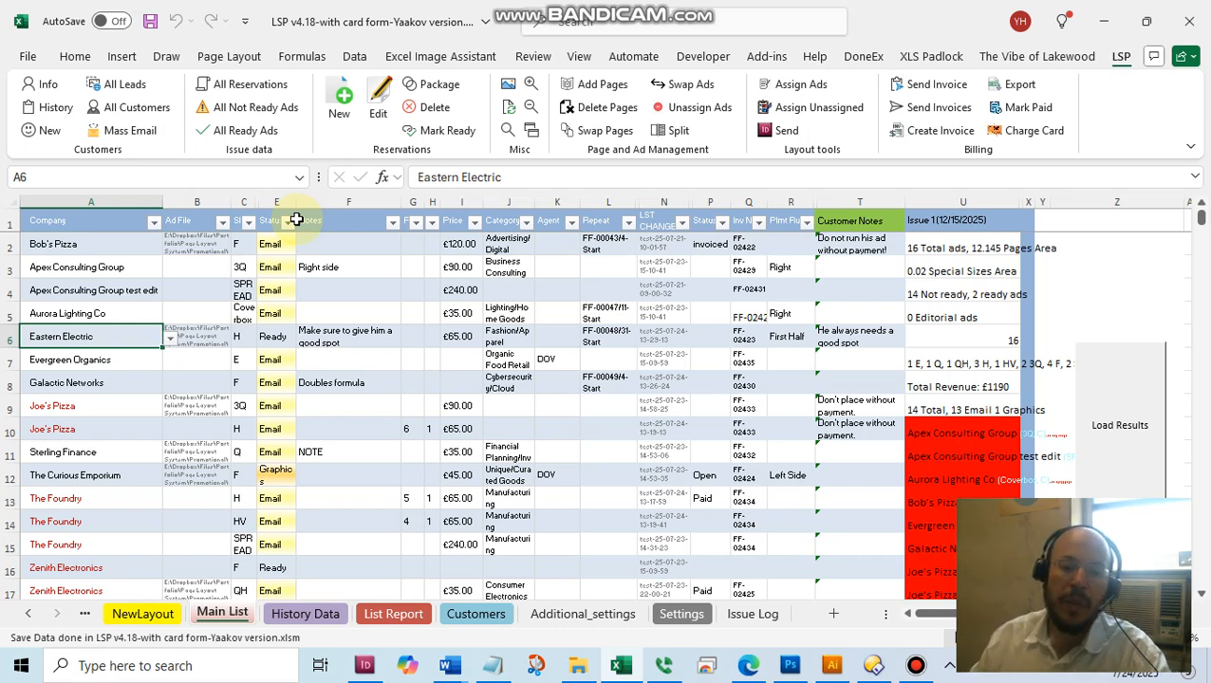
Step: Go to the NewLayout sheet, assign the unassigned Issue 1 ads to pages, and check The Curious Emporium's placement
{"action": "left_click", "coordinate": [140, 614]}
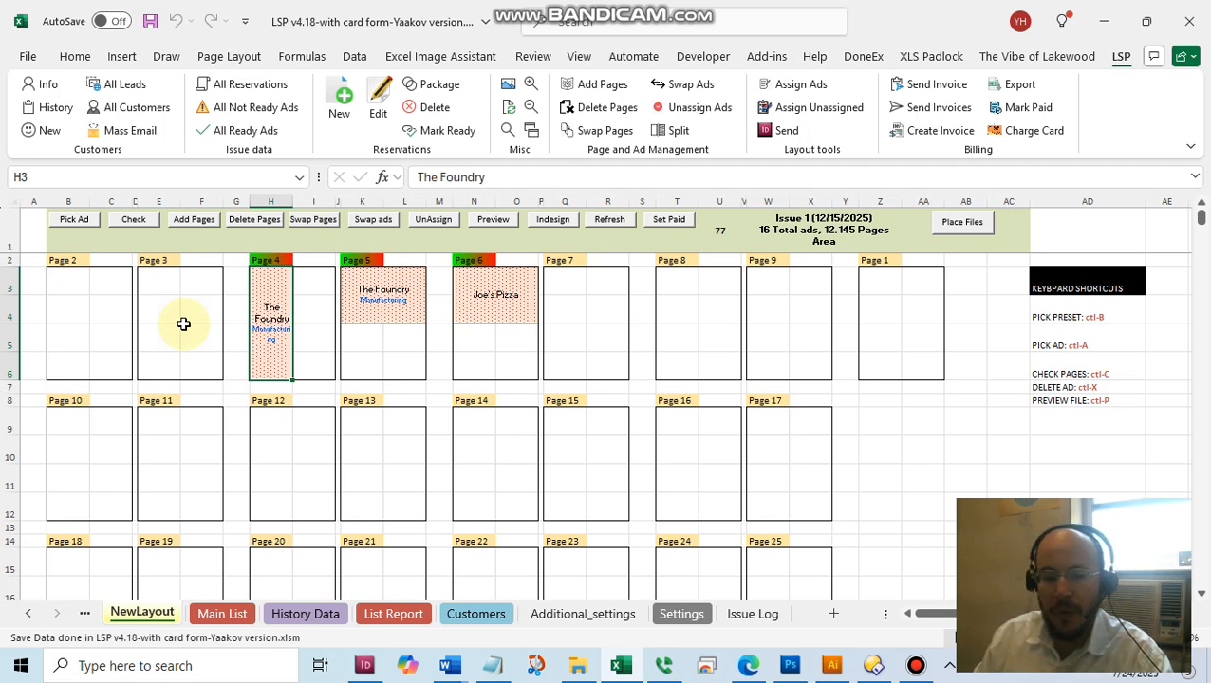
{"action": "left_click", "coordinate": [776, 131]}
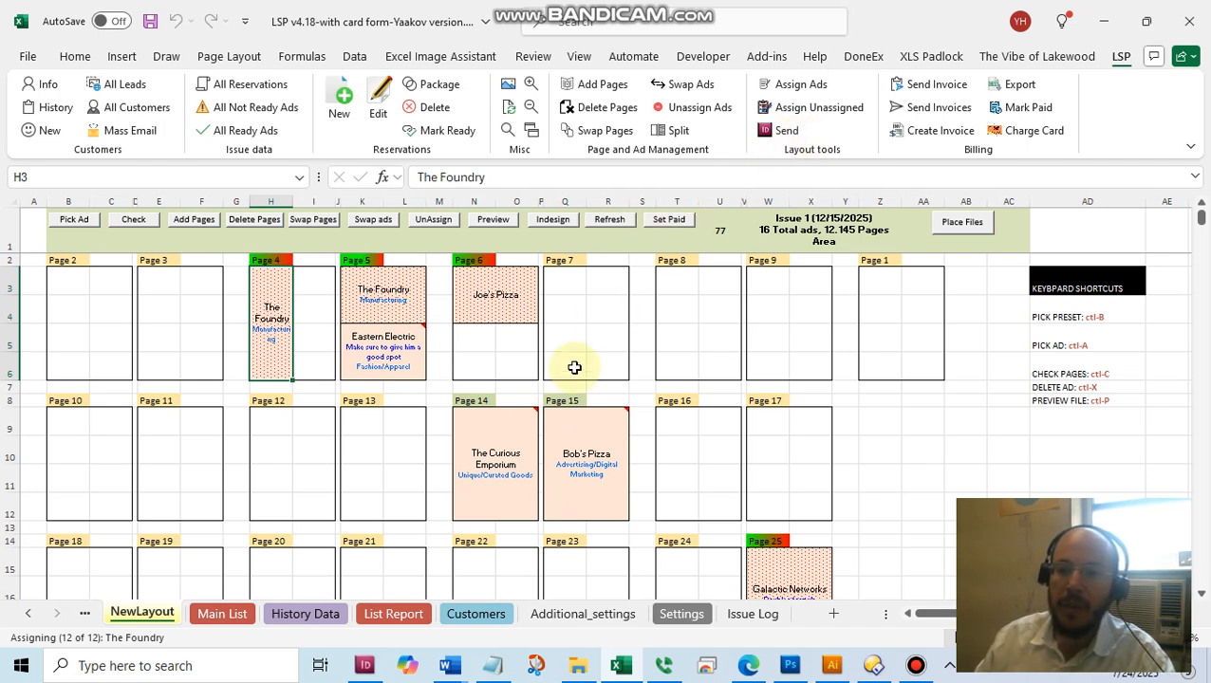
{"action": "left_click", "coordinate": [487, 473]}
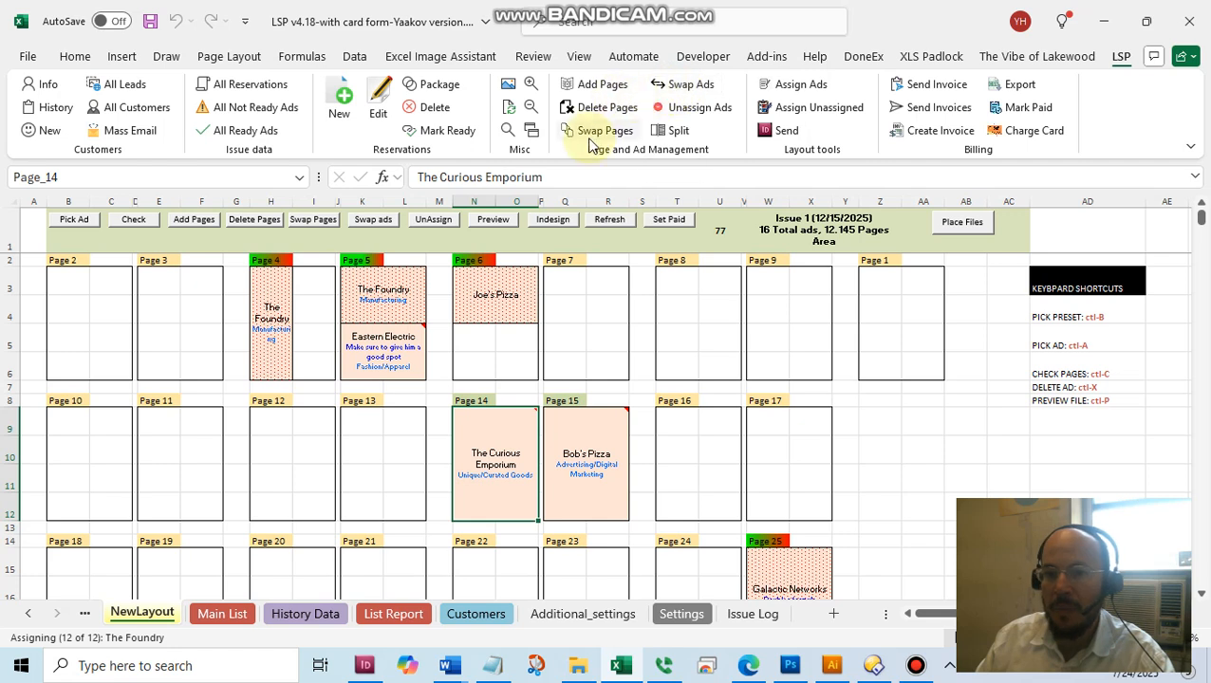
{"action": "left_click", "coordinate": [532, 368]}
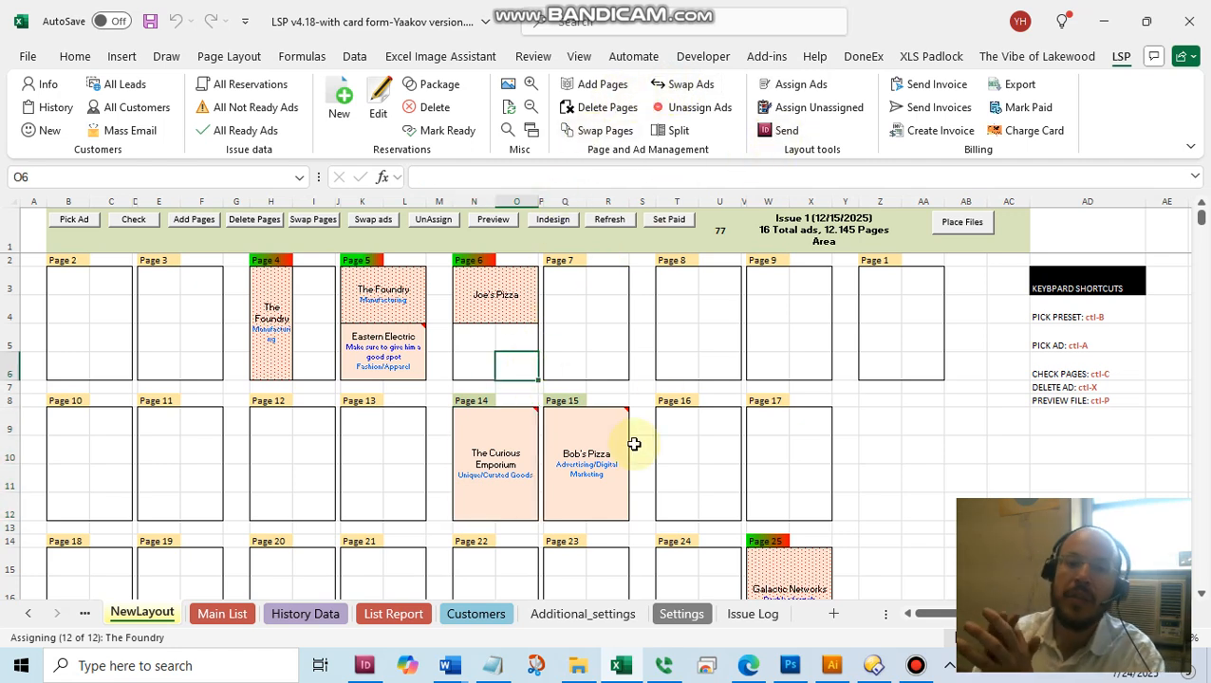
Step: Send the Issue 1 layout to InDesign and view the generated page 14
{"action": "left_click", "coordinate": [778, 130]}
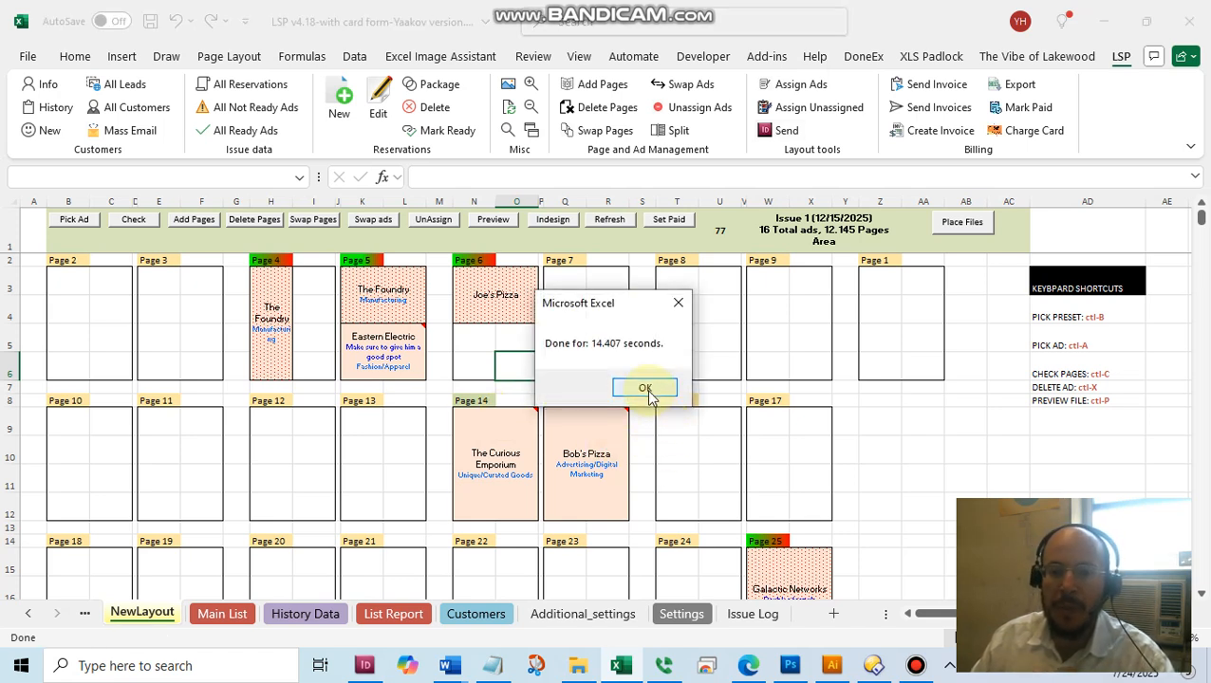
{"action": "left_click", "coordinate": [645, 389]}
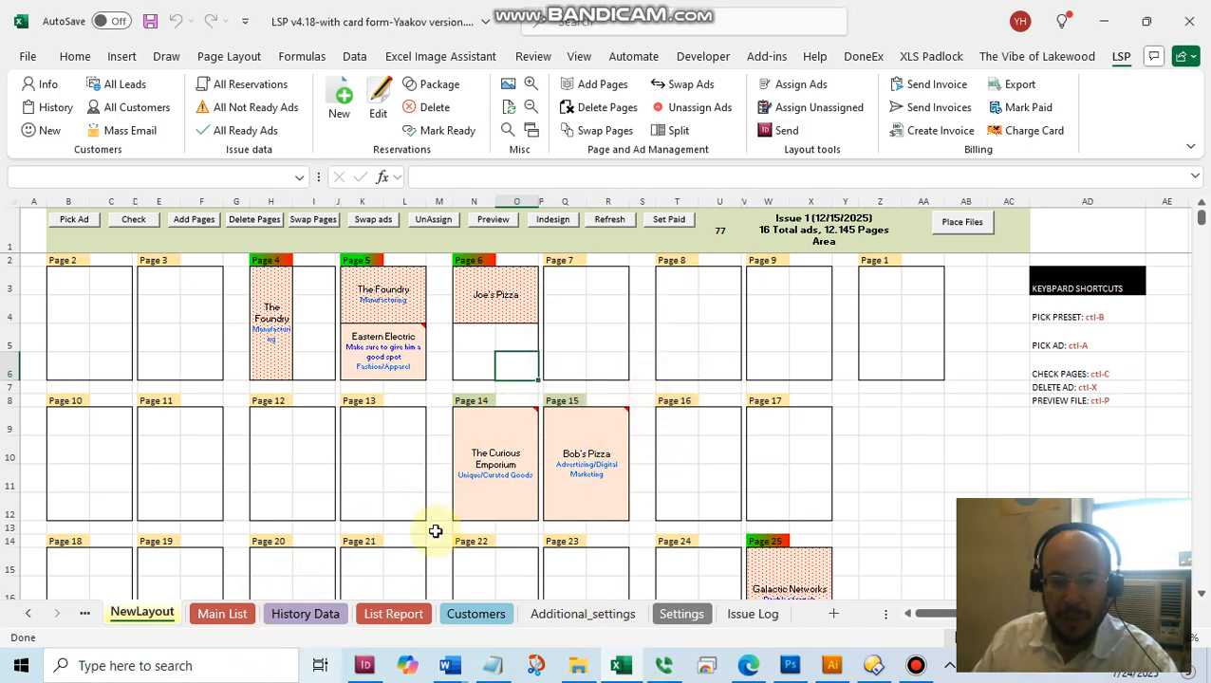
{"action": "left_click", "coordinate": [488, 446]}
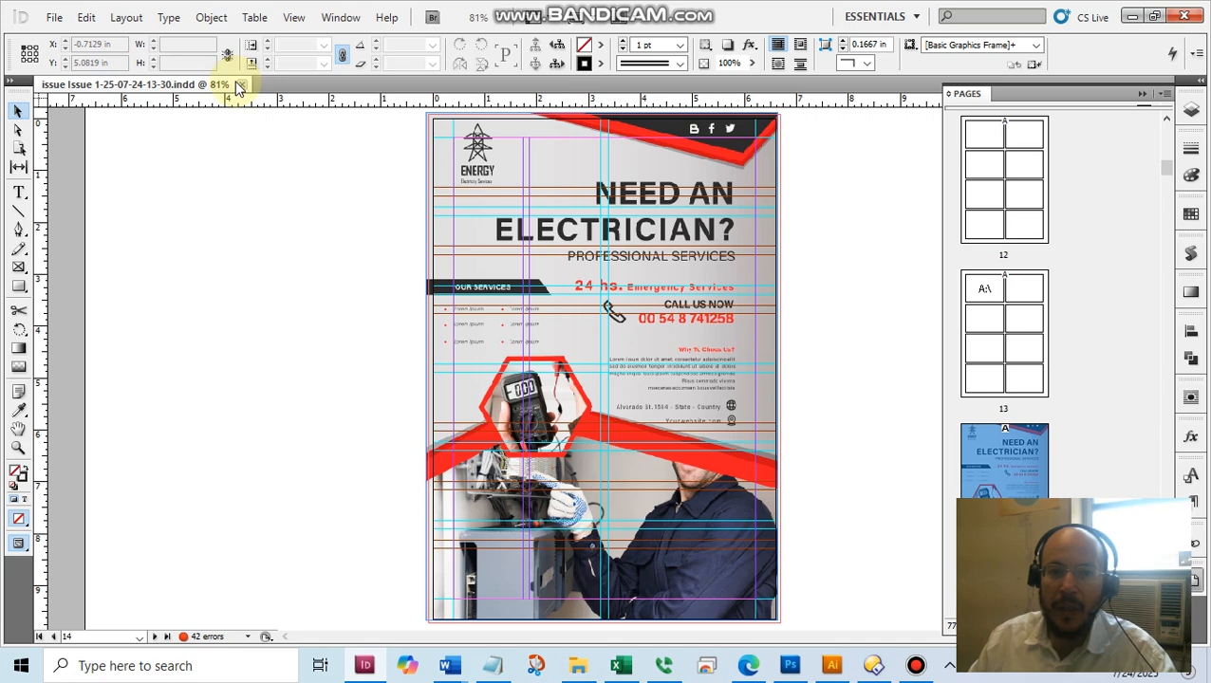
Step: Close the generated InDesign document and switch back to the NewLayout sheet in the Excel workbook
{"action": "left_click", "coordinate": [240, 85]}
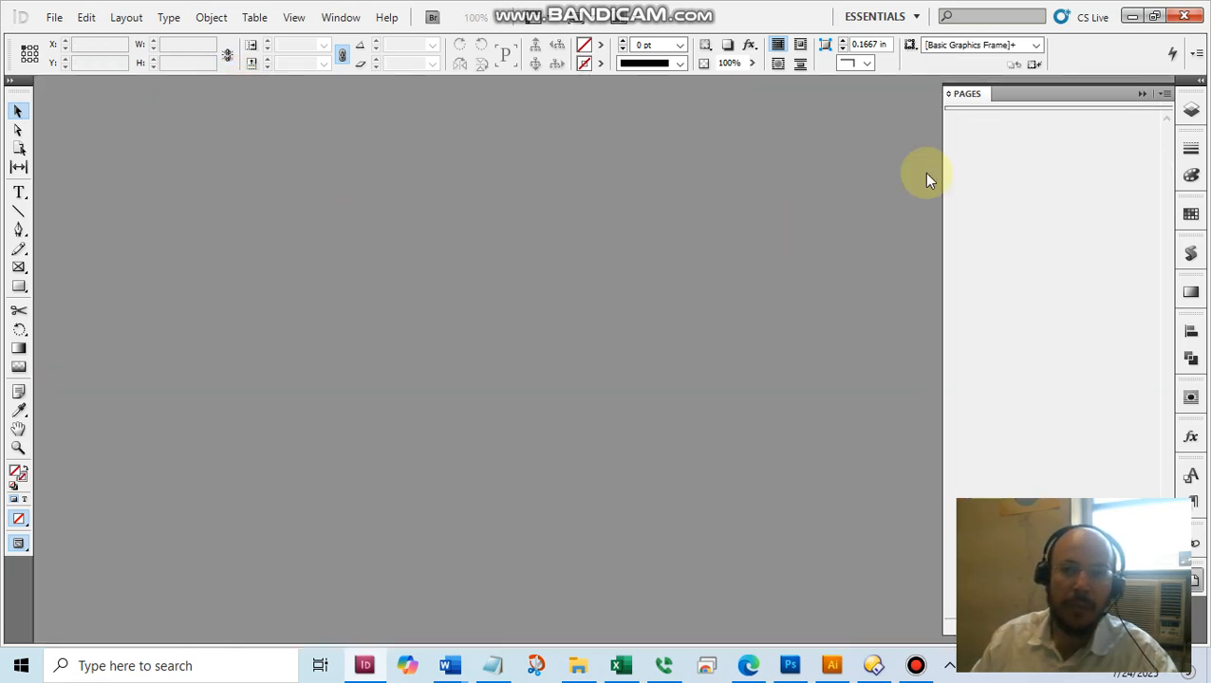
{"action": "left_click", "coordinate": [1133, 16]}
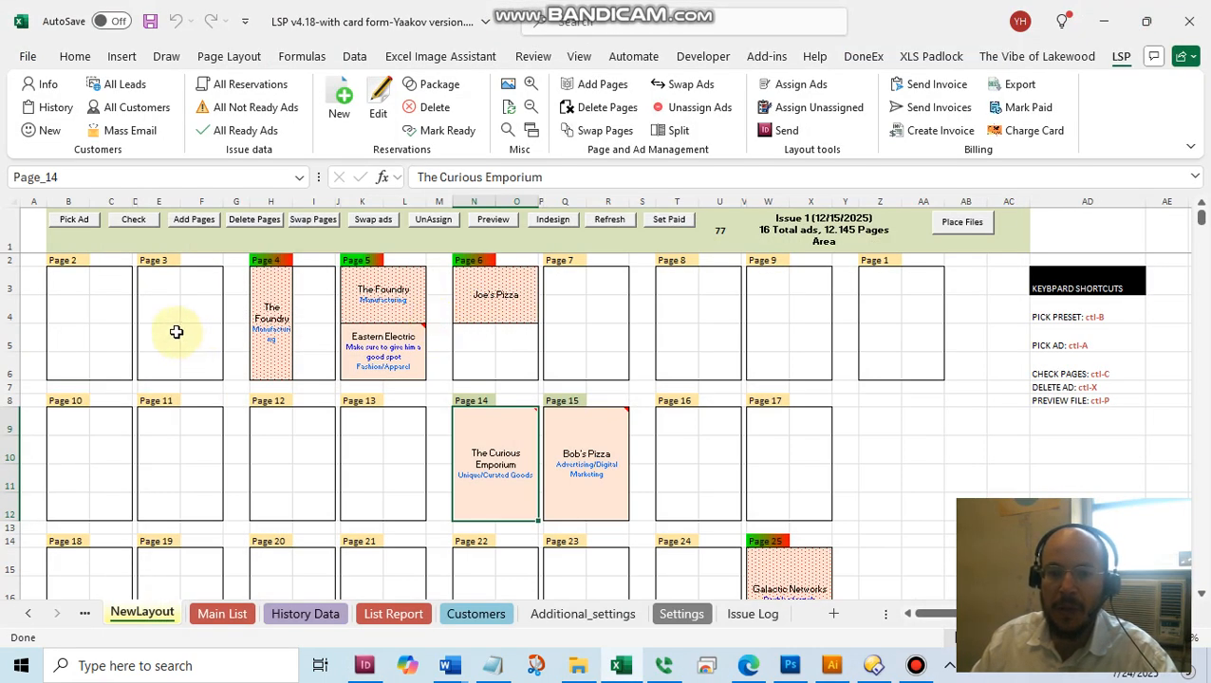
{"action": "left_click", "coordinate": [177, 331]}
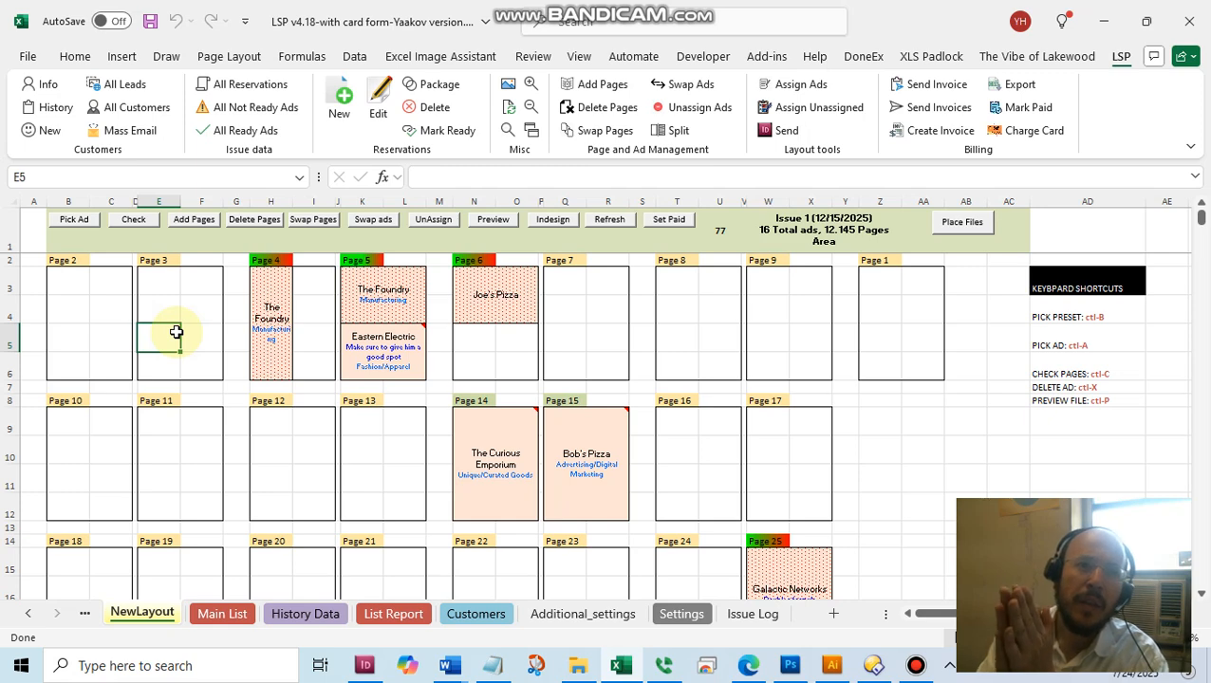
Step: Return to the Main List and examine the placement rules of the Issue 1 ads
{"action": "left_click", "coordinate": [238, 619]}
{"action": "left_click", "coordinate": [127, 614]}
{"action": "left_click", "coordinate": [222, 615]}
{"action": "left_click", "coordinate": [785, 266]}
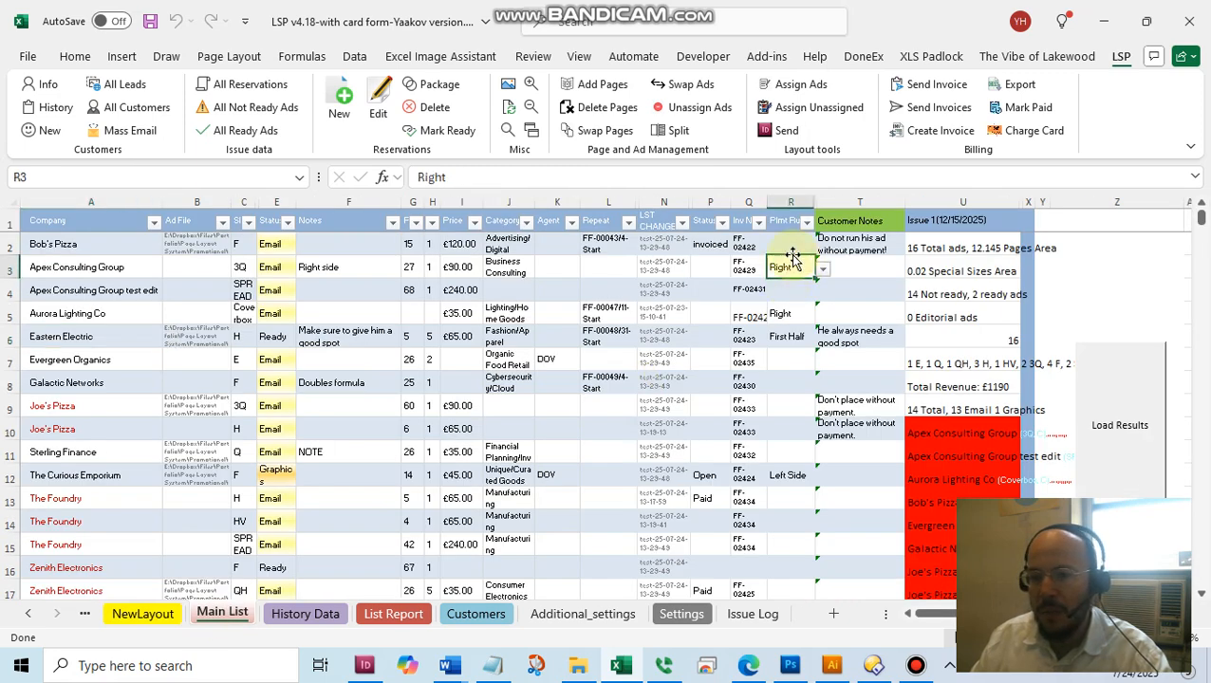
{"action": "left_click", "coordinate": [787, 202]}
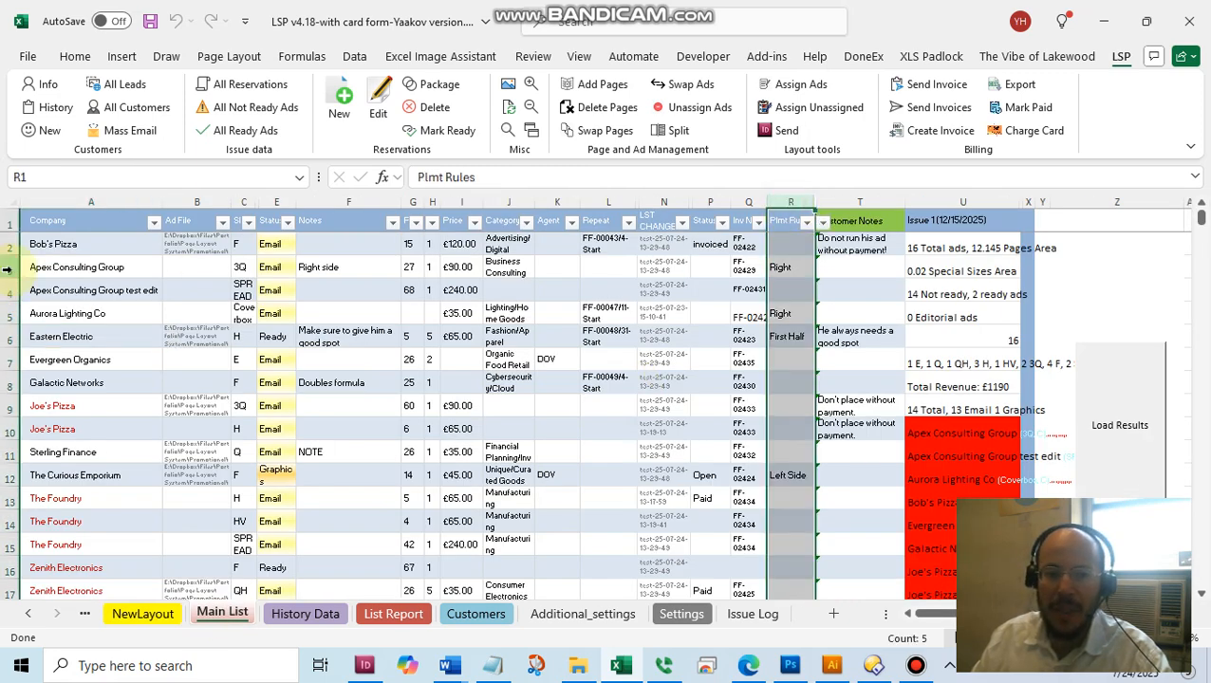
Step: Examine the placement rules and assigned pages of the Apex Consulting Group, Aurora Lighting Co and Eastern Electric ads in the Main List
{"action": "left_click", "coordinate": [7, 270]}
{"action": "left_click", "coordinate": [788, 268]}
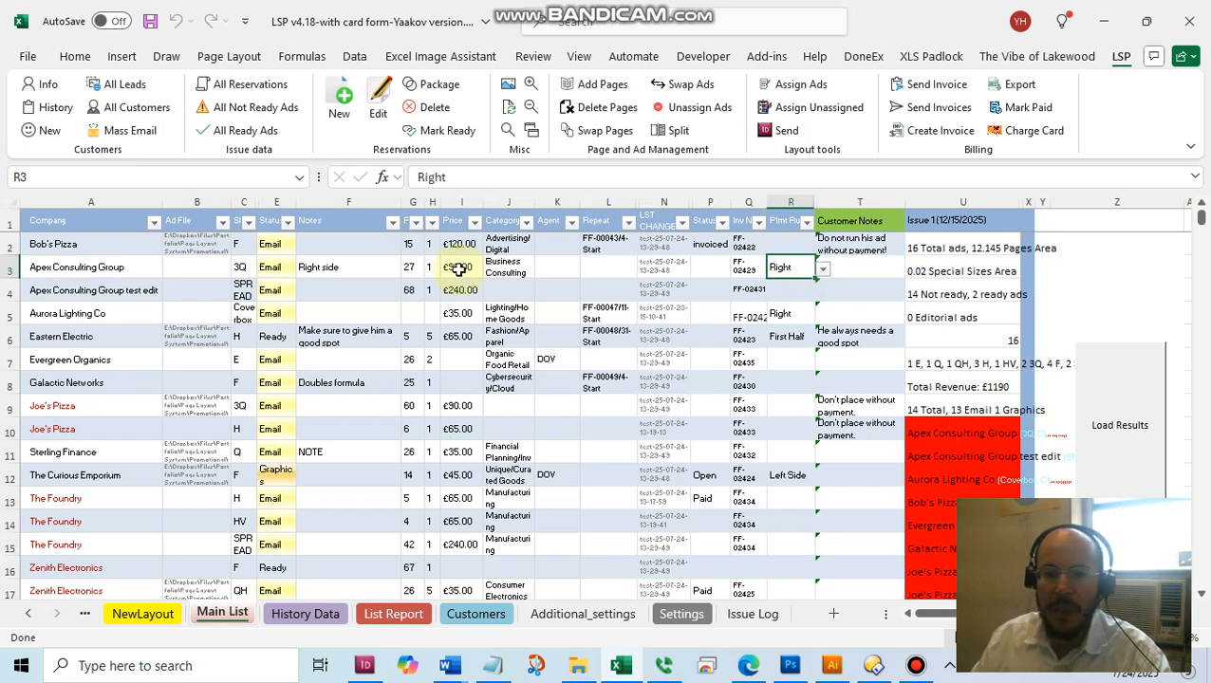
{"action": "left_click", "coordinate": [337, 267]}
{"action": "left_click", "coordinate": [409, 267]}
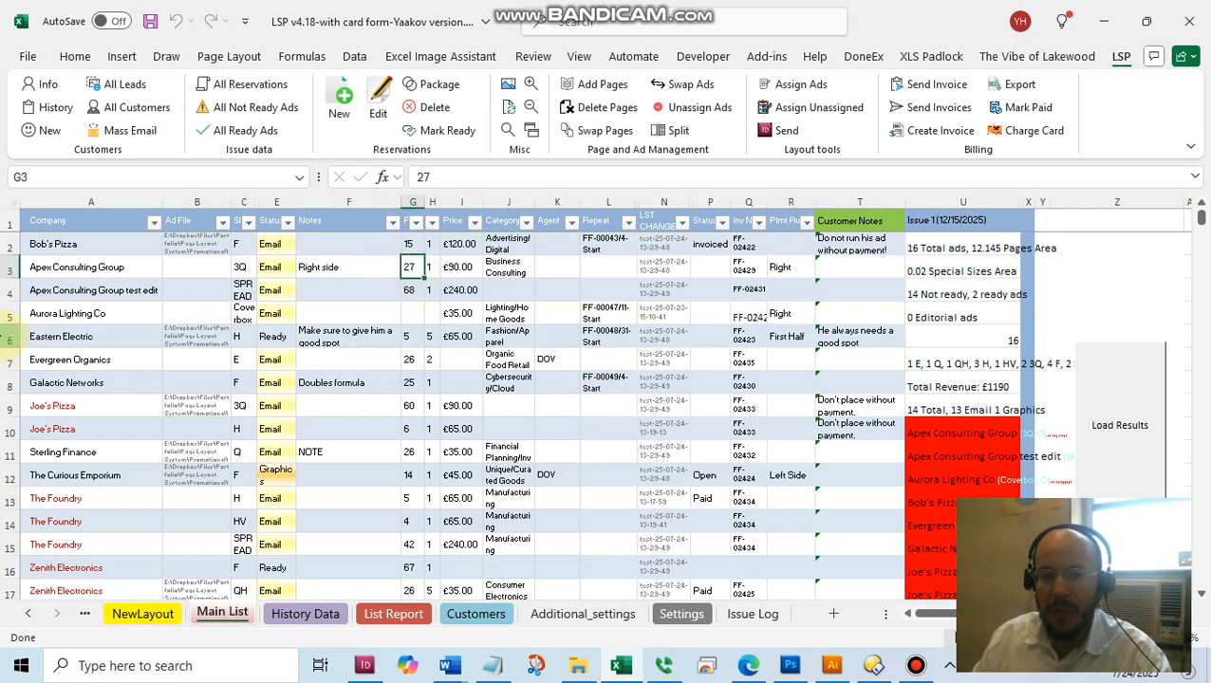
{"action": "left_click", "coordinate": [7, 336]}
{"action": "left_click", "coordinate": [786, 336]}
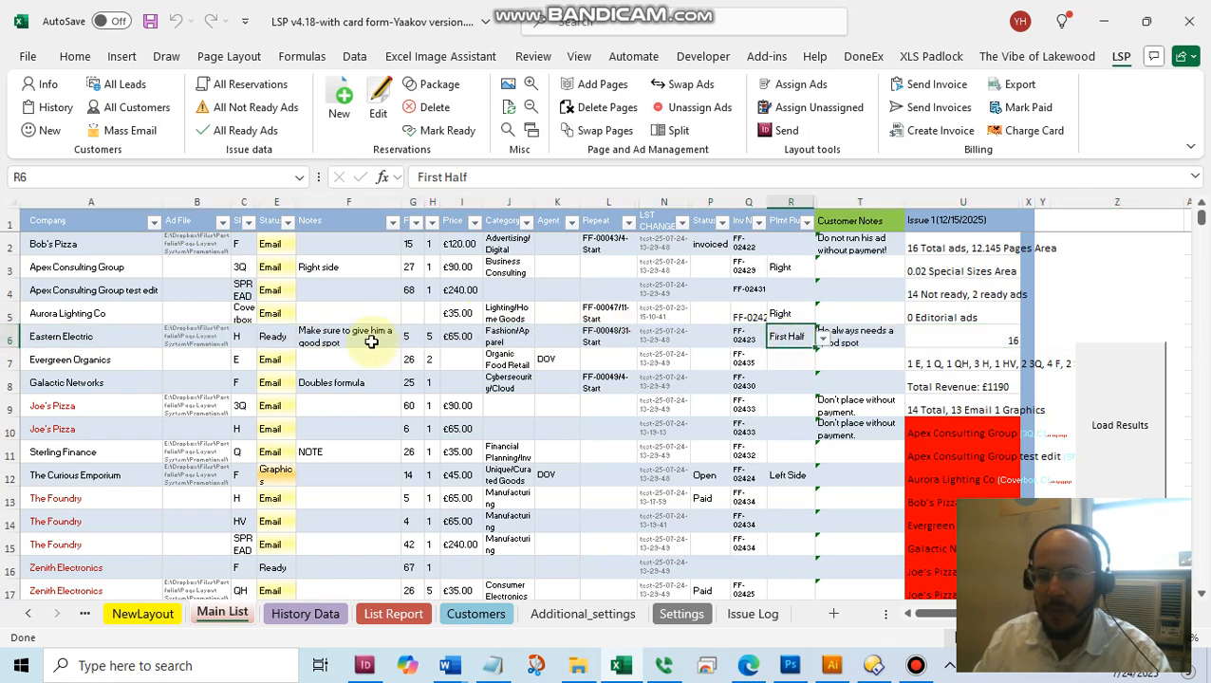
{"action": "left_click", "coordinate": [410, 336]}
{"action": "left_click", "coordinate": [794, 201]}
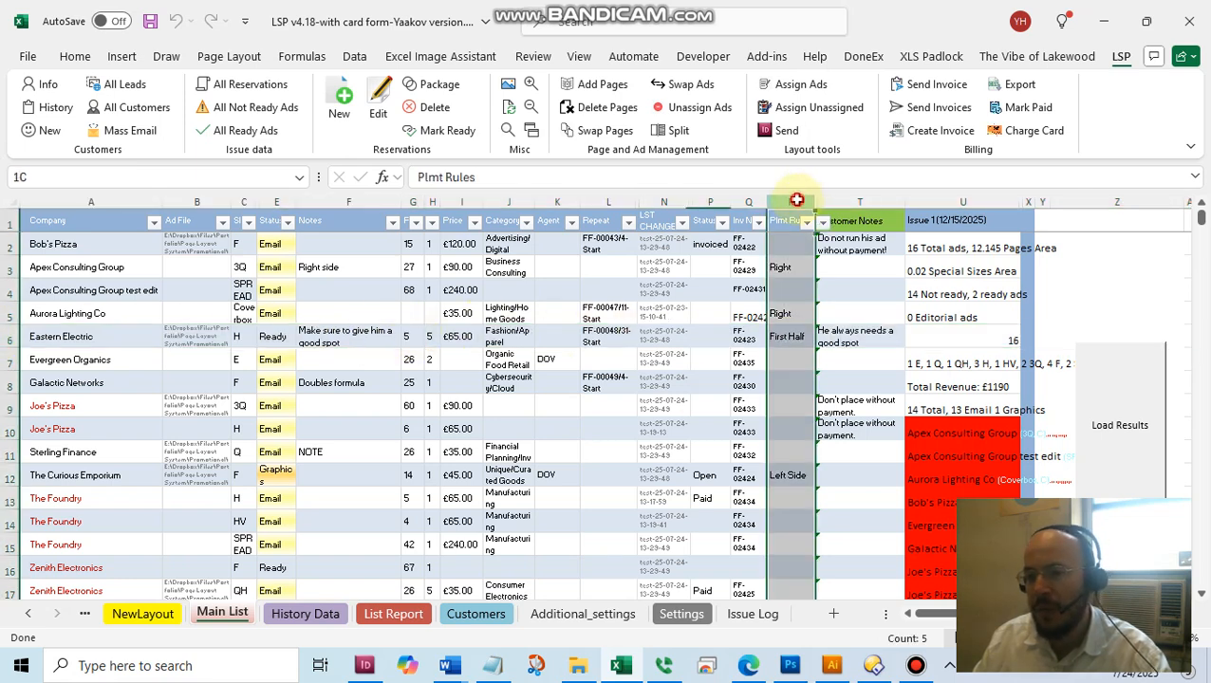
{"action": "left_click", "coordinate": [780, 314]}
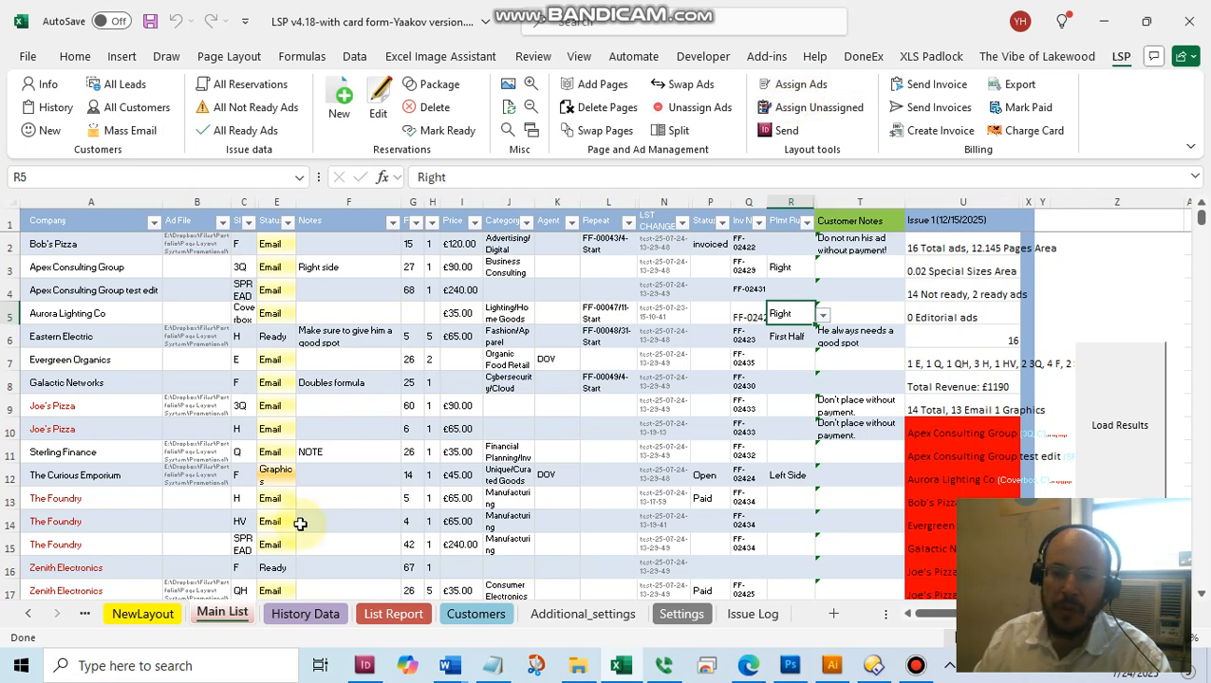
{"action": "scroll", "coordinate": [354, 503], "scroll_direction": "down", "scroll_amount": 2}
{"action": "scroll", "coordinate": [354, 504], "scroll_direction": "up", "scroll_amount": 2}
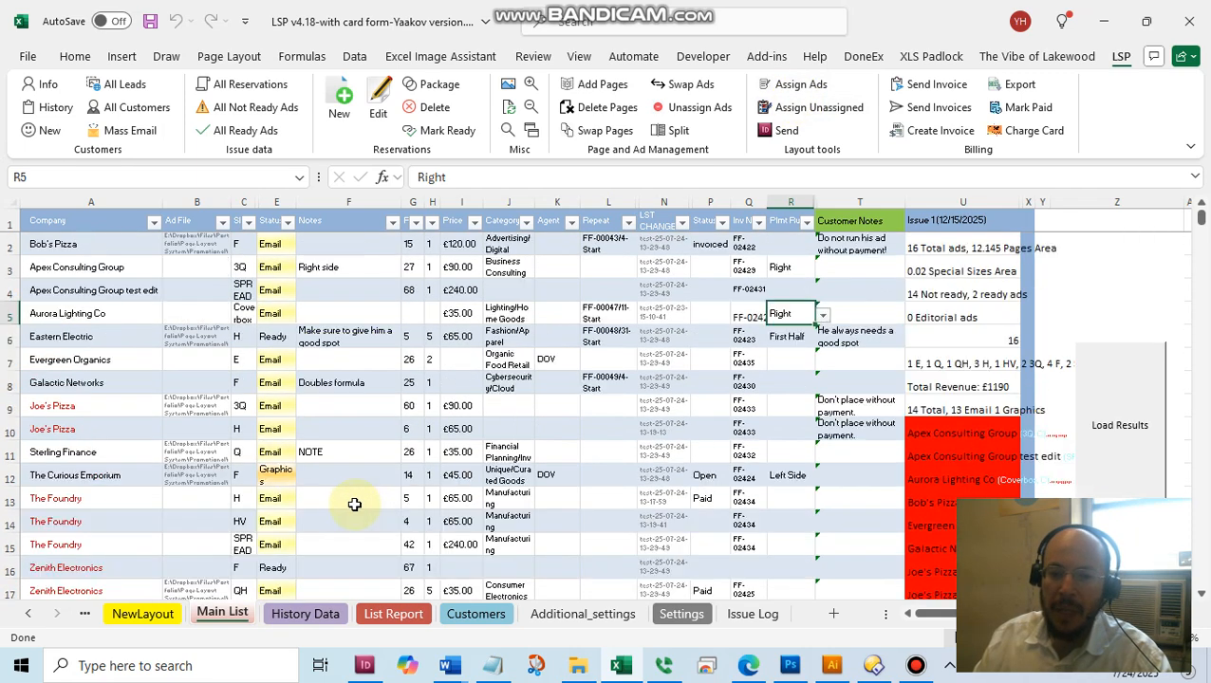
Step: Go to the NewLayout sheet and unassign The Curious Emporium's ad from page 14
{"action": "left_click", "coordinate": [169, 619]}
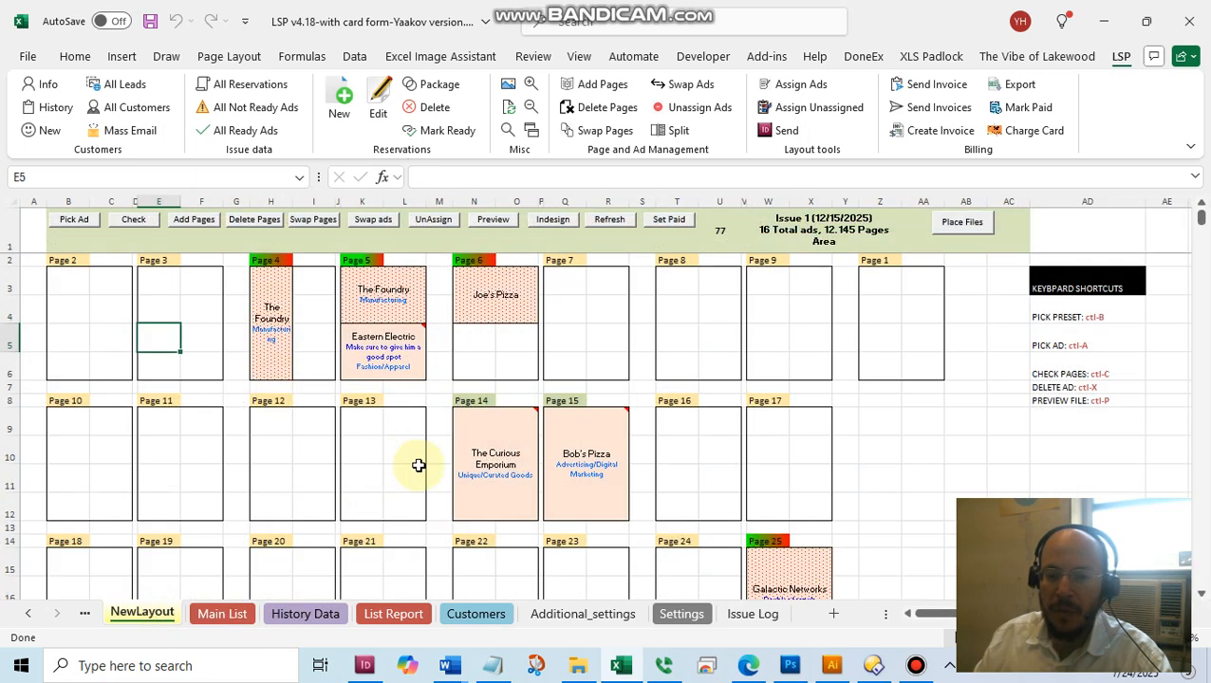
{"action": "left_click", "coordinate": [484, 472]}
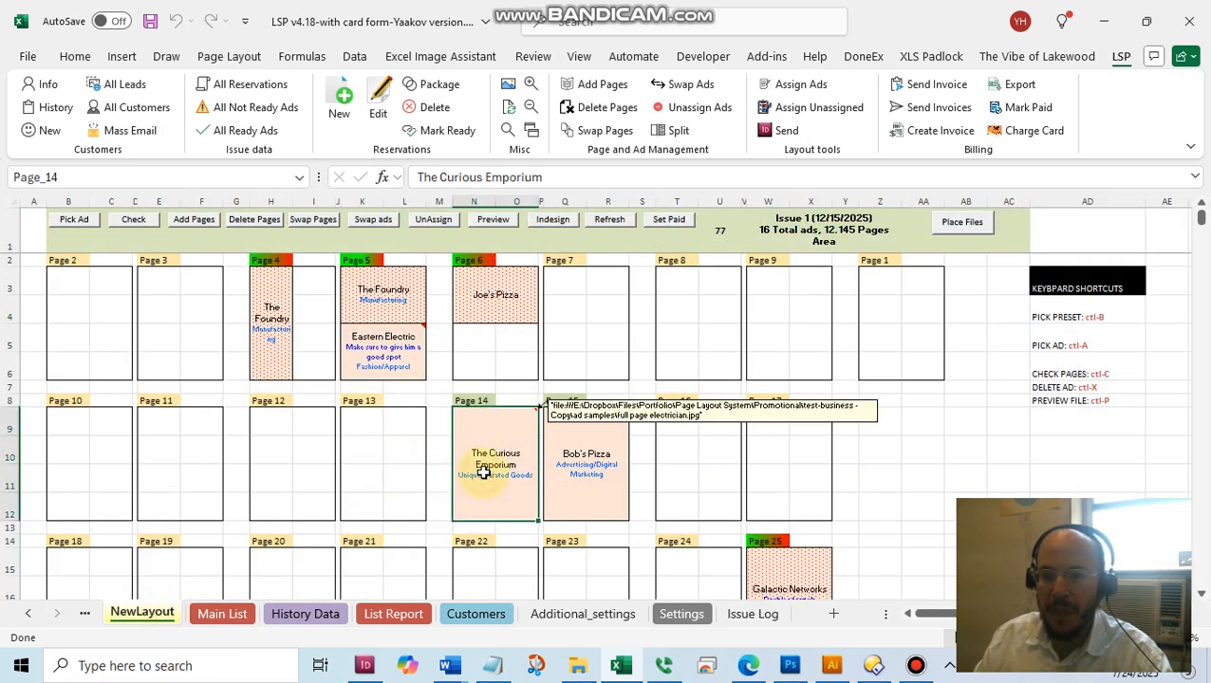
{"action": "left_click", "coordinate": [690, 111]}
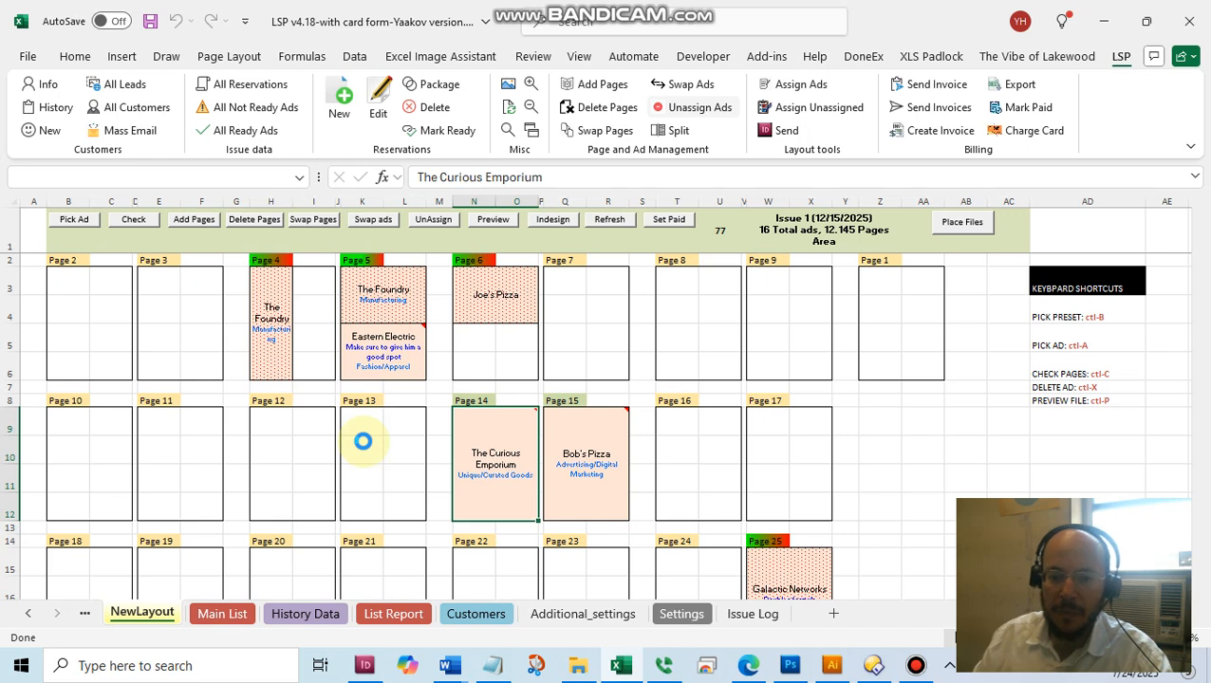
Step: Try to assign The Curious Emporium's full-page ad to page 12 at position 3, and refresh the layout
{"action": "left_click", "coordinate": [266, 449]}
{"action": "left_click", "coordinate": [785, 113]}
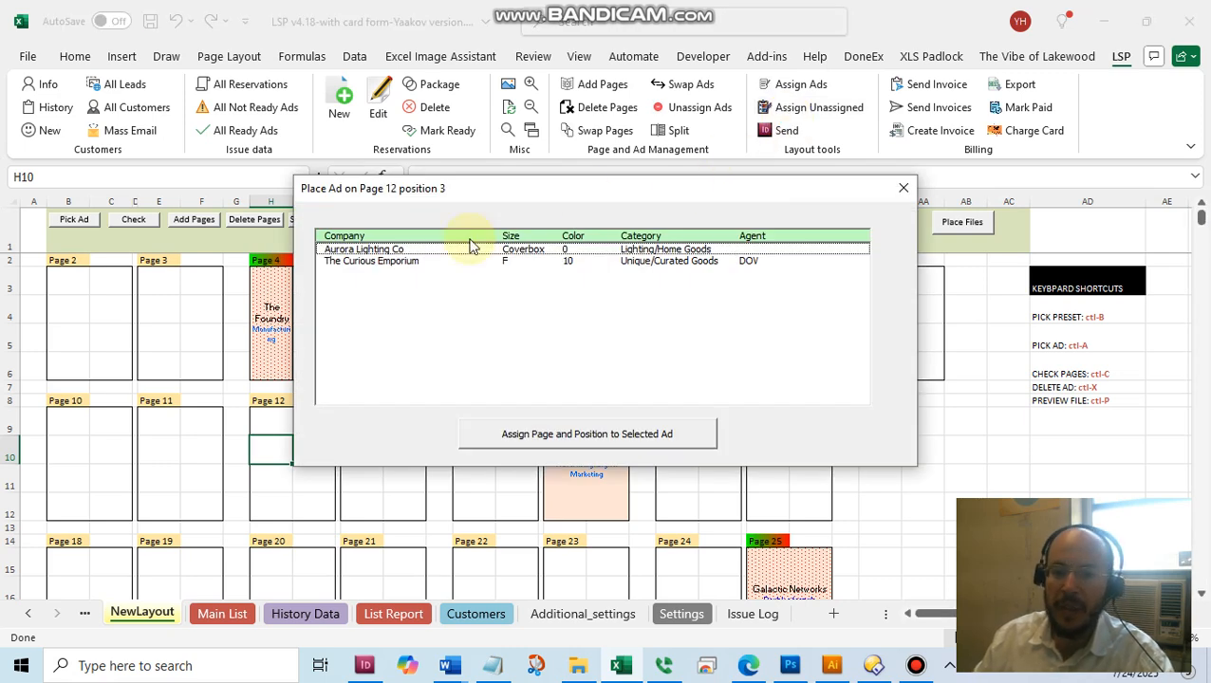
{"action": "left_click", "coordinate": [368, 262]}
{"action": "left_click", "coordinate": [562, 433]}
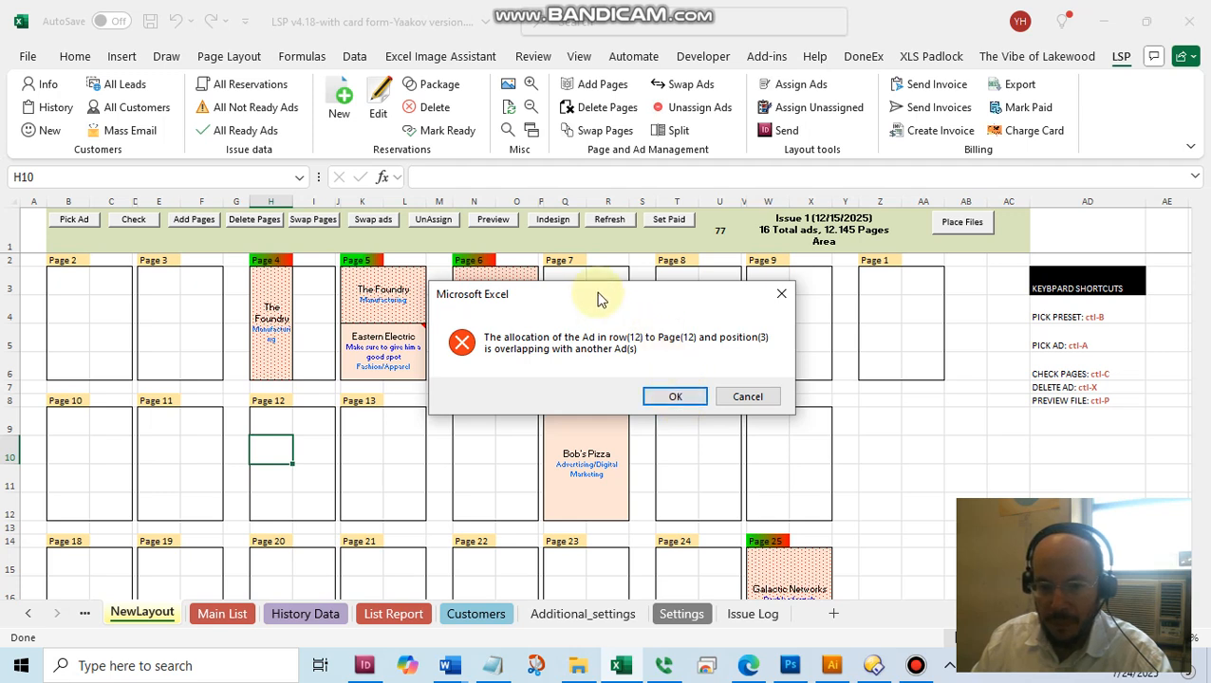
{"action": "left_click_drag", "start_coordinate": [603, 296], "coordinate": [595, 294]}
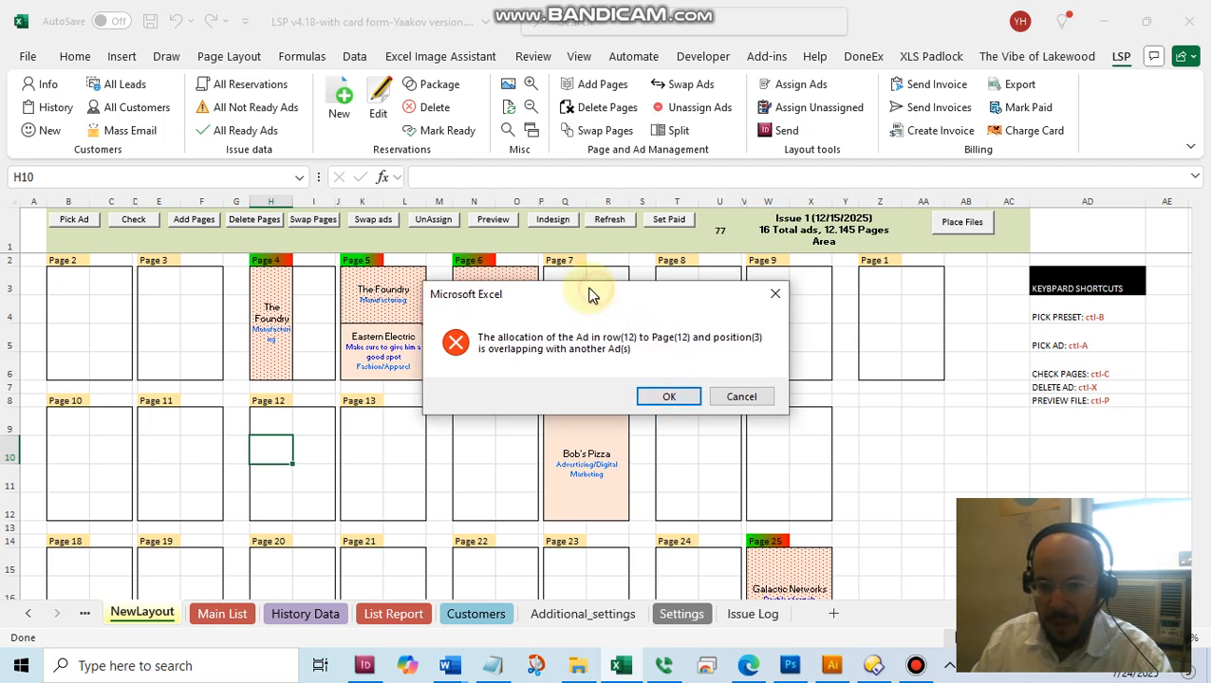
{"action": "left_click", "coordinate": [681, 400]}
{"action": "left_click", "coordinate": [600, 232]}
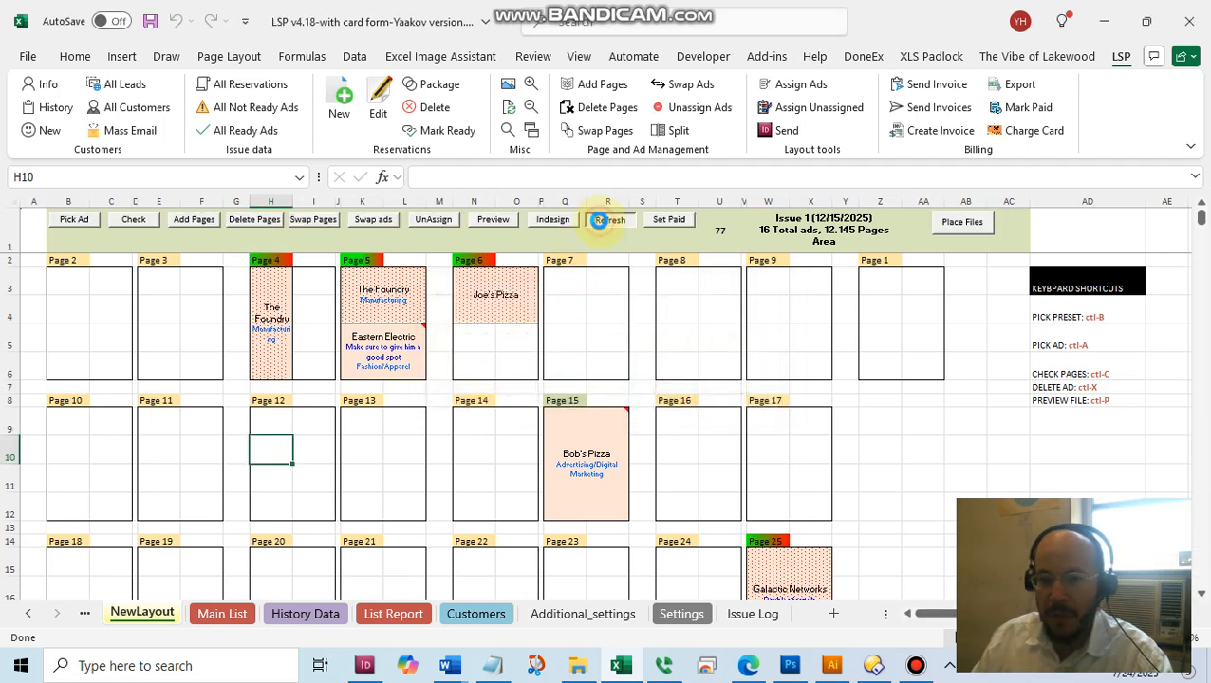
Step: Sort the Main List by page number, check the ads' page assignments, and return to the NewLayout sheet
{"action": "left_click", "coordinate": [177, 437]}
{"action": "left_click", "coordinate": [220, 614]}
{"action": "left_click", "coordinate": [418, 222]}
{"action": "left_click", "coordinate": [399, 239]}
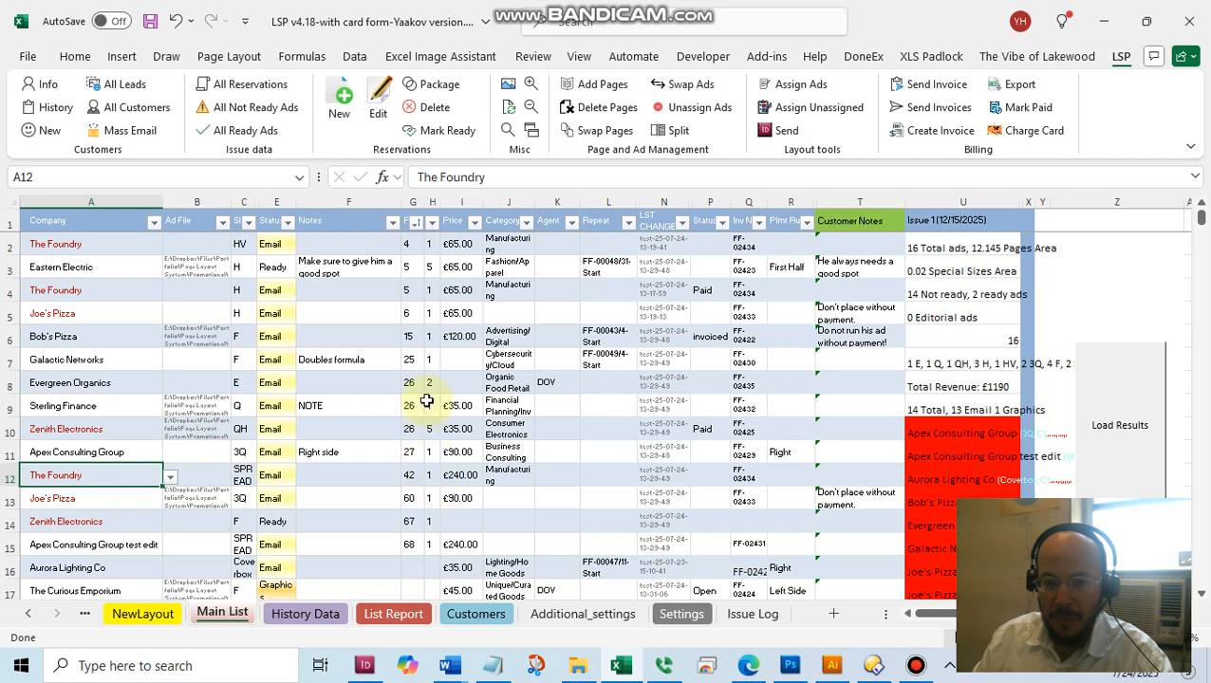
{"action": "left_click", "coordinate": [408, 336]}
{"action": "left_click", "coordinate": [142, 614]}
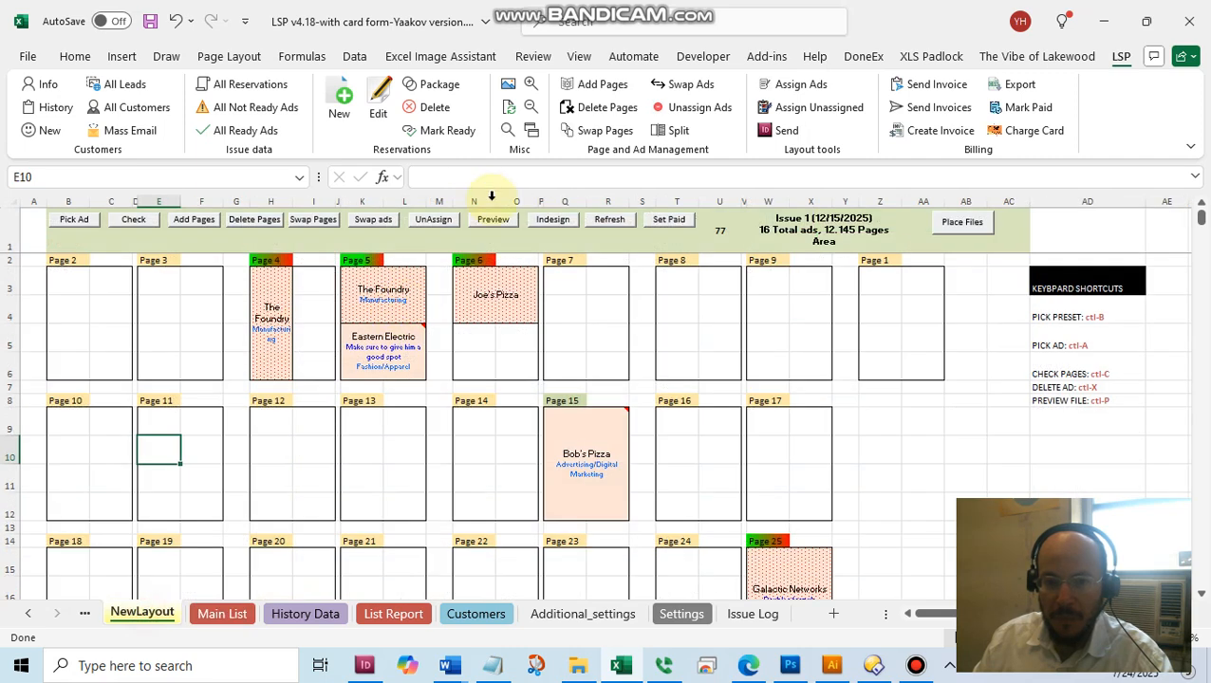
Step: Assign The Curious Emporium's full-page ad to page 12 at position 1
{"action": "left_click", "coordinate": [270, 420]}
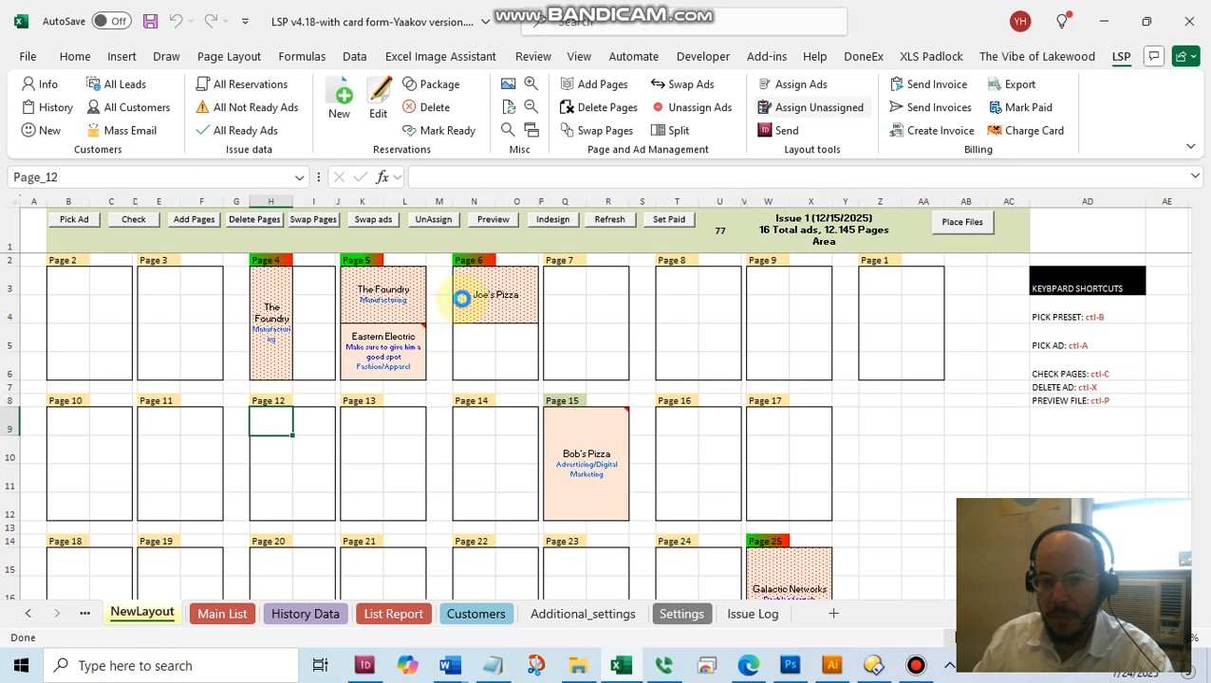
{"action": "left_click", "coordinate": [526, 261]}
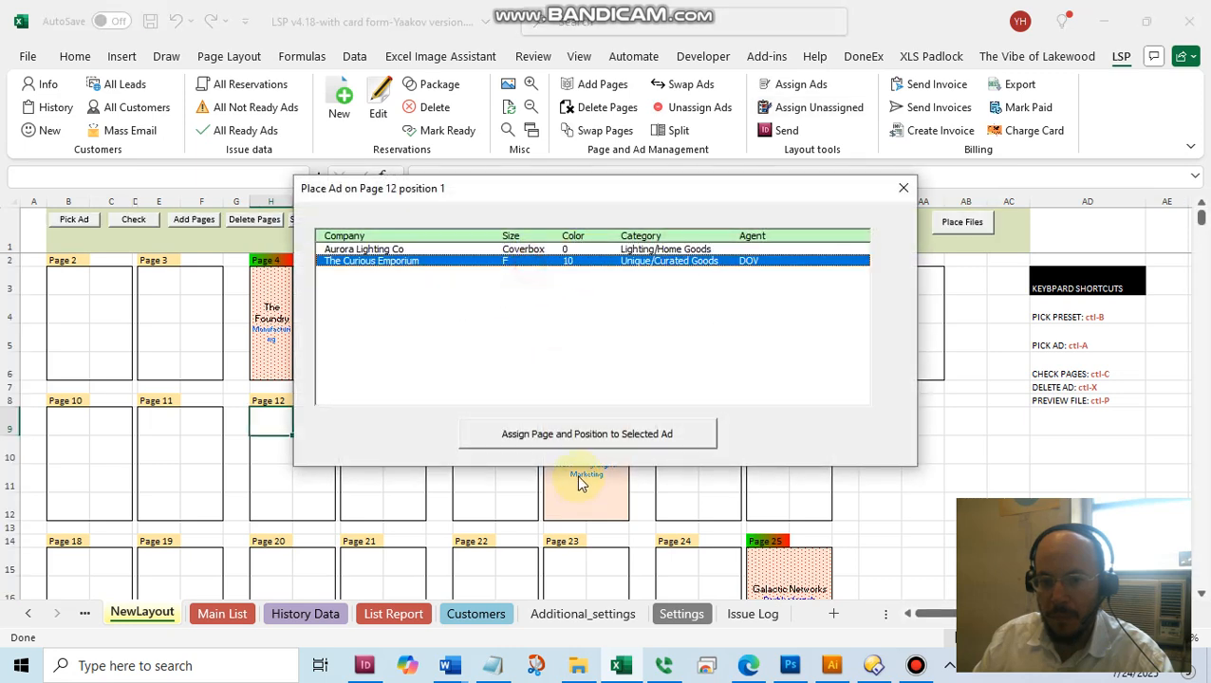
{"action": "left_click", "coordinate": [564, 433]}
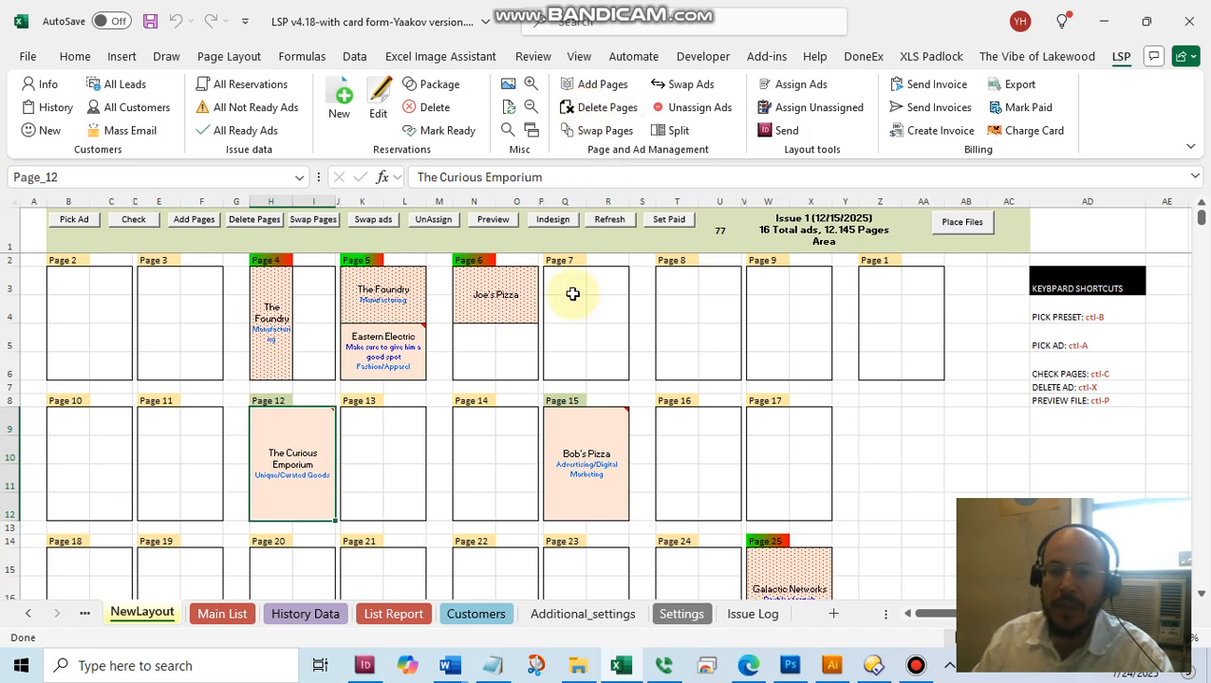
Step: Start a new Issue 1 reservation for the left vertical half of page 7, and choose Joe's Pizza as its customer
{"action": "left_click_drag", "start_coordinate": [570, 282], "coordinate": [563, 359]}
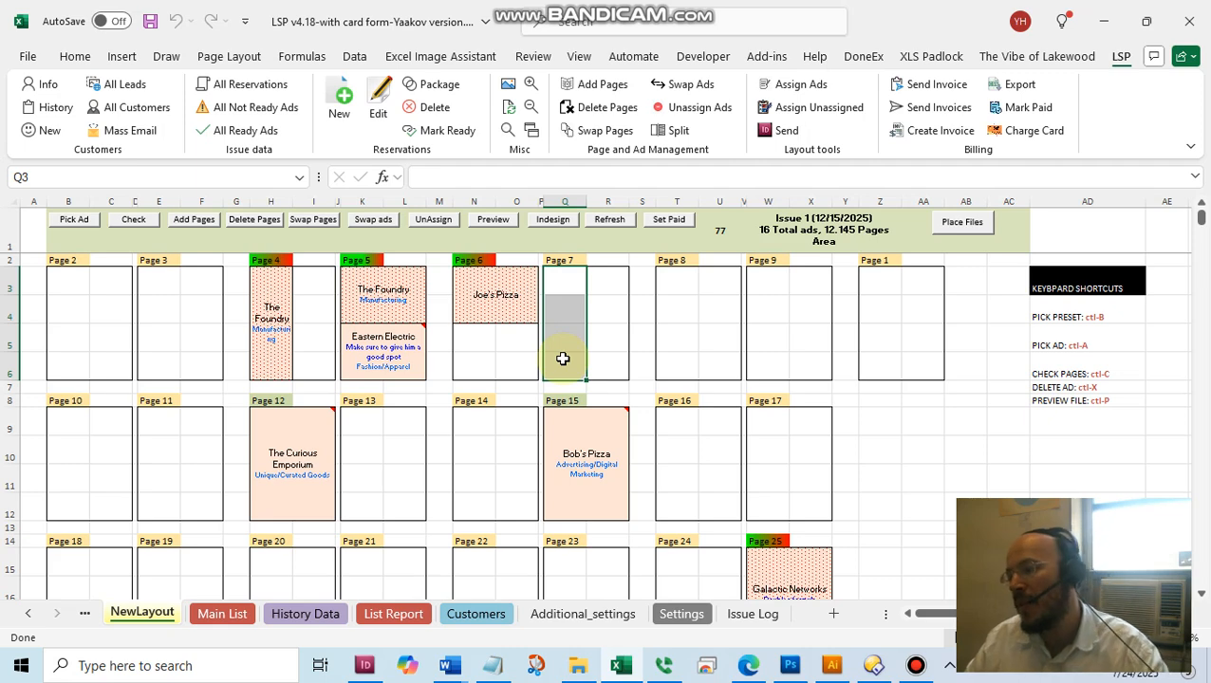
{"action": "left_click", "coordinate": [211, 615]}
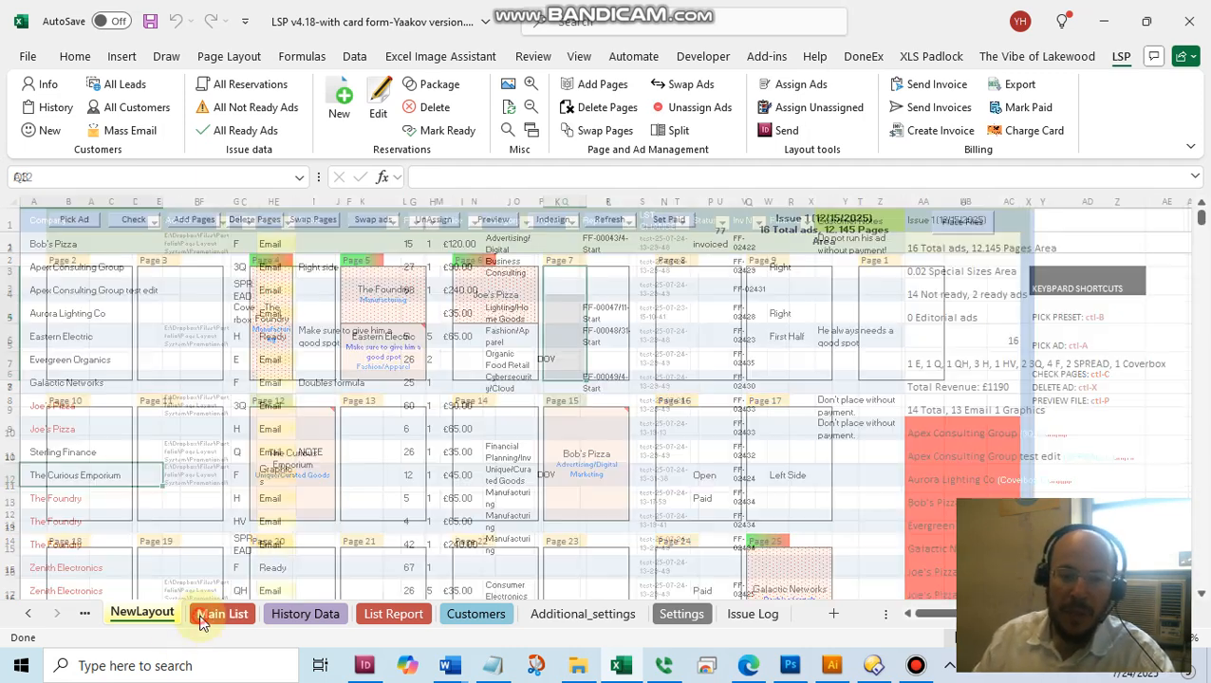
{"action": "left_click", "coordinate": [143, 615]}
{"action": "left_click_drag", "start_coordinate": [562, 273], "coordinate": [557, 356]}
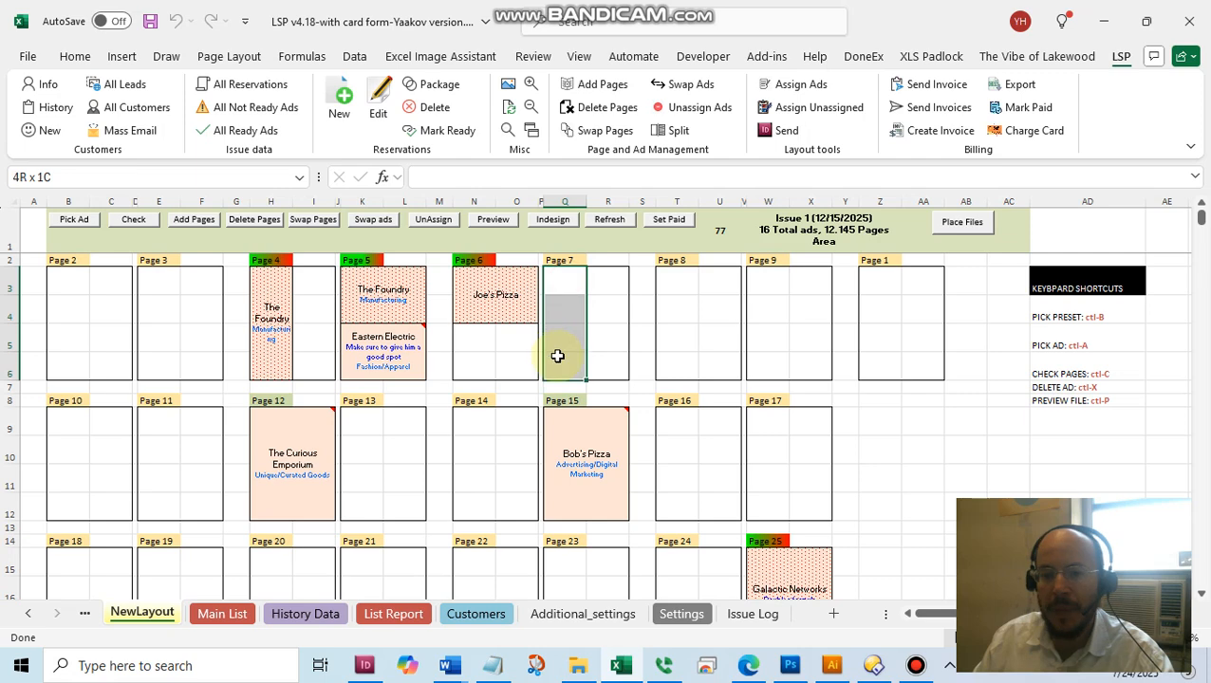
{"action": "left_click", "coordinate": [339, 100]}
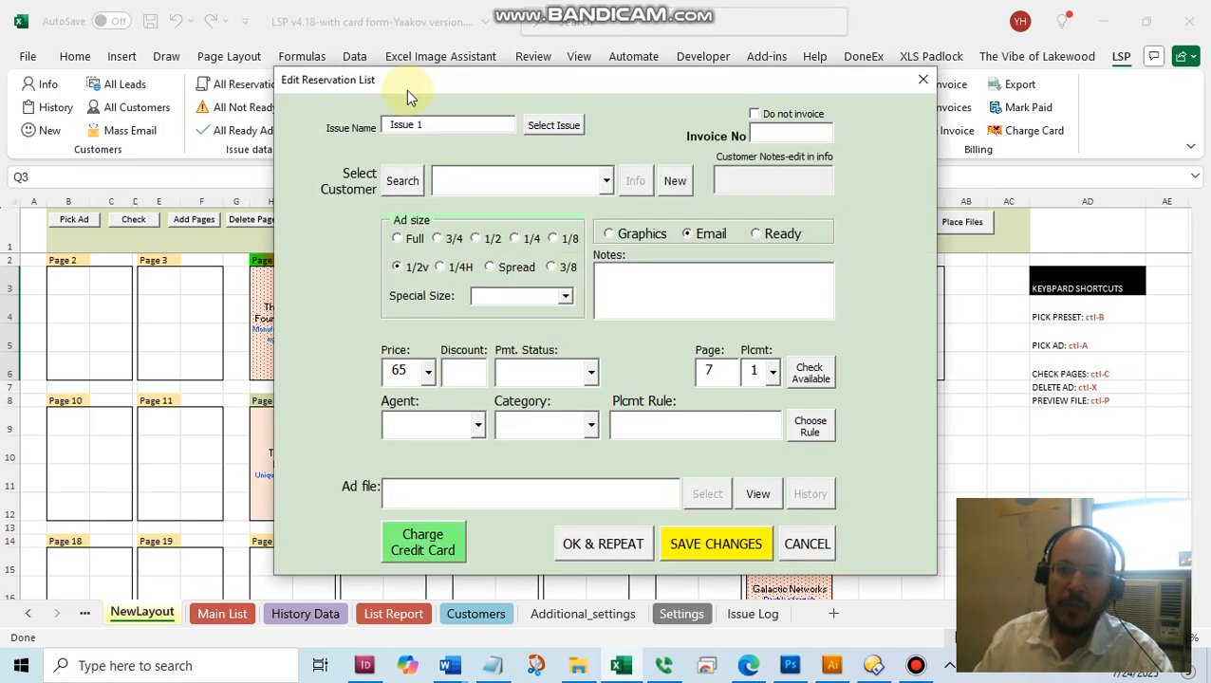
{"action": "left_click_drag", "start_coordinate": [406, 88], "coordinate": [790, 85]}
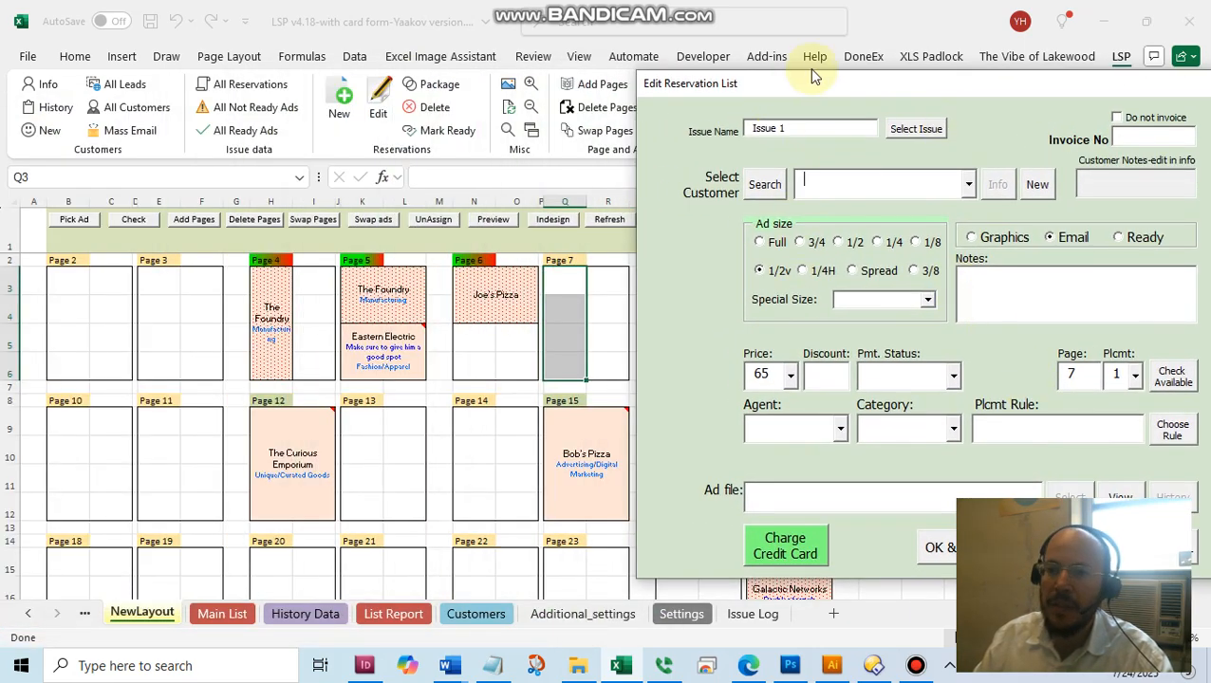
{"action": "left_click_drag", "start_coordinate": [809, 72], "coordinate": [546, 91]}
{"action": "left_click", "coordinate": [616, 185]}
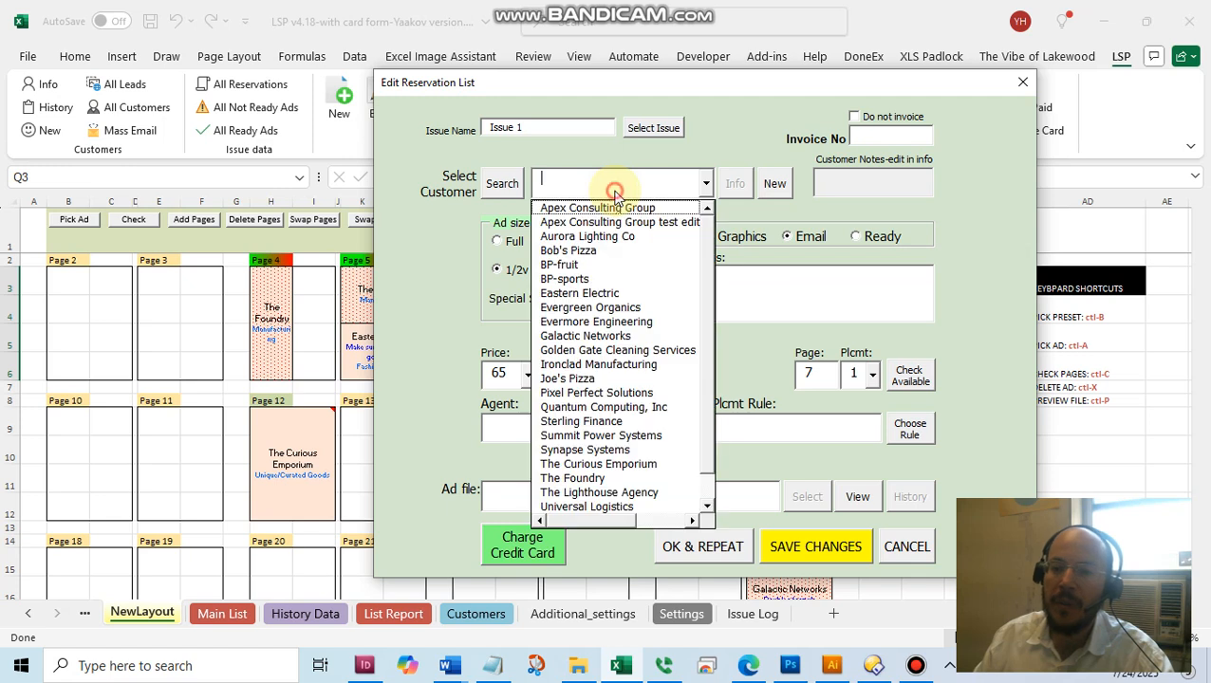
{"action": "left_click", "coordinate": [562, 379]}
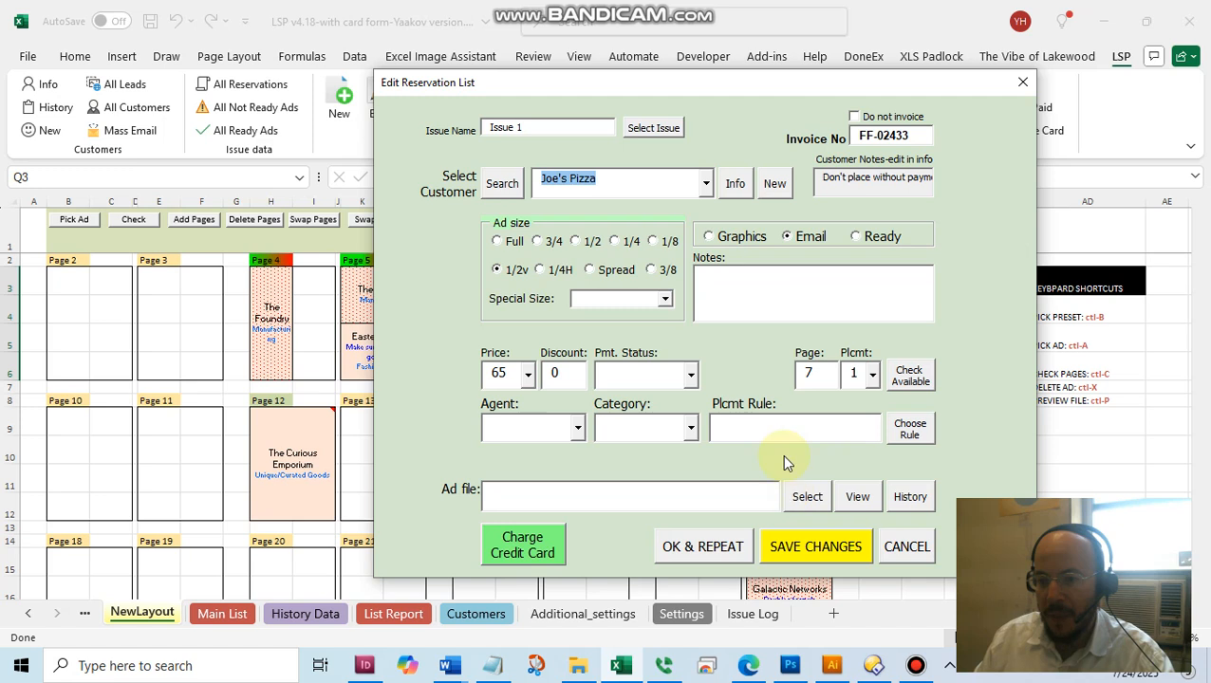
Step: Look through the agent, category and placement rule options of the Joe's Pizza reservation without choosing any
{"action": "left_click", "coordinate": [577, 428]}
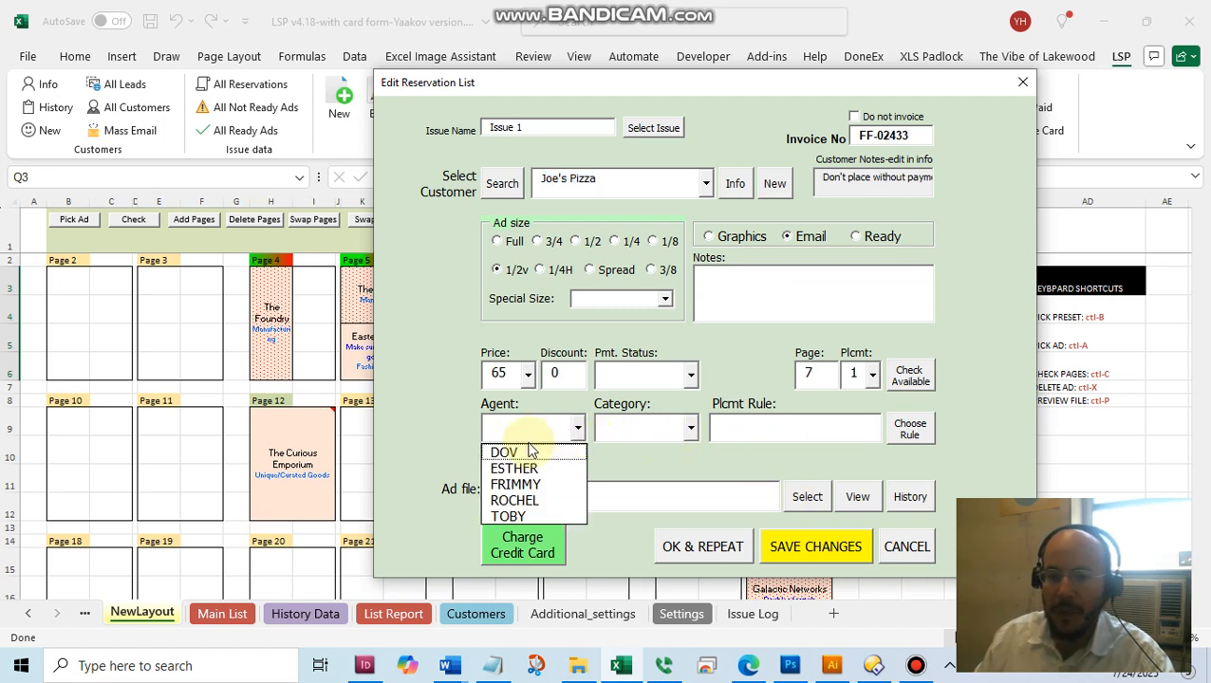
{"action": "left_click", "coordinate": [393, 453]}
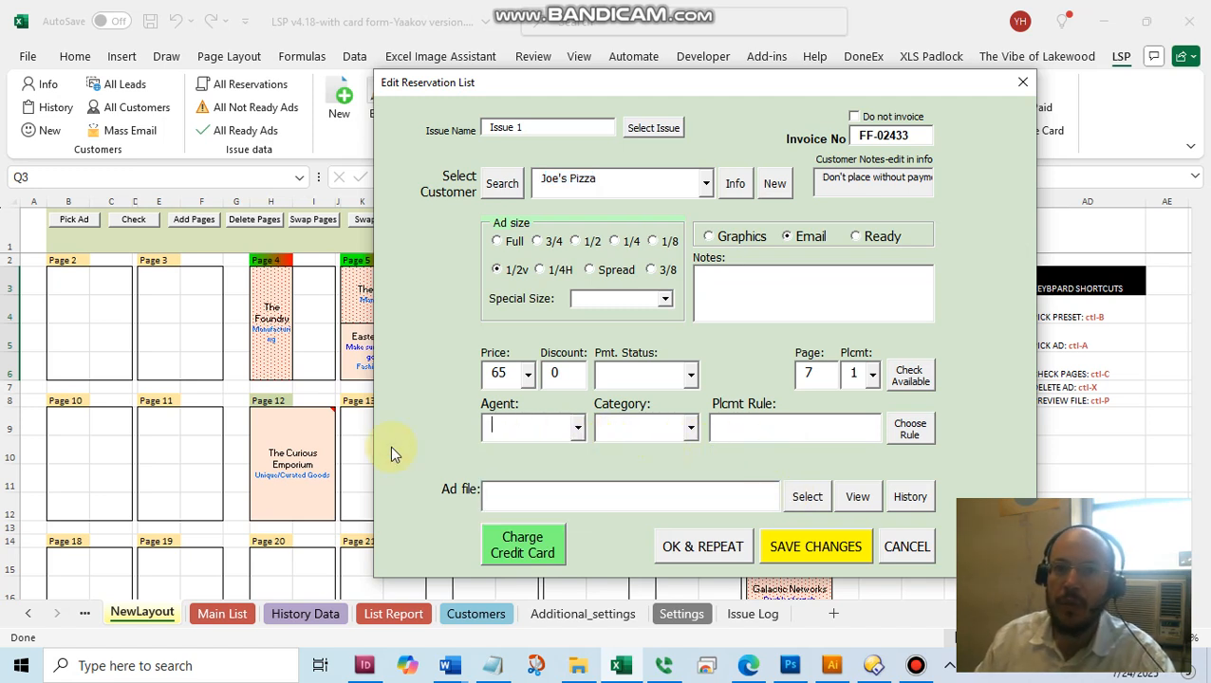
{"action": "left_click", "coordinate": [692, 428]}
{"action": "left_click", "coordinate": [694, 432]}
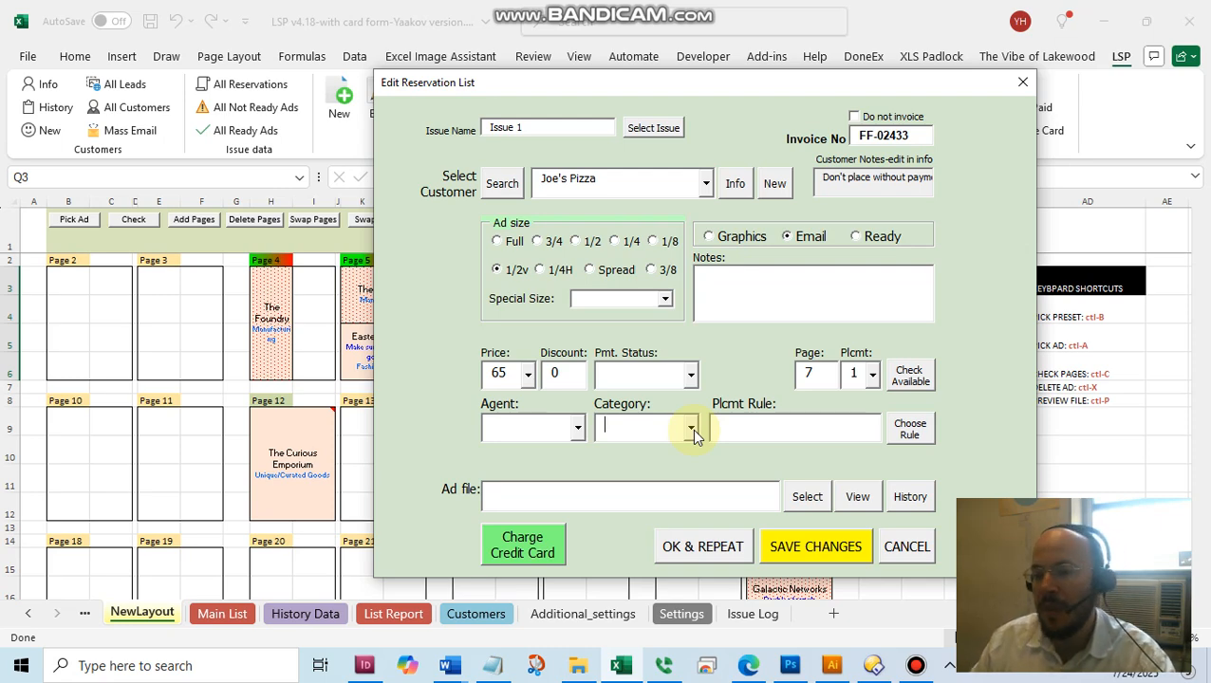
{"action": "left_click", "coordinate": [908, 429]}
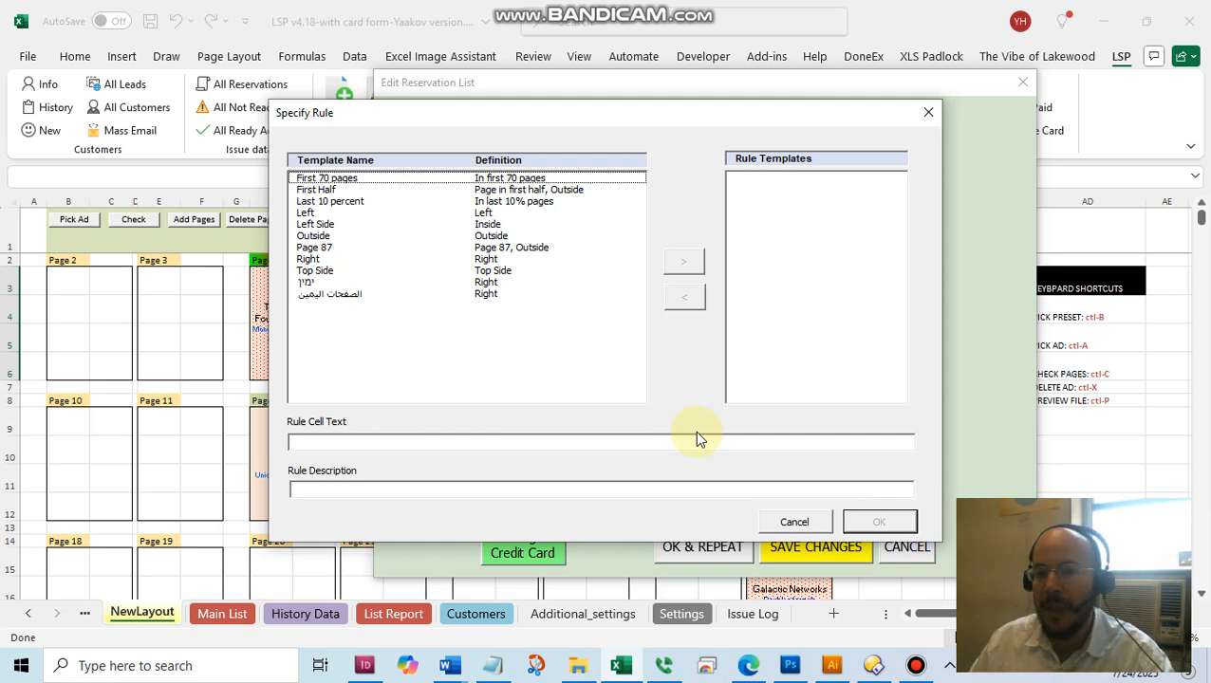
{"action": "left_click", "coordinate": [927, 113]}
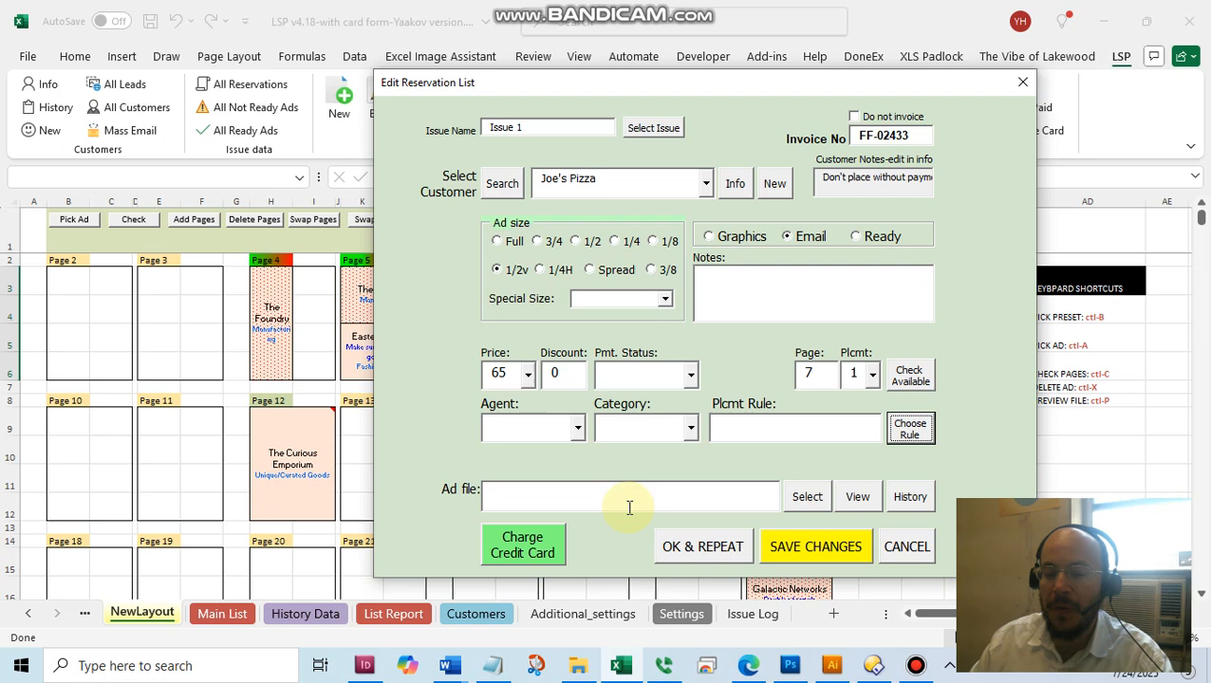
Step: Browse the Documents folder for the reservation's ad file, and close the file selection without picking one
{"action": "left_click", "coordinate": [806, 496]}
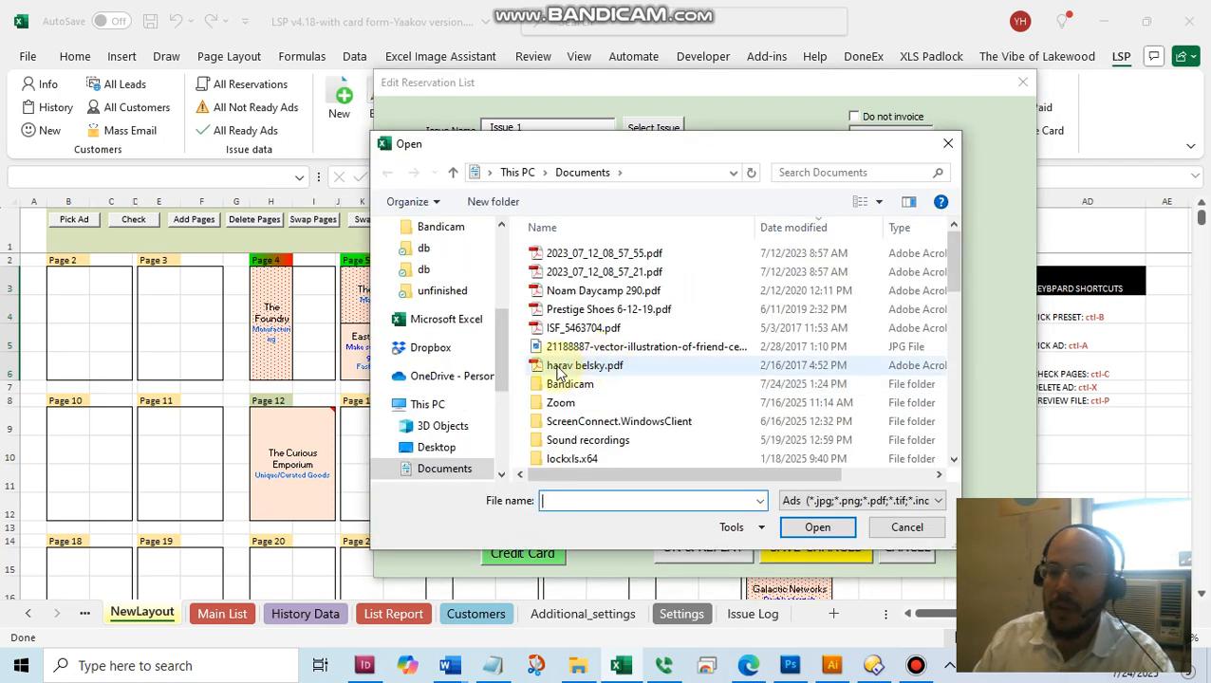
{"action": "scroll", "coordinate": [555, 373], "scroll_direction": "down", "scroll_amount": 1}
{"action": "scroll", "coordinate": [494, 375], "scroll_direction": "down", "scroll_amount": 3}
{"action": "left_click", "coordinate": [947, 143]}
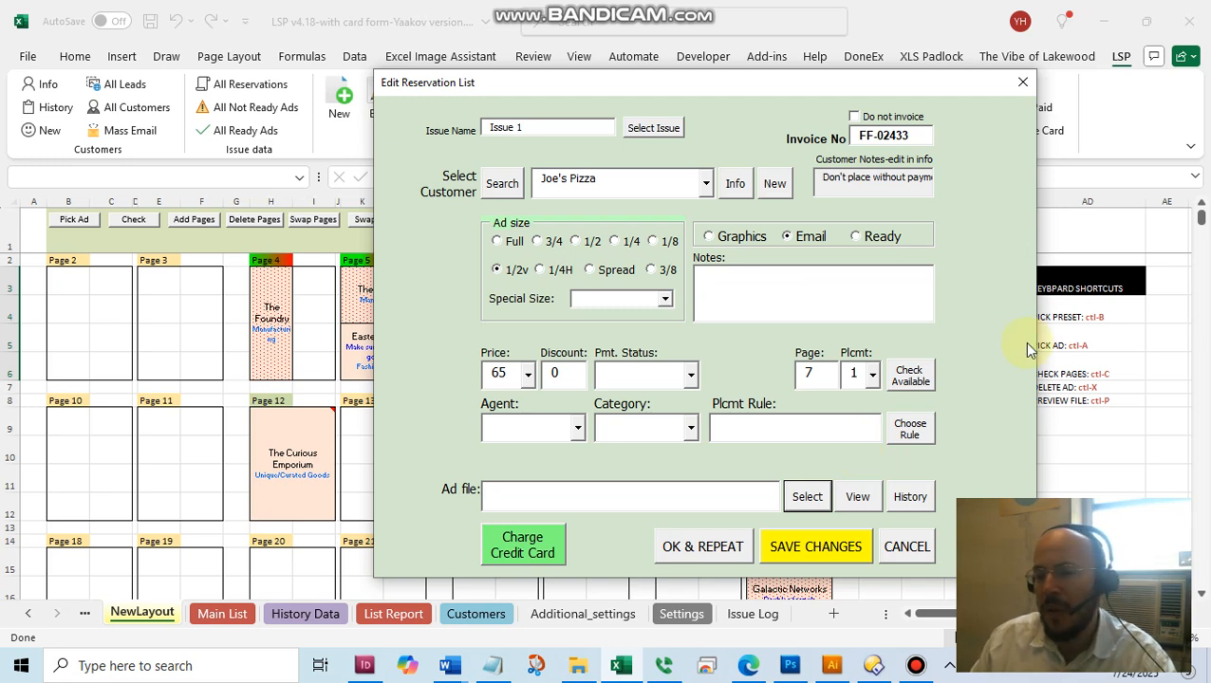
Step: Save the new Joe's Pizza half-page reservation, and check its row and page number in the Main List
{"action": "left_click", "coordinate": [806, 547]}
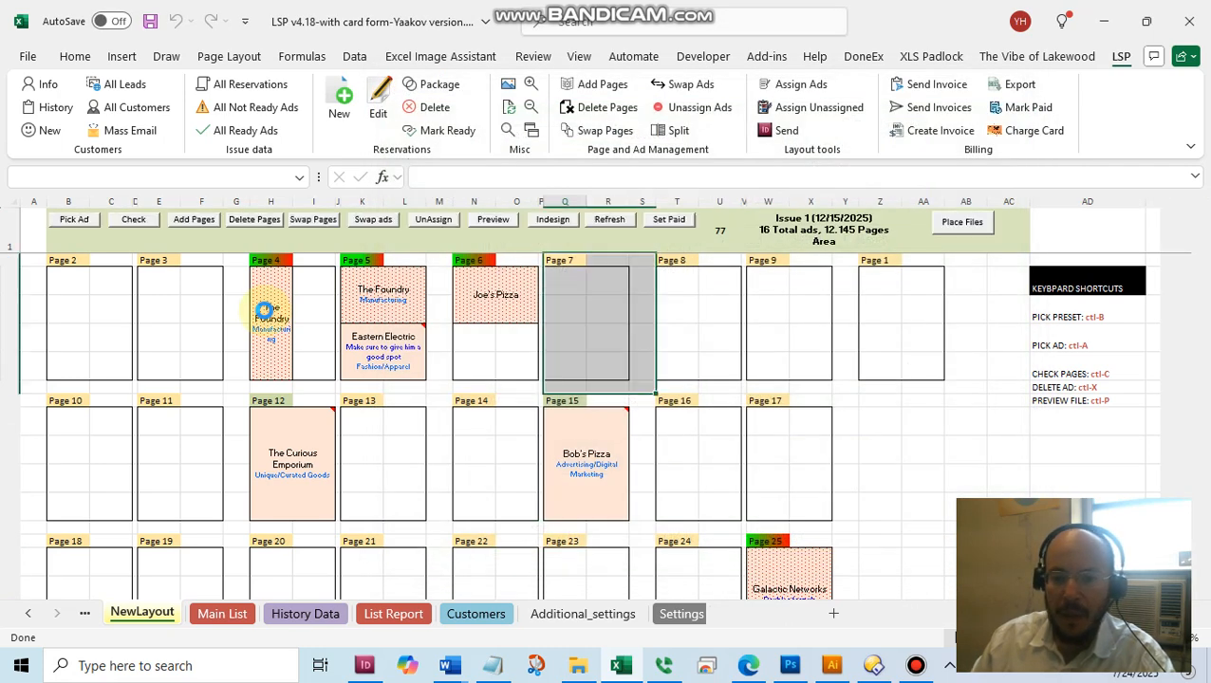
{"action": "left_click", "coordinate": [214, 614]}
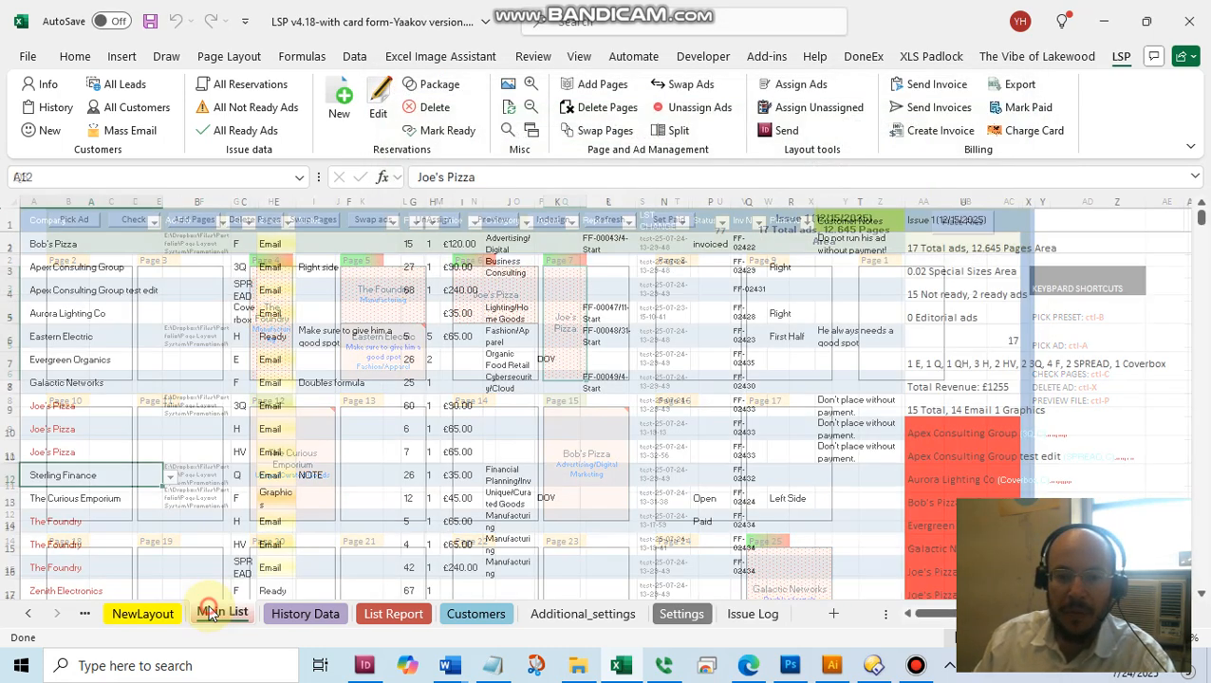
{"action": "left_click", "coordinate": [10, 451]}
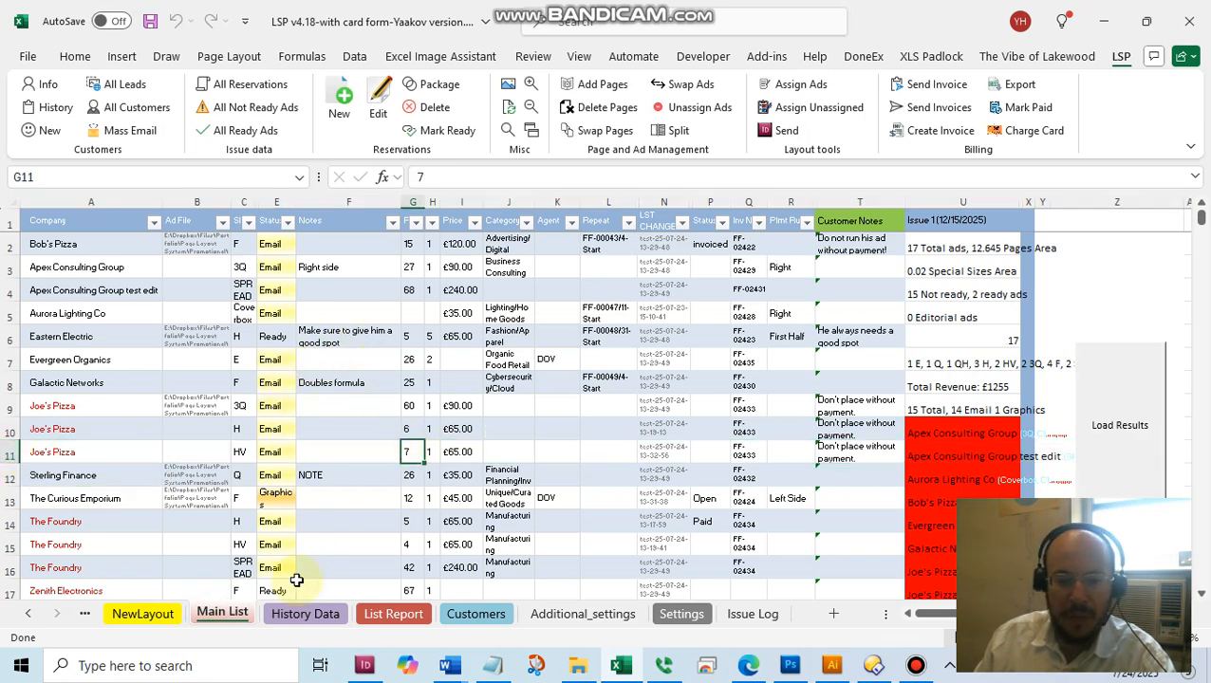
Step: Refresh all lists in the List Report, and review its all ads, ads in and ads not ready columns
{"action": "left_click", "coordinate": [393, 614]}
{"action": "left_click", "coordinate": [568, 217]}
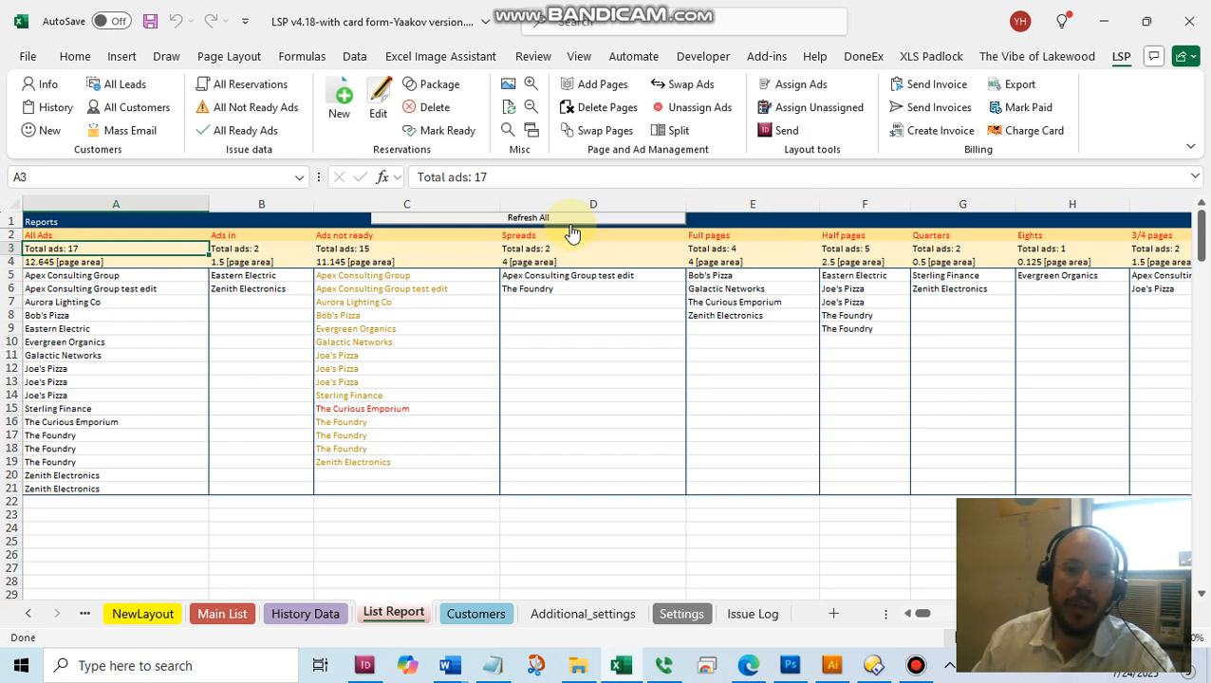
{"action": "left_click", "coordinate": [116, 198]}
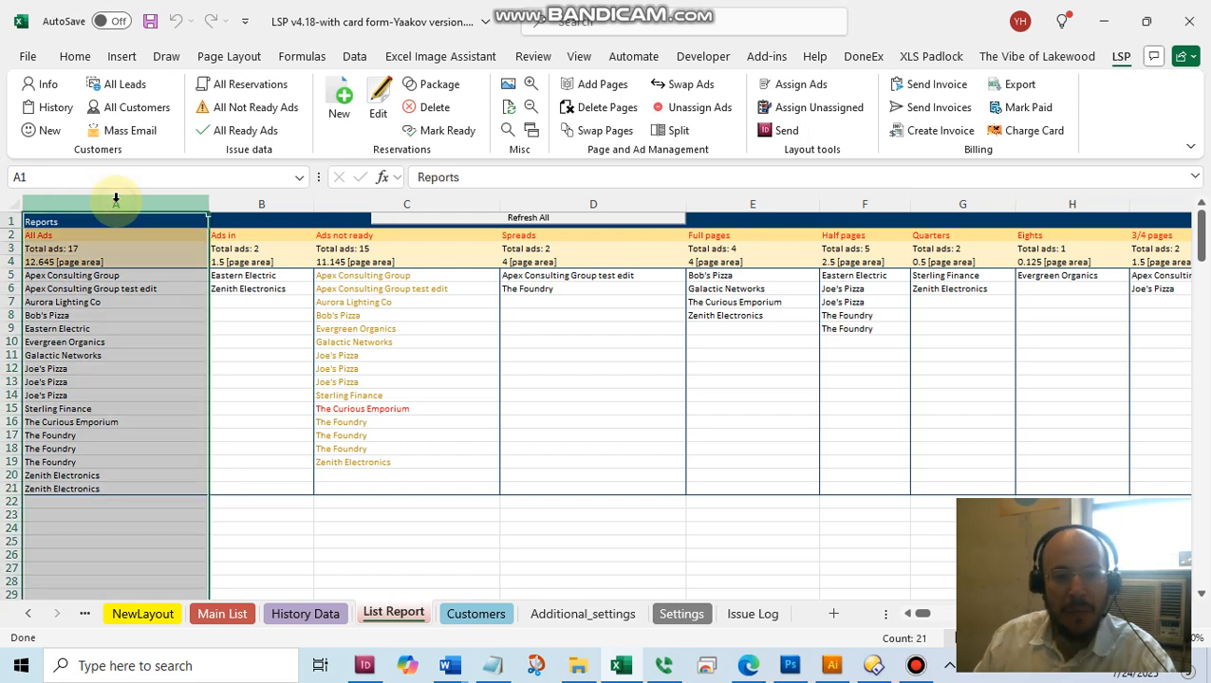
{"action": "left_click_drag", "start_coordinate": [116, 198], "coordinate": [221, 204]}
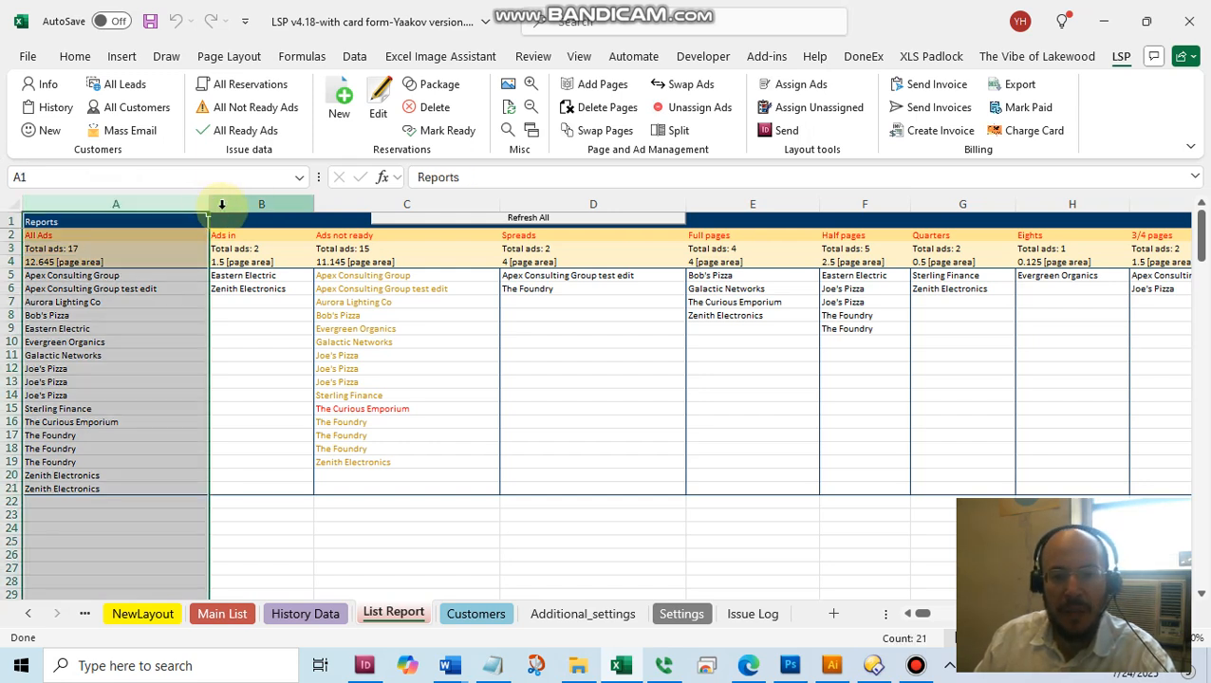
{"action": "left_click", "coordinate": [221, 204]}
{"action": "left_click", "coordinate": [339, 201]}
{"action": "left_click_drag", "start_coordinate": [380, 295], "coordinate": [392, 452]}
{"action": "left_click", "coordinate": [400, 406]}
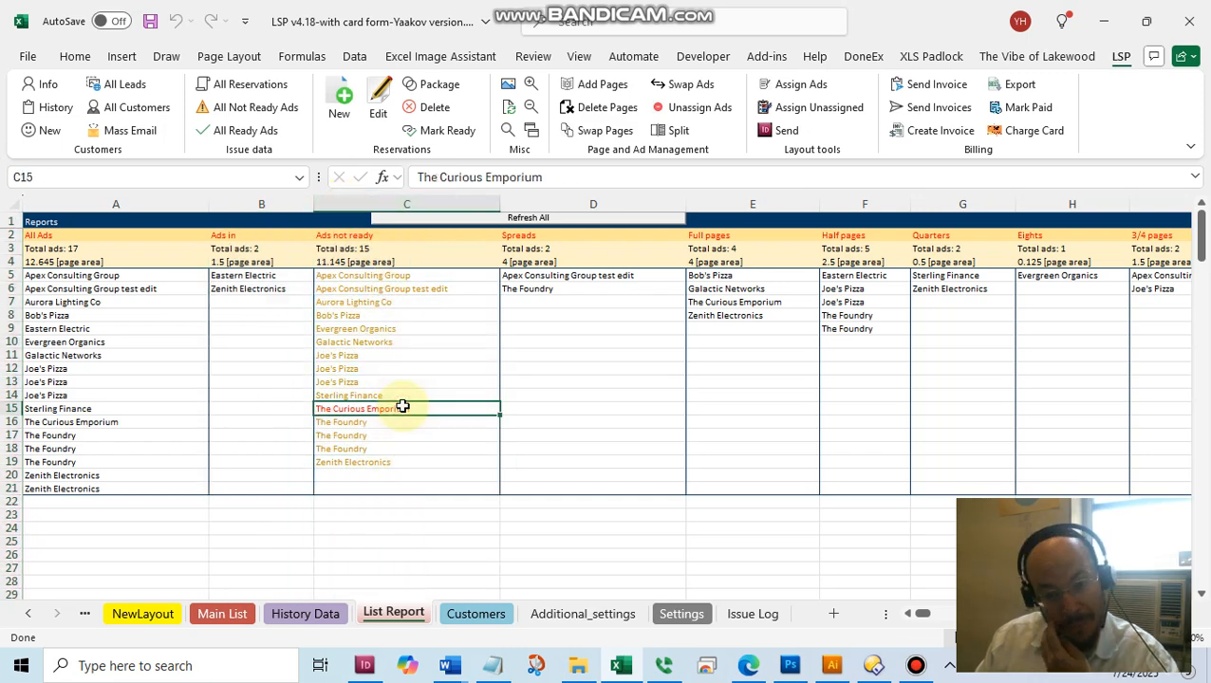
Step: Look through the Main List, The Curious Emporium's page 12 ad in the layout, the Issue Log and the History Data
{"action": "left_click", "coordinate": [221, 614]}
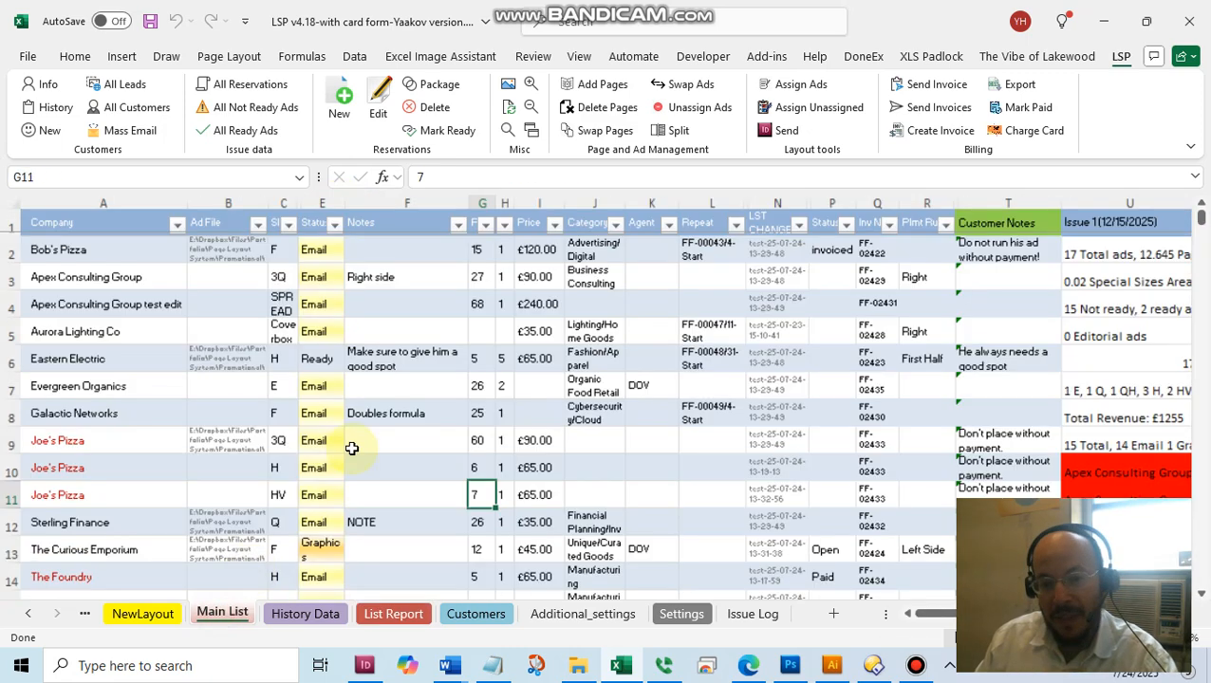
{"action": "left_click", "coordinate": [138, 614]}
{"action": "left_click", "coordinate": [289, 467]}
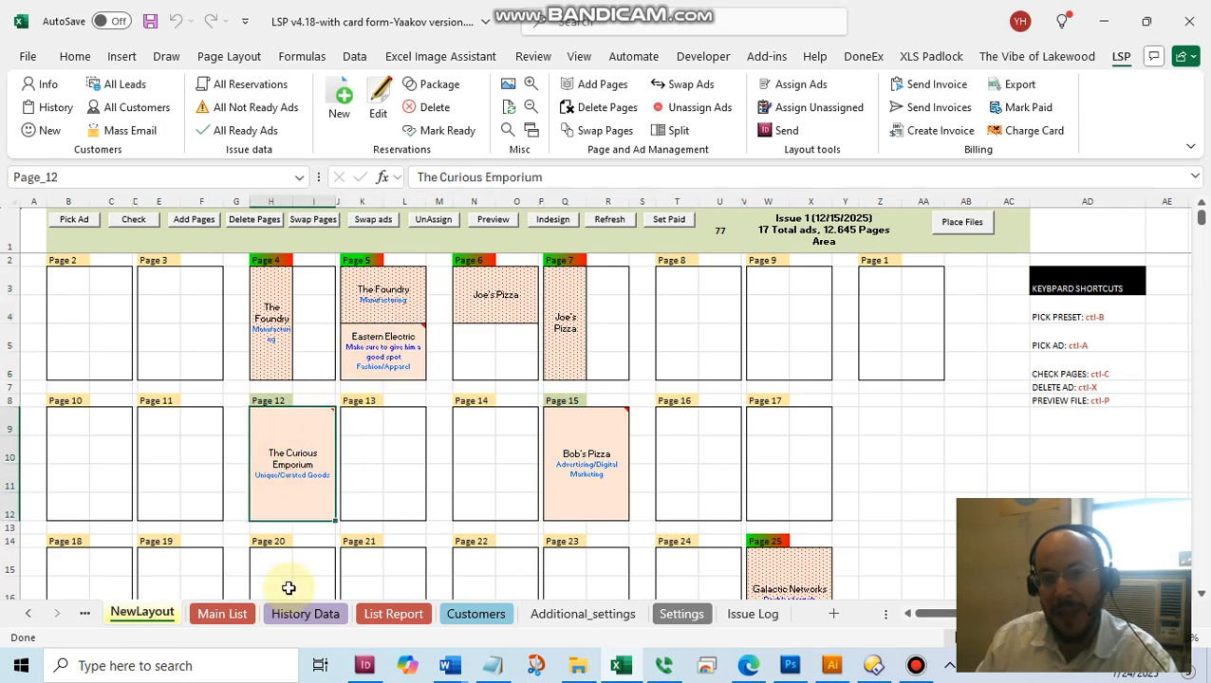
{"action": "left_click", "coordinate": [746, 615]}
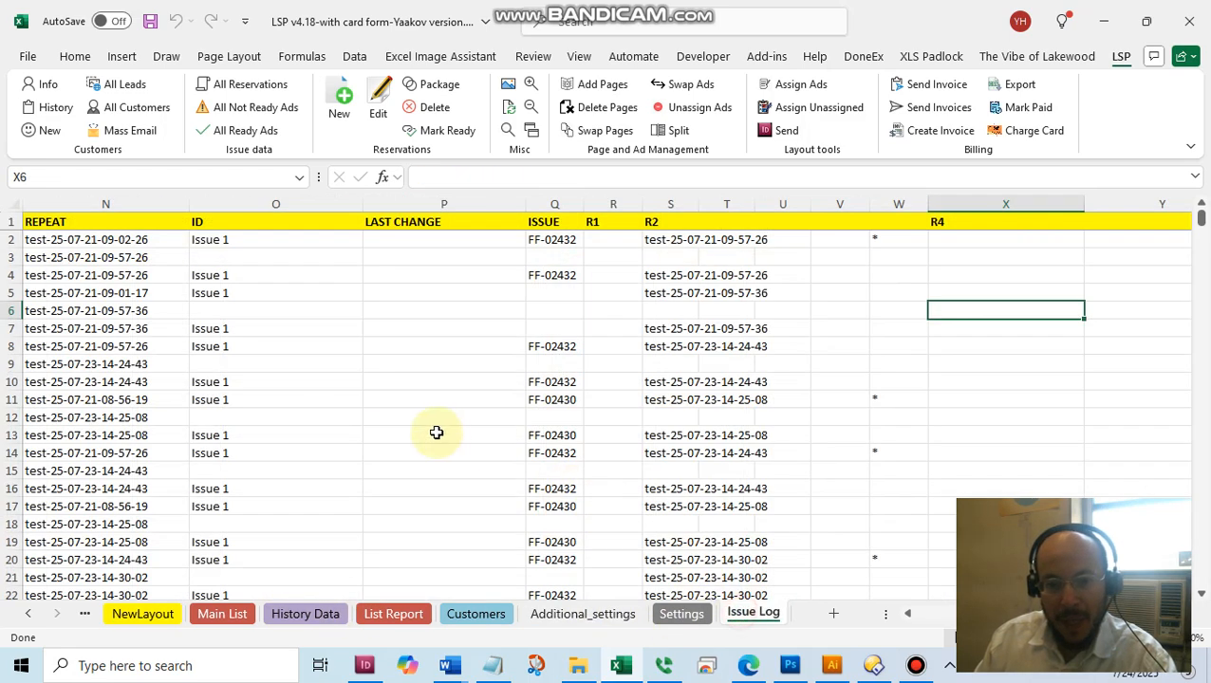
{"action": "left_click", "coordinate": [322, 614]}
Step: Review the spreads, full pages and half pages columns of the List Report, and compare its ads with the Main List
{"action": "left_click", "coordinate": [397, 614]}
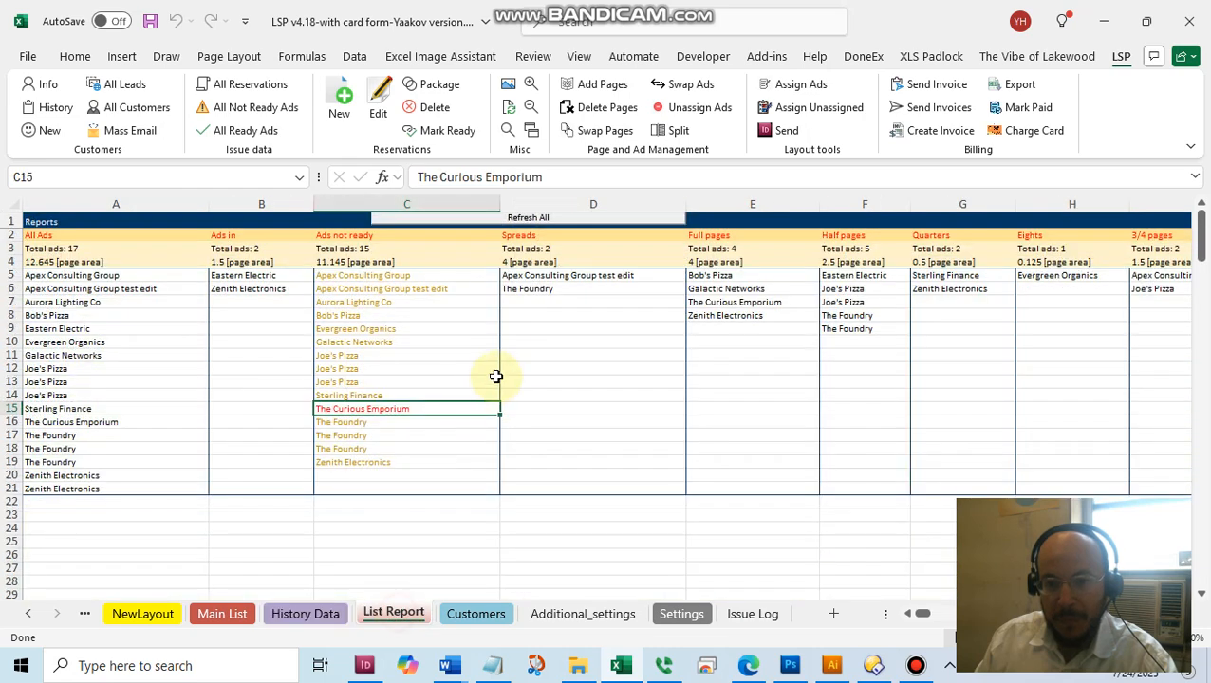
{"action": "left_click", "coordinate": [559, 203]}
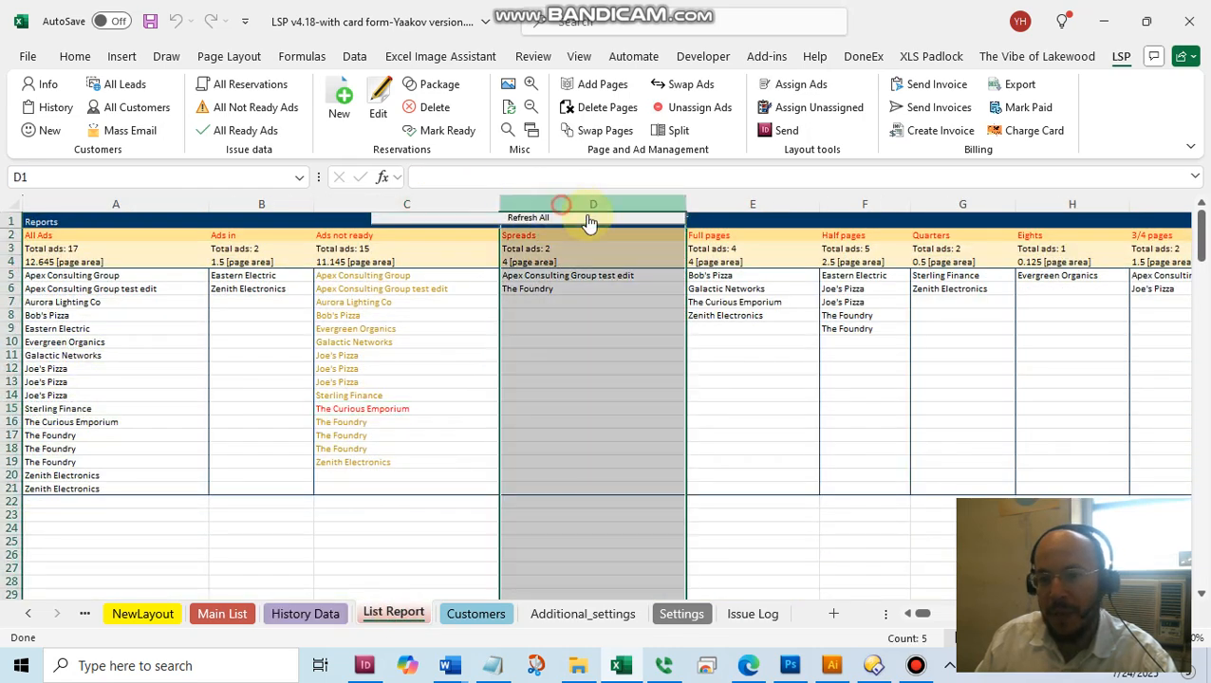
{"action": "left_click", "coordinate": [755, 205]}
{"action": "left_click", "coordinate": [848, 205]}
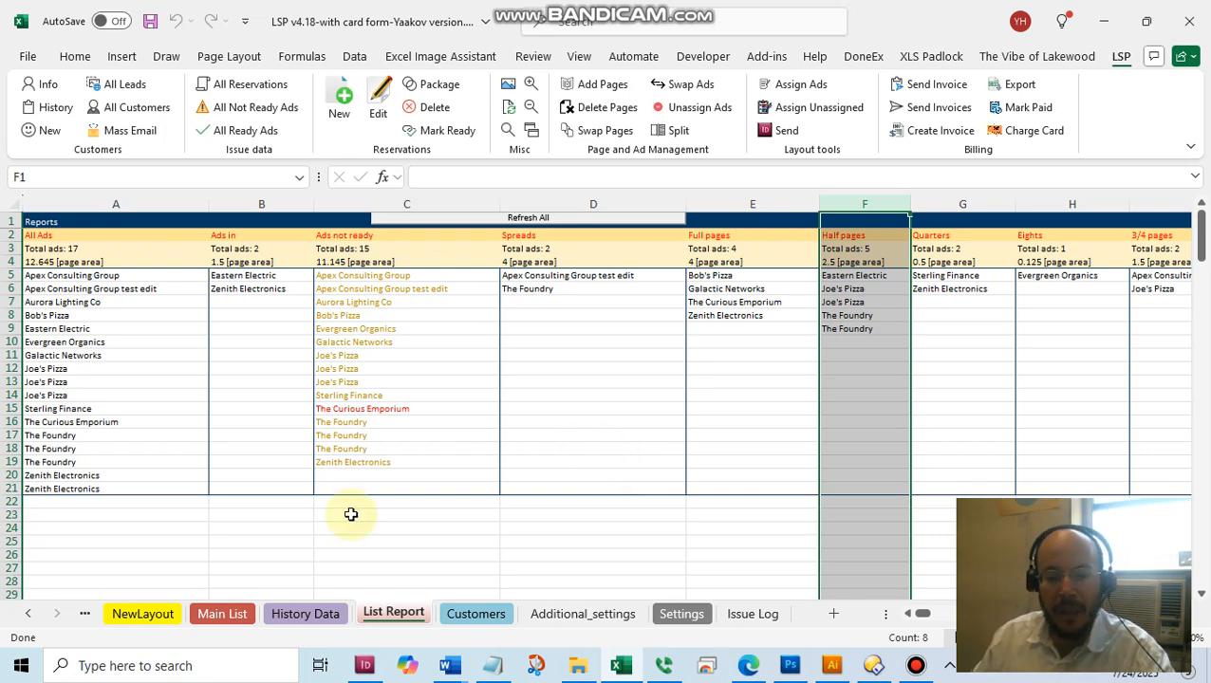
{"action": "left_click", "coordinate": [220, 614]}
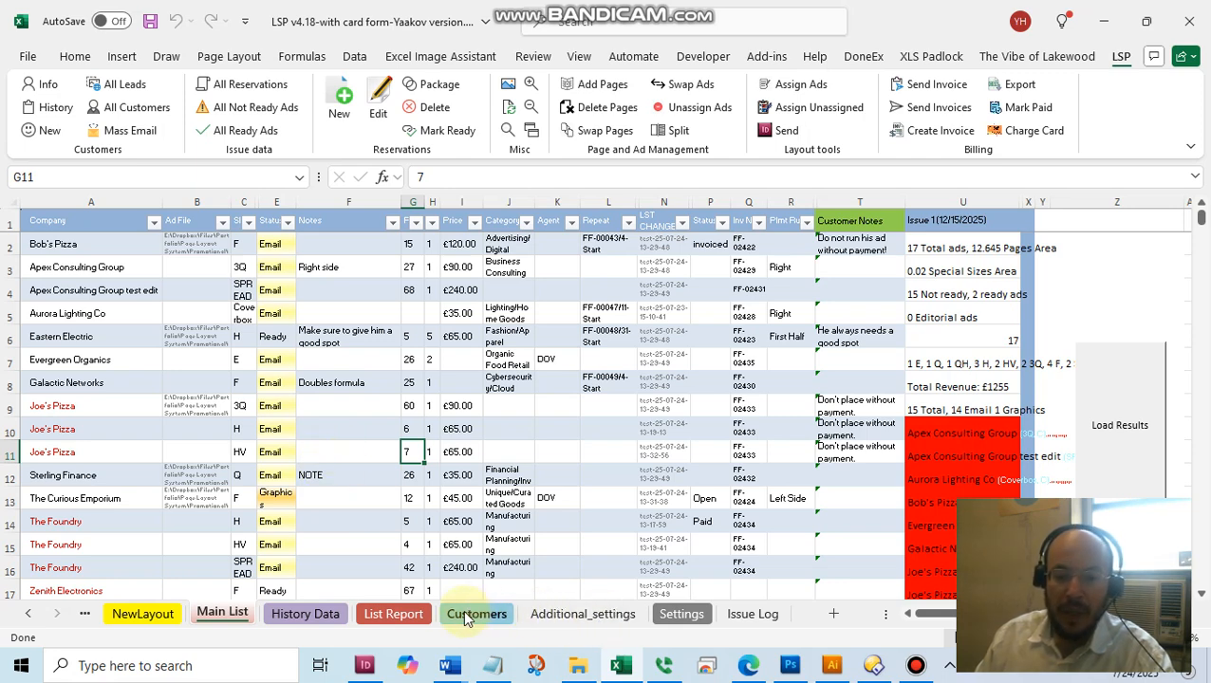
{"action": "left_click", "coordinate": [391, 613]}
{"action": "left_click", "coordinate": [149, 422]}
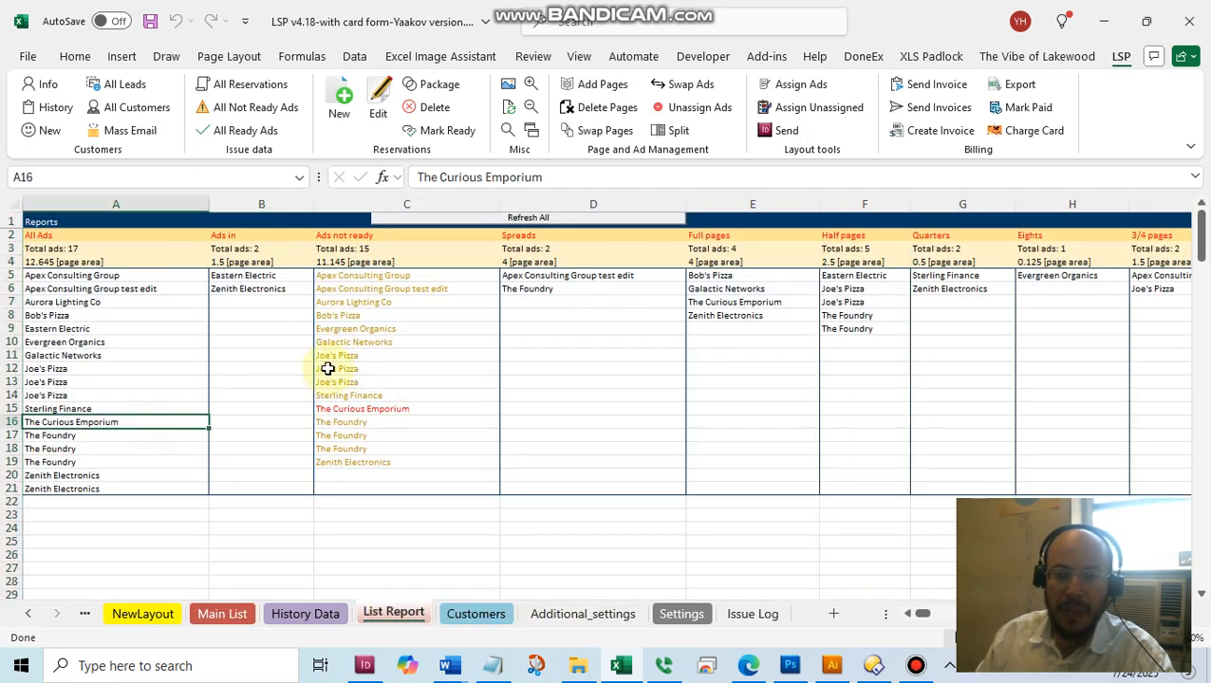
{"action": "left_click", "coordinate": [409, 355]}
Step: Start a new Issue 1 reservation for The Foundry with a 1/4 page ad size
{"action": "left_click", "coordinate": [337, 100]}
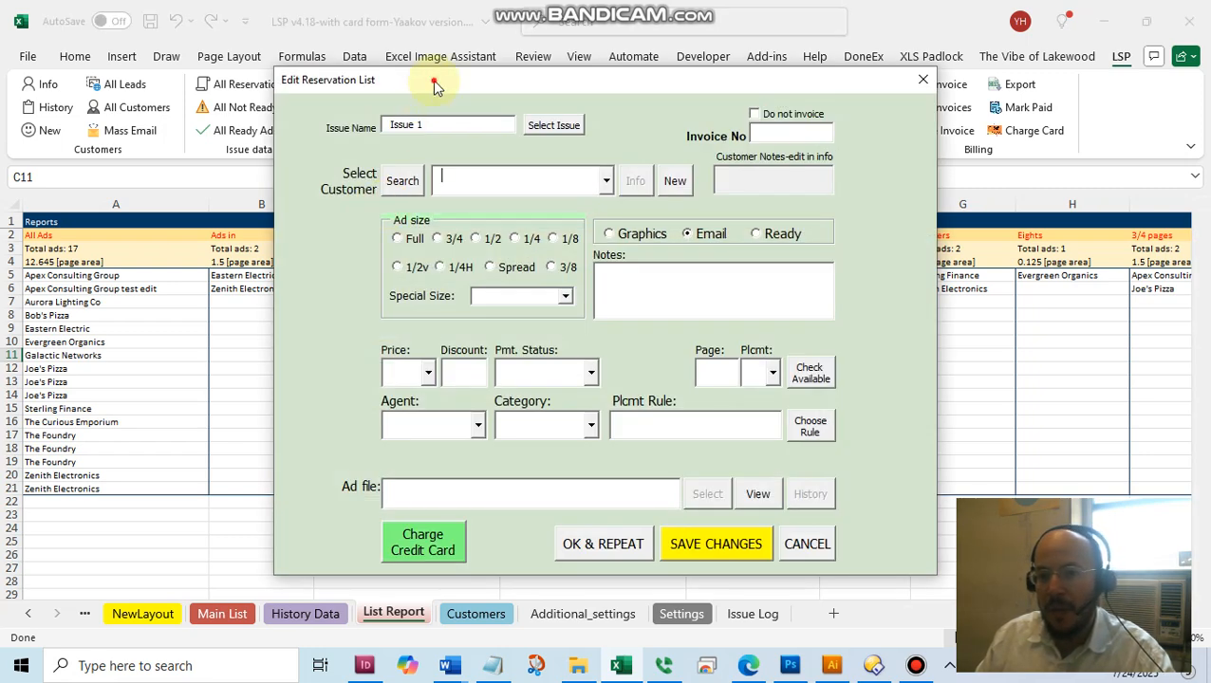
{"action": "left_click_drag", "start_coordinate": [449, 95], "coordinate": [217, 131]}
{"action": "left_click", "coordinate": [434, 228]}
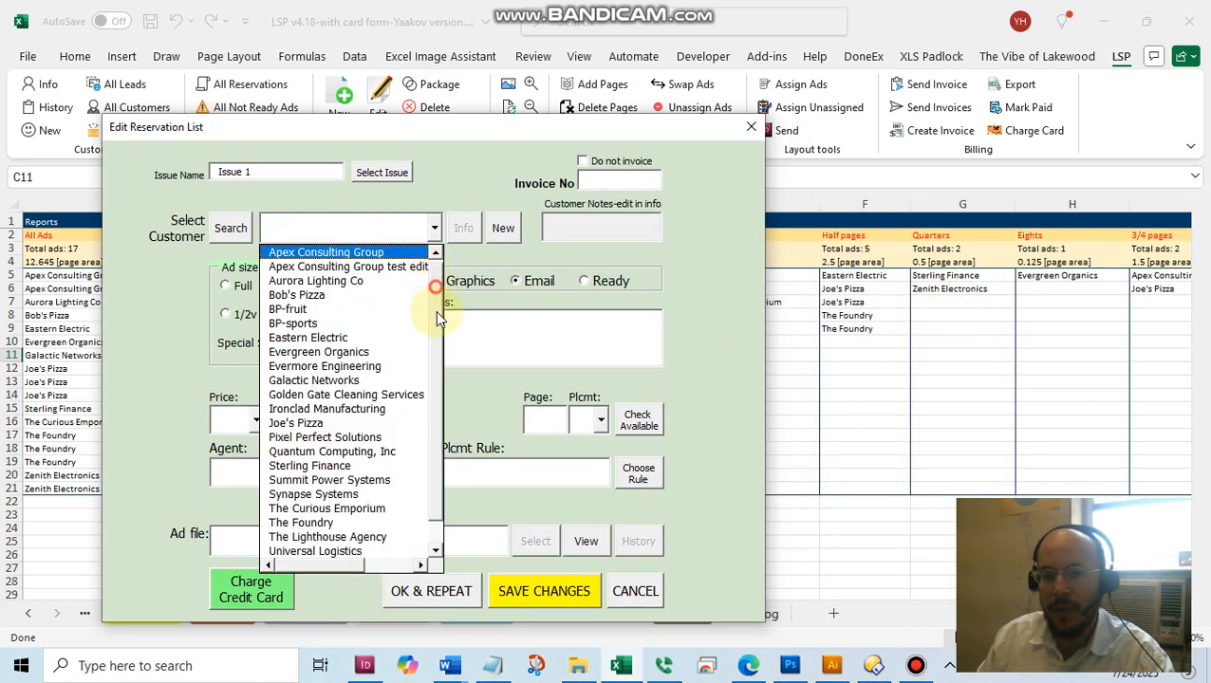
{"action": "left_click_drag", "start_coordinate": [436, 296], "coordinate": [434, 351]}
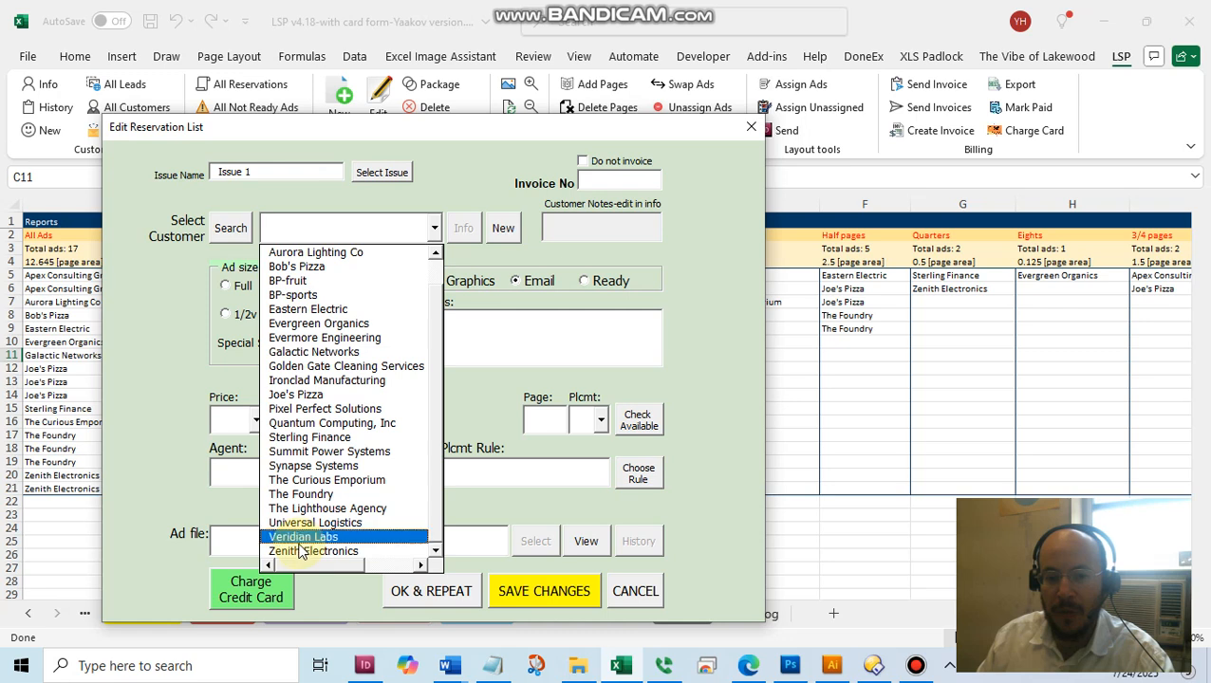
{"action": "left_click", "coordinate": [297, 494]}
{"action": "left_click", "coordinate": [342, 286]}
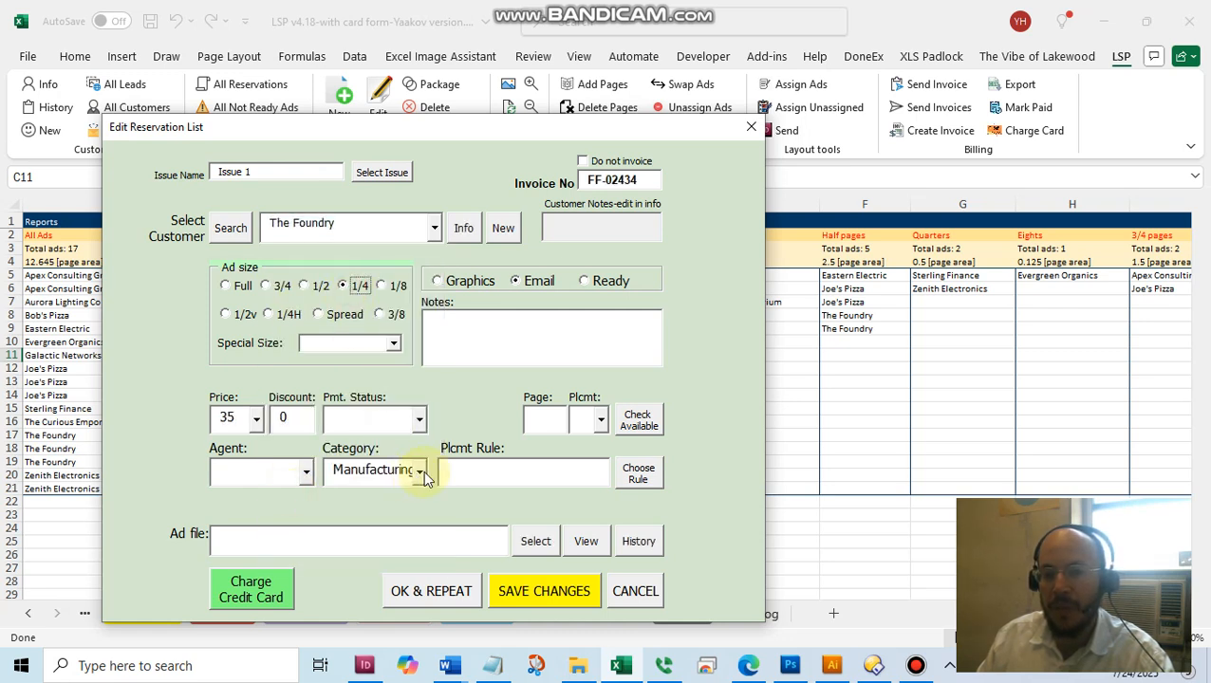
Step: Set The Foundry reservation's status to Ready, add the note "Right side only", and save it
{"action": "left_click", "coordinate": [582, 281]}
{"action": "left_click", "coordinate": [478, 333]}
{"action": "type", "text": "Right side only"}
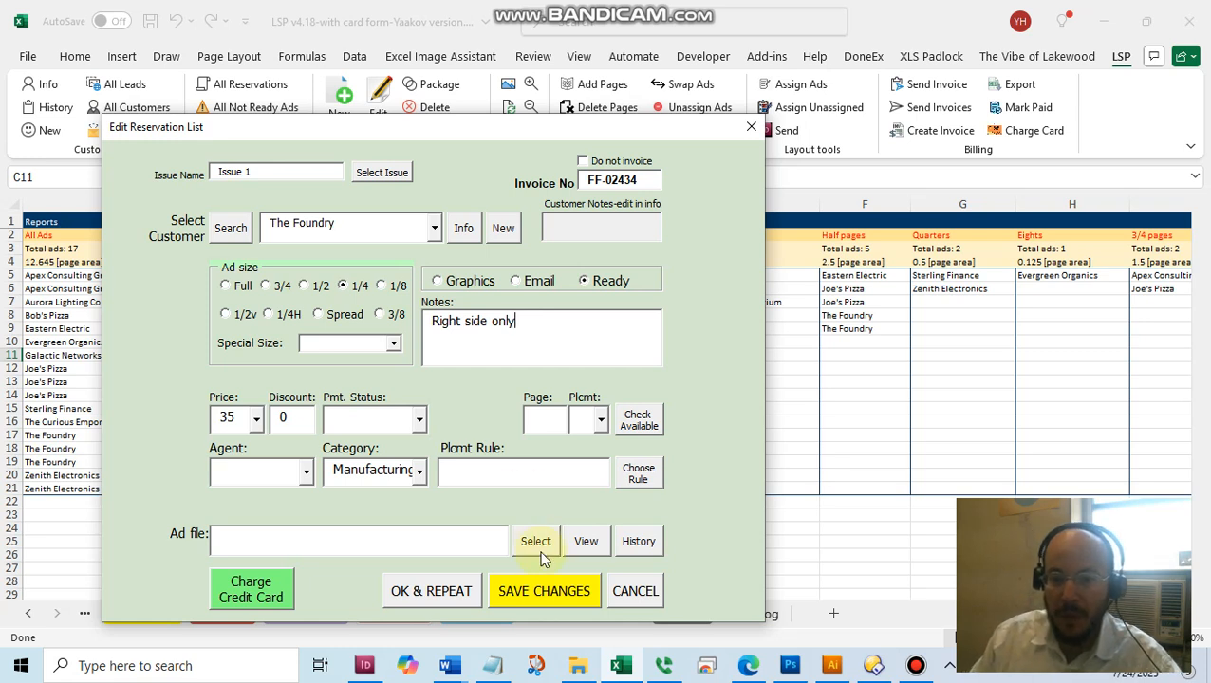
{"action": "left_click", "coordinate": [529, 586]}
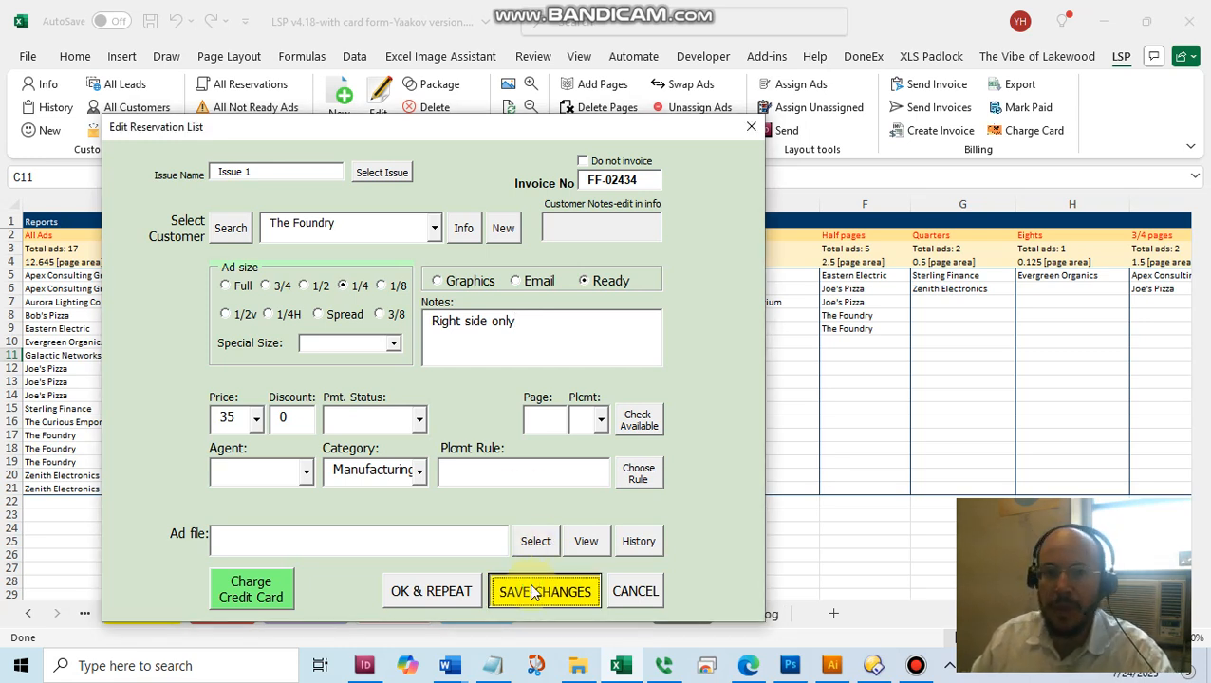